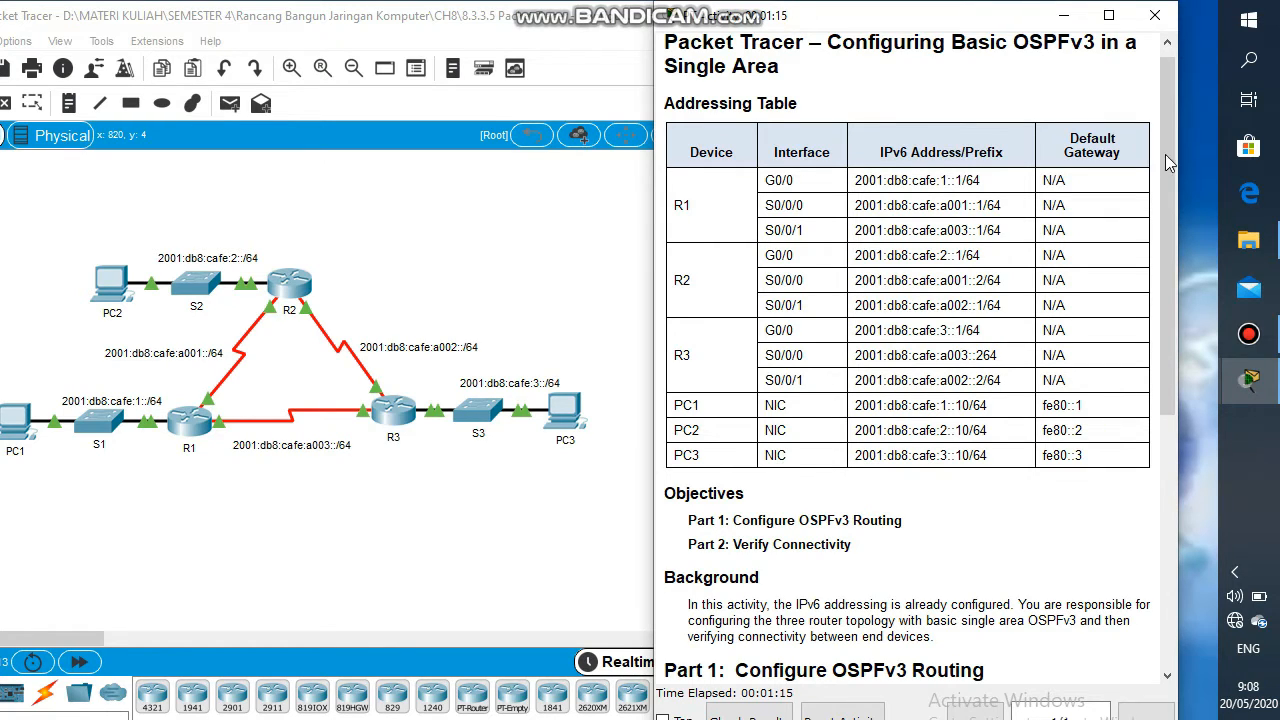
Read through the addressing table and the OSPFv3 routing requirements in the activity instructions
drag(1168, 162, 1154, 348)
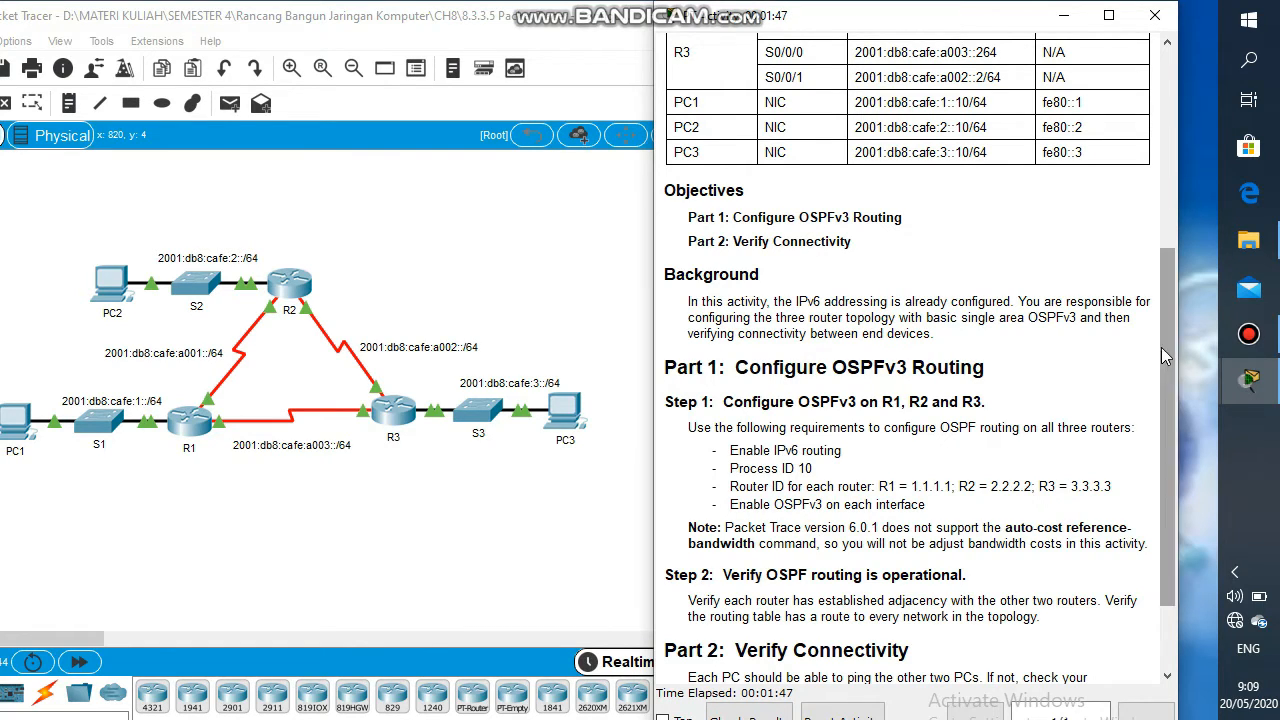
drag(1164, 351, 1164, 429)
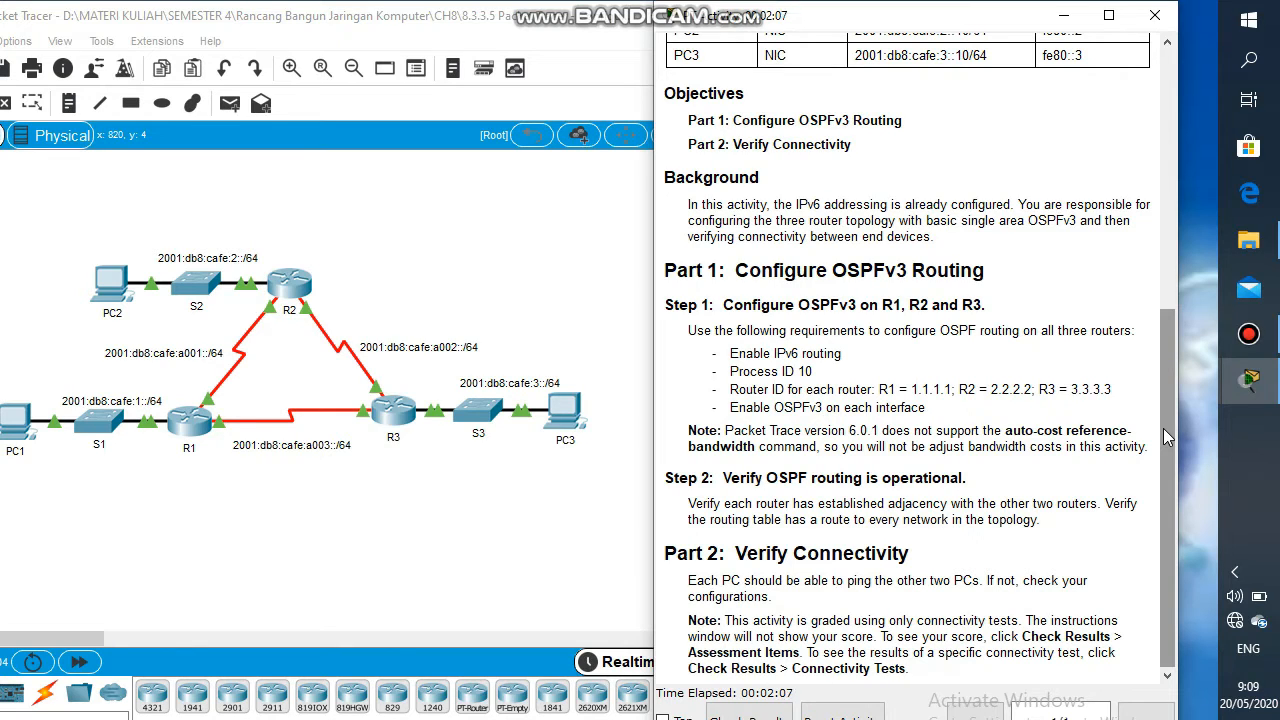
drag(842, 354, 750, 363)
click(840, 370)
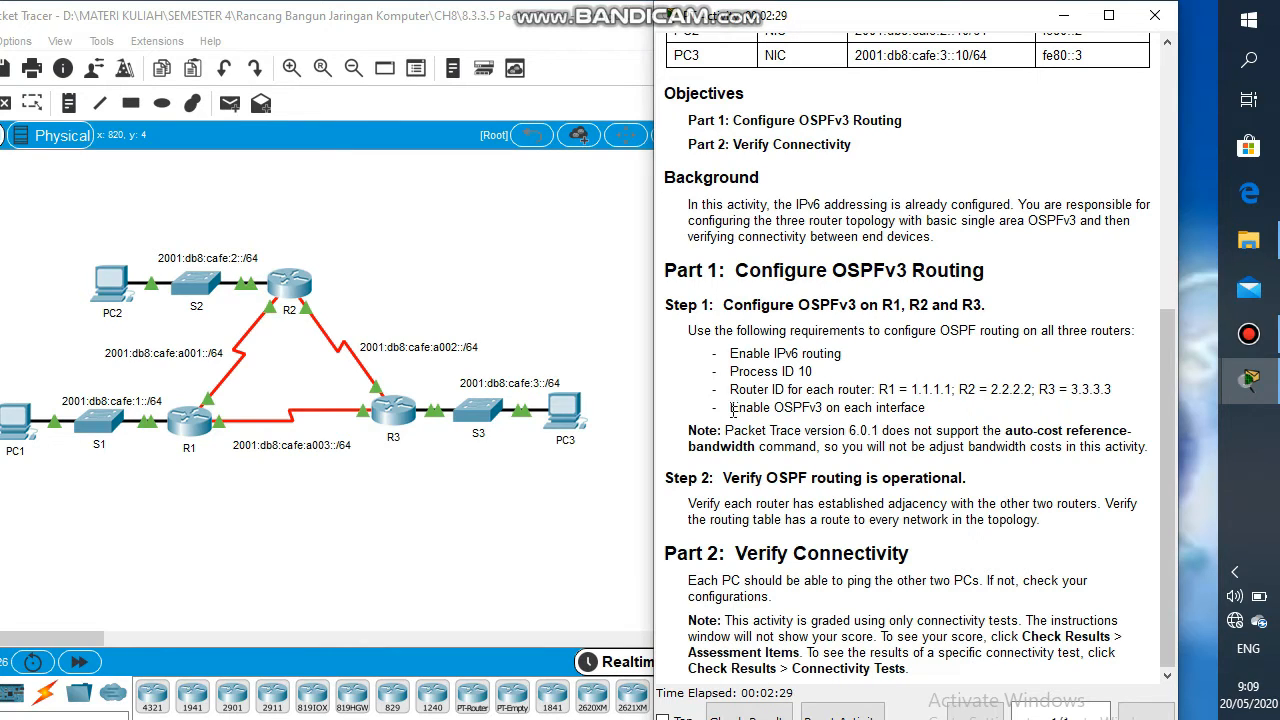
Open router R1's command line beside the instructions and enter global configuration mode
click(610, 452)
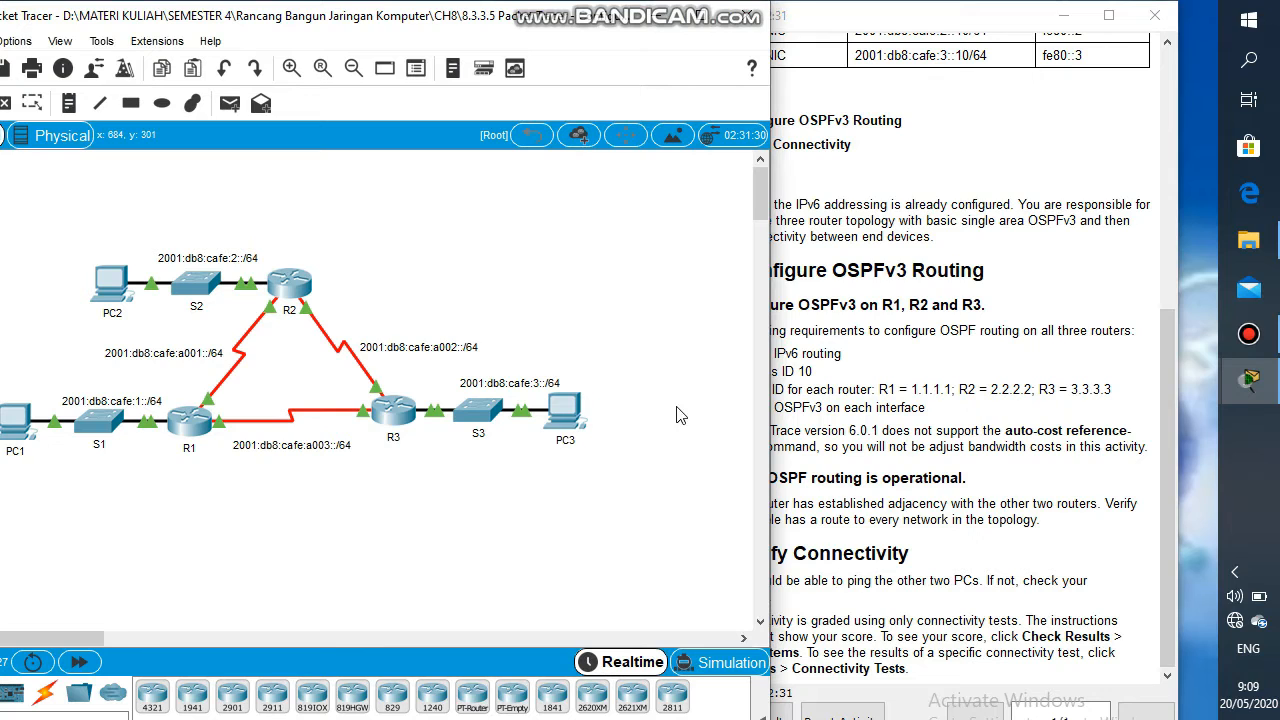
drag(884, 28, 954, 14)
click(190, 426)
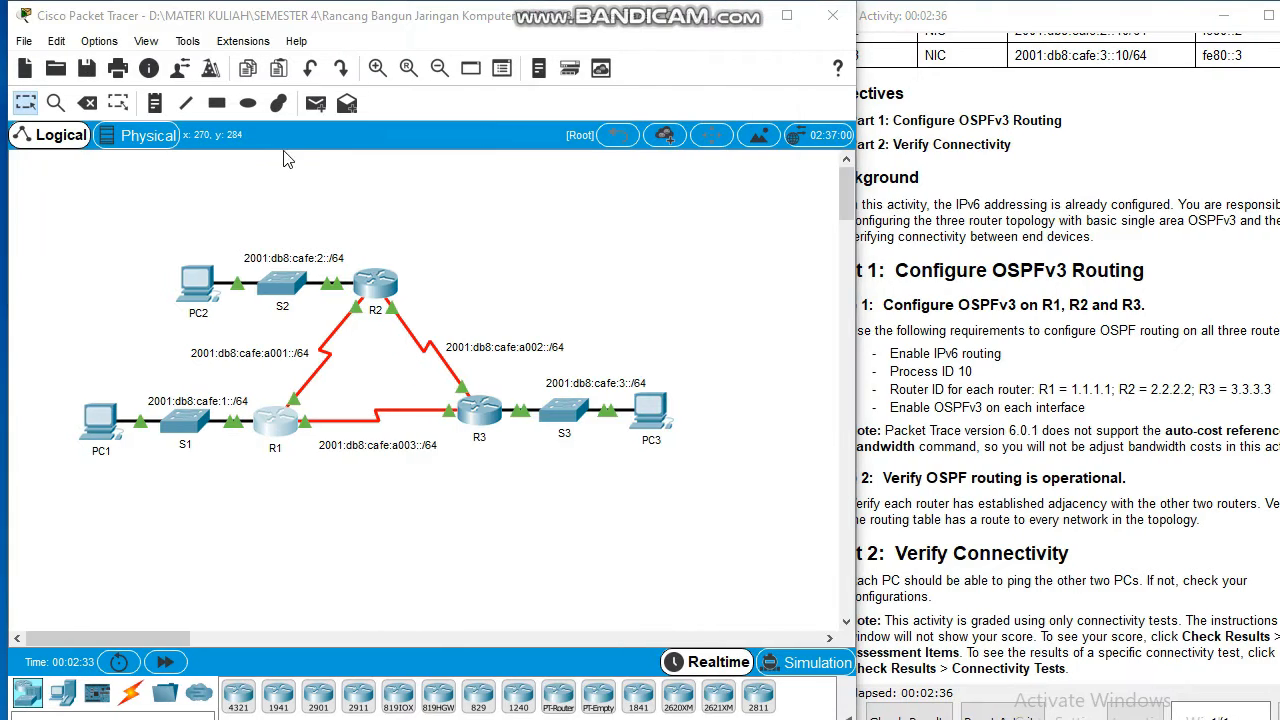
click(530, 162)
key(Return)
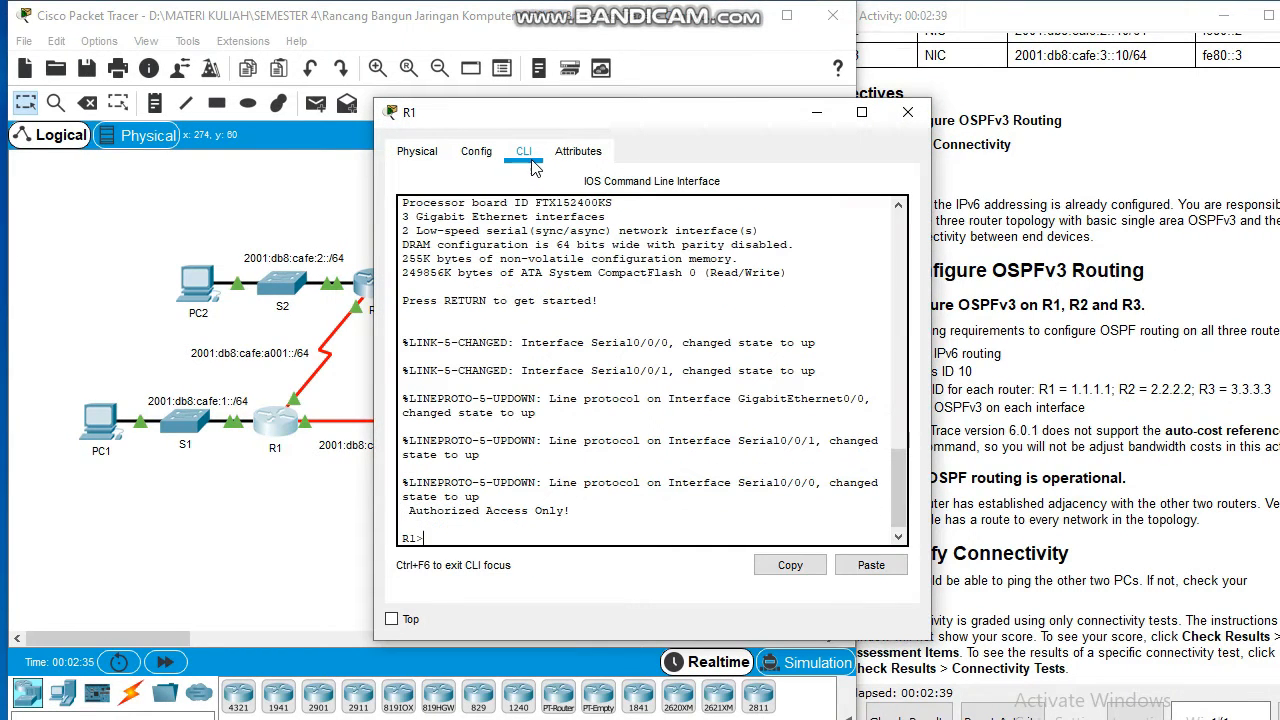
text(en)
key(Return)
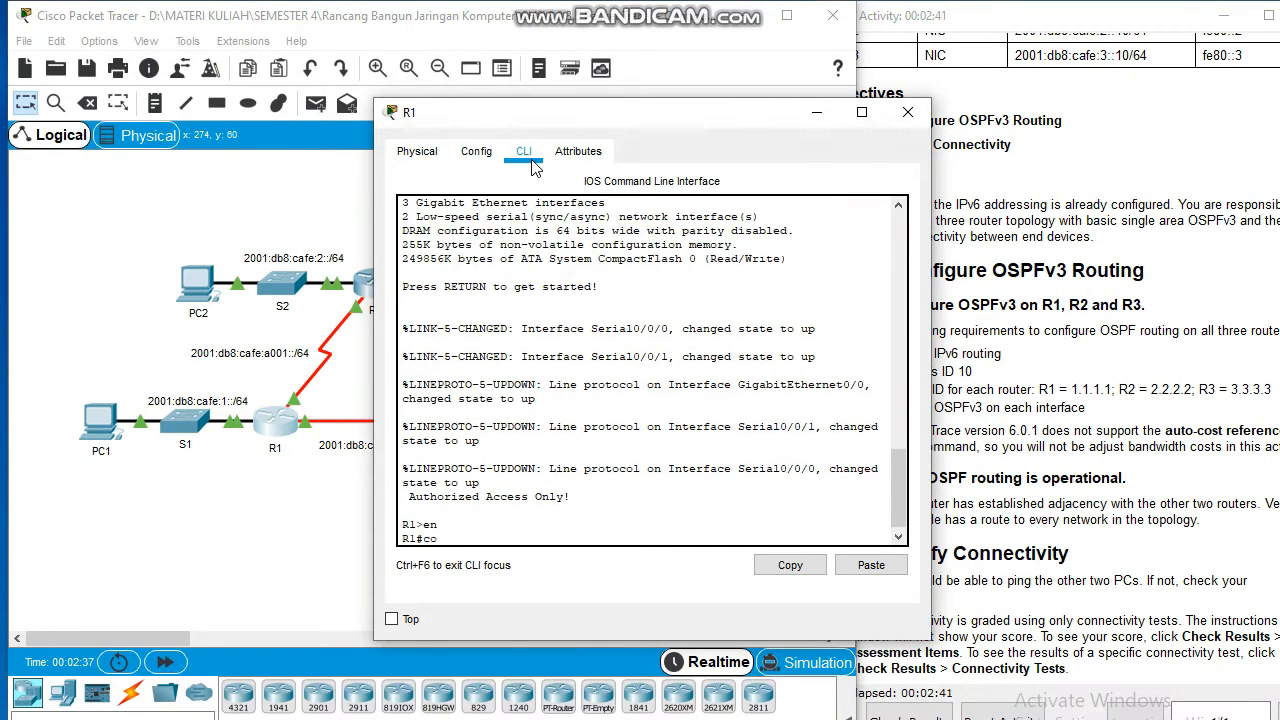
text(conf t)
key(Return)
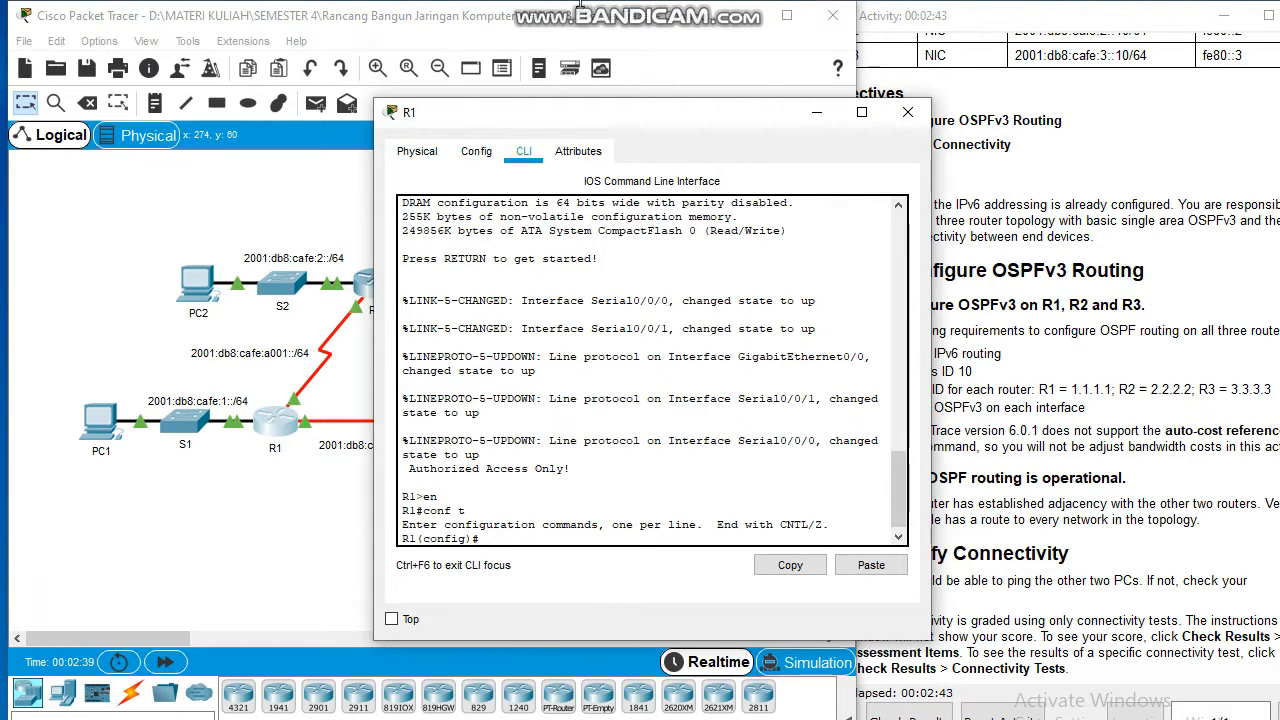
drag(629, 118, 505, 118)
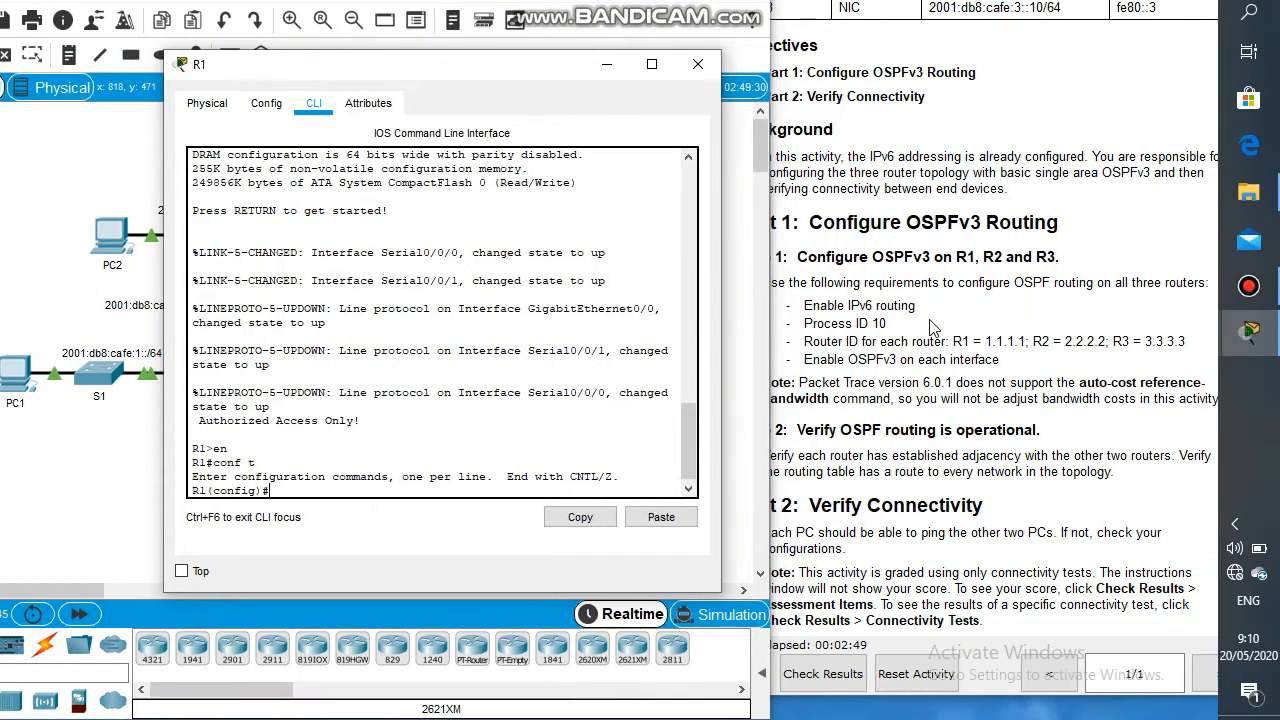
Enable IPv6 routing on R1 with the ipv6 unicast-routing command
drag(915, 306, 805, 306)
click(432, 505)
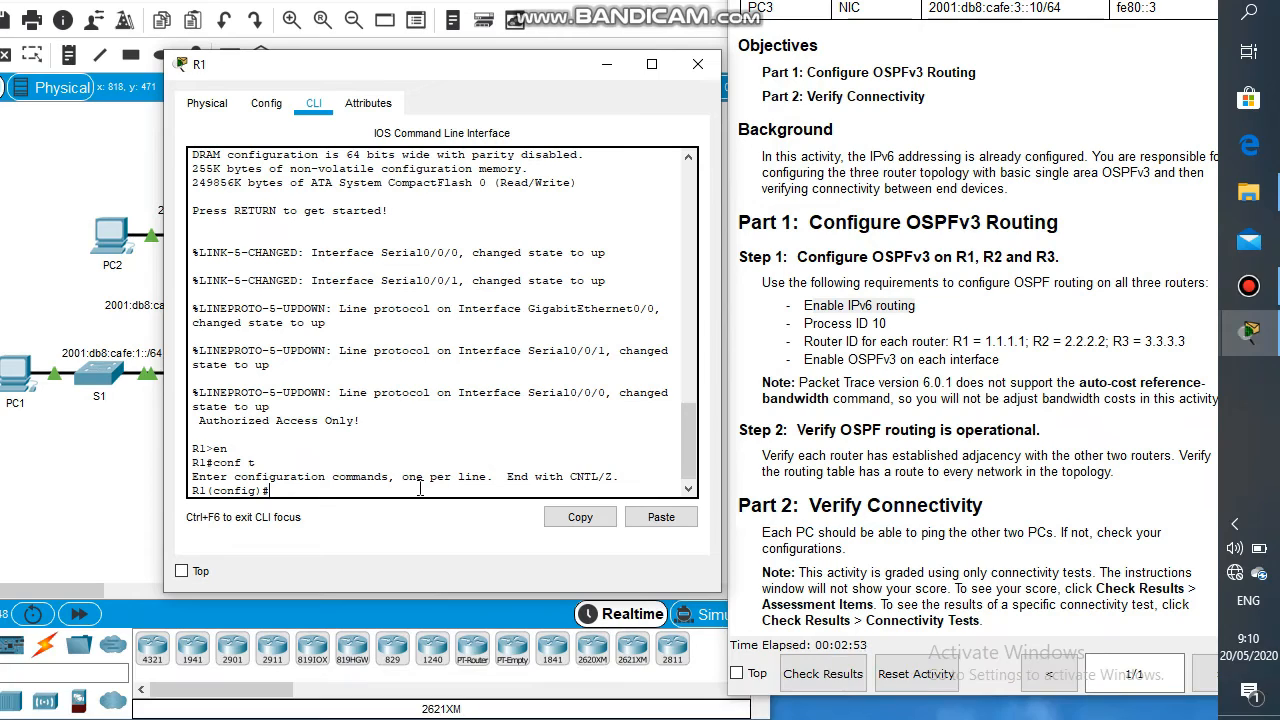
text(ipv6 uni)
key(Tab)
key(Return)
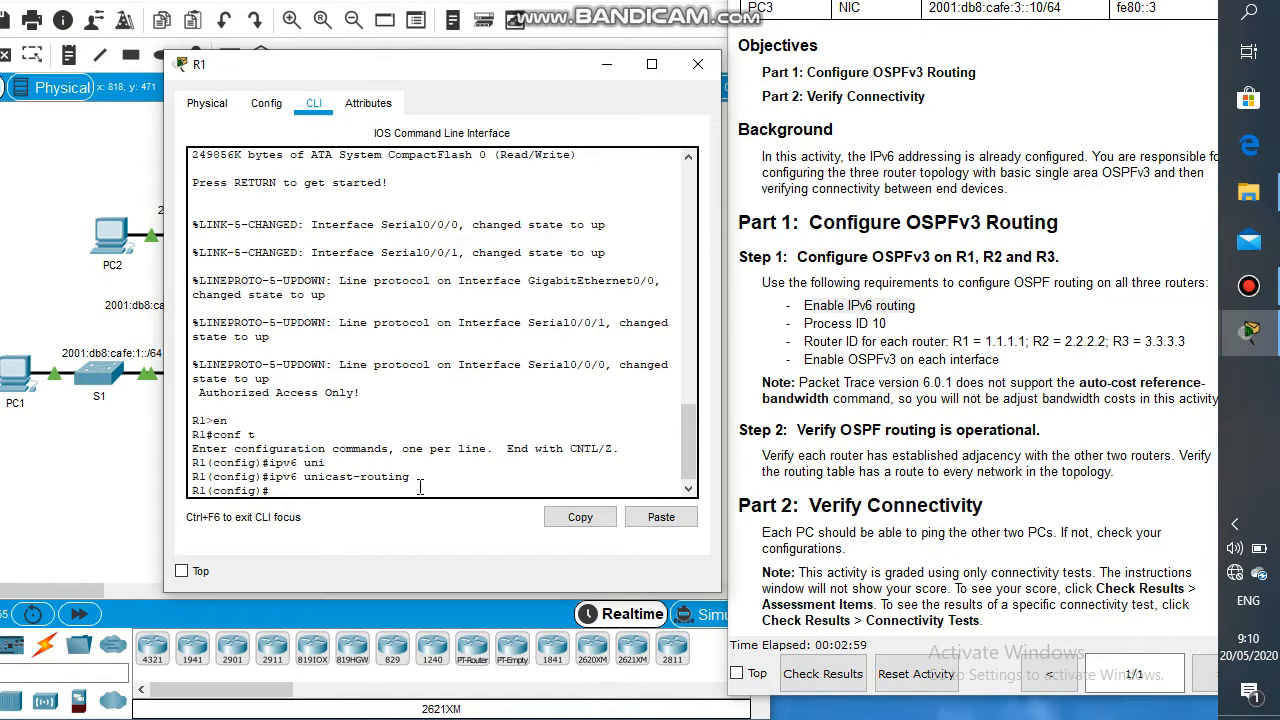
Start the OSPFv3 routing process with process ID 10 on R1 using ipv6 router ospf 10
click(873, 323)
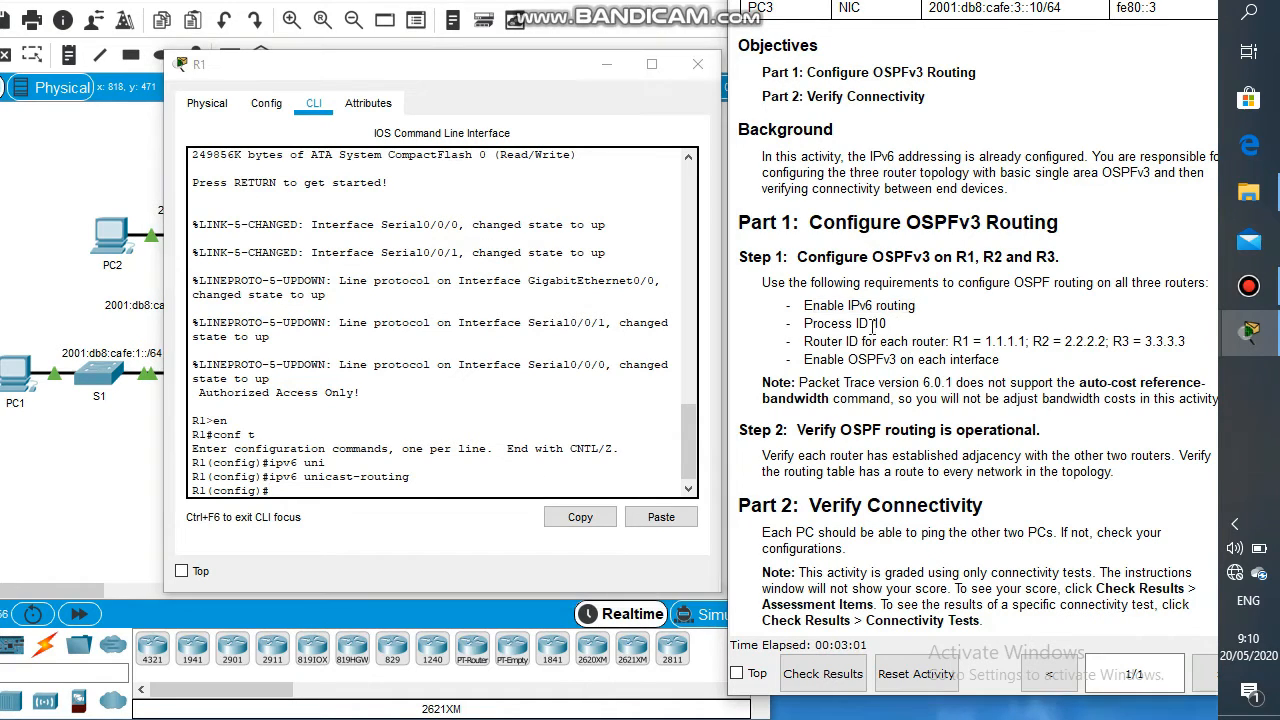
triple_click(873, 323)
click(402, 493)
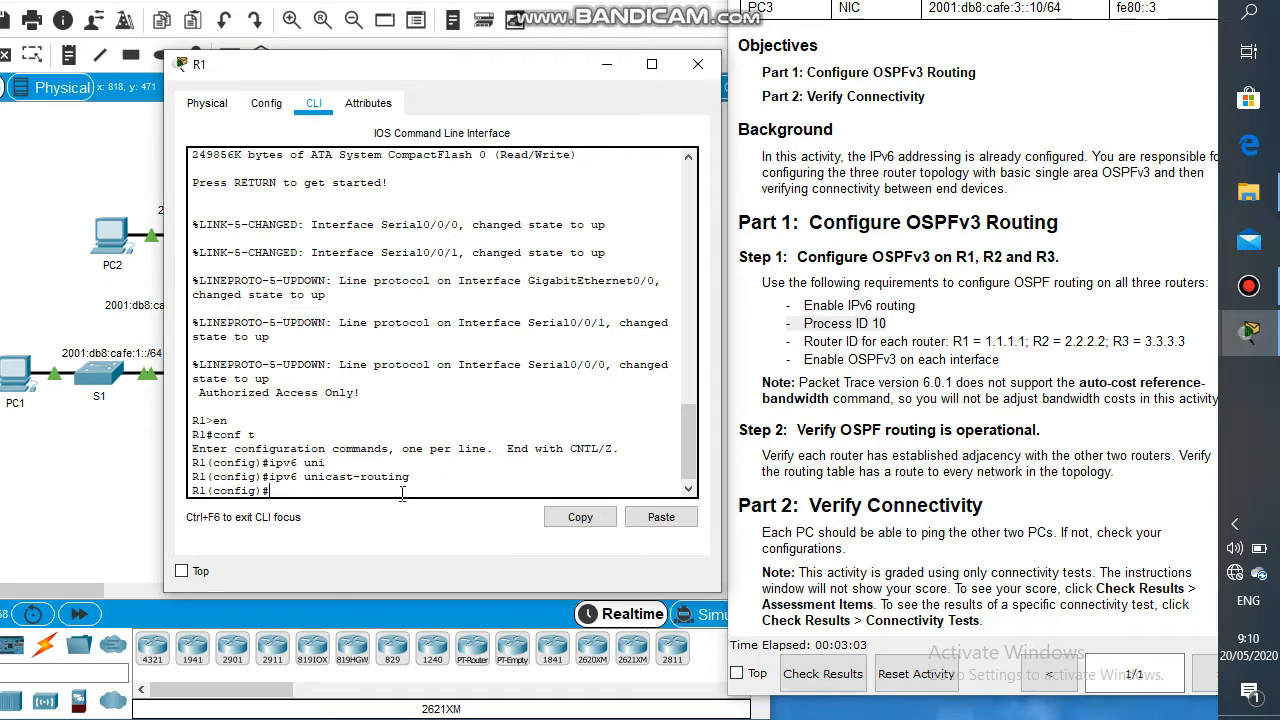
text(ipv)
key(Tab)
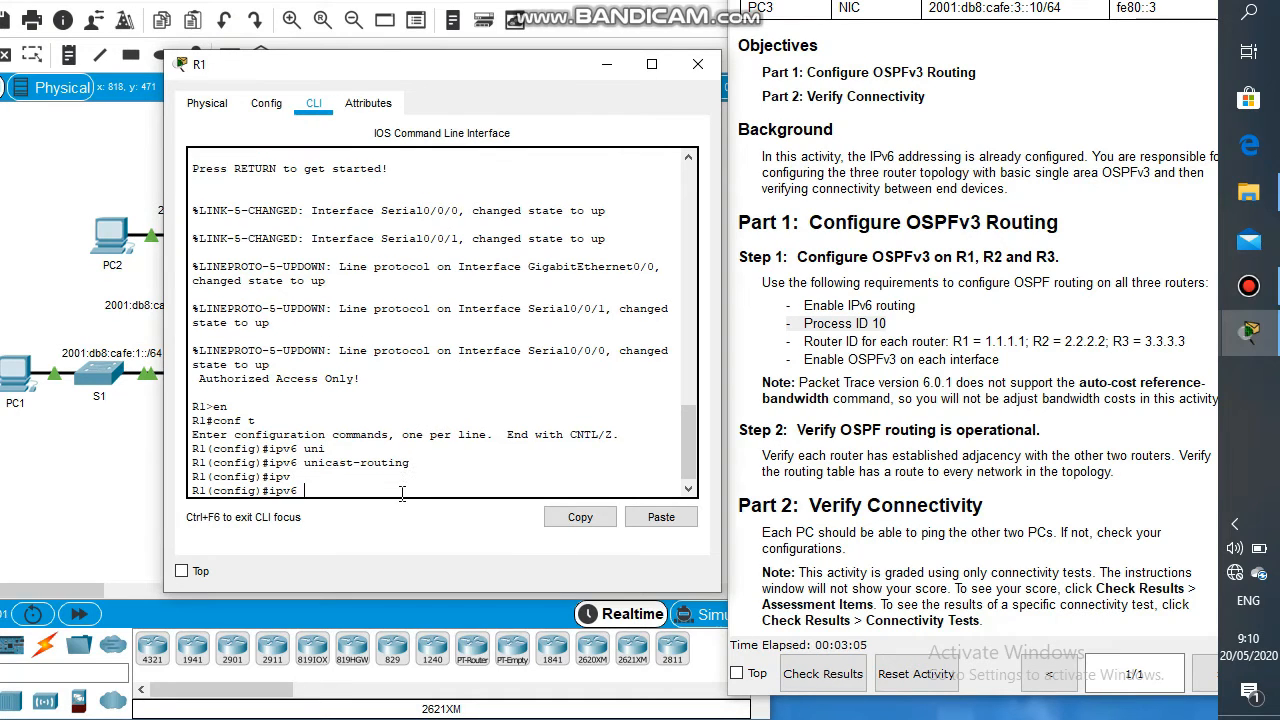
text(rou)
key(Tab)
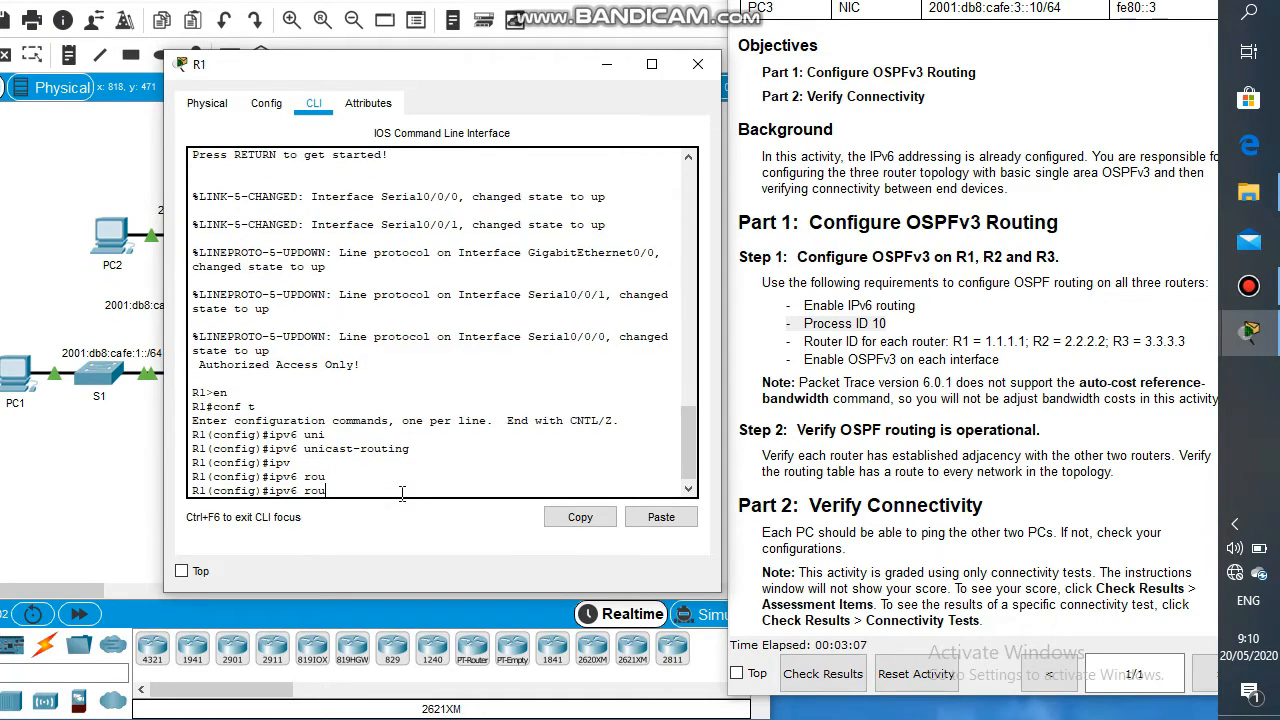
text(ter osp)
key(Tab)
text(10)
key(Return)
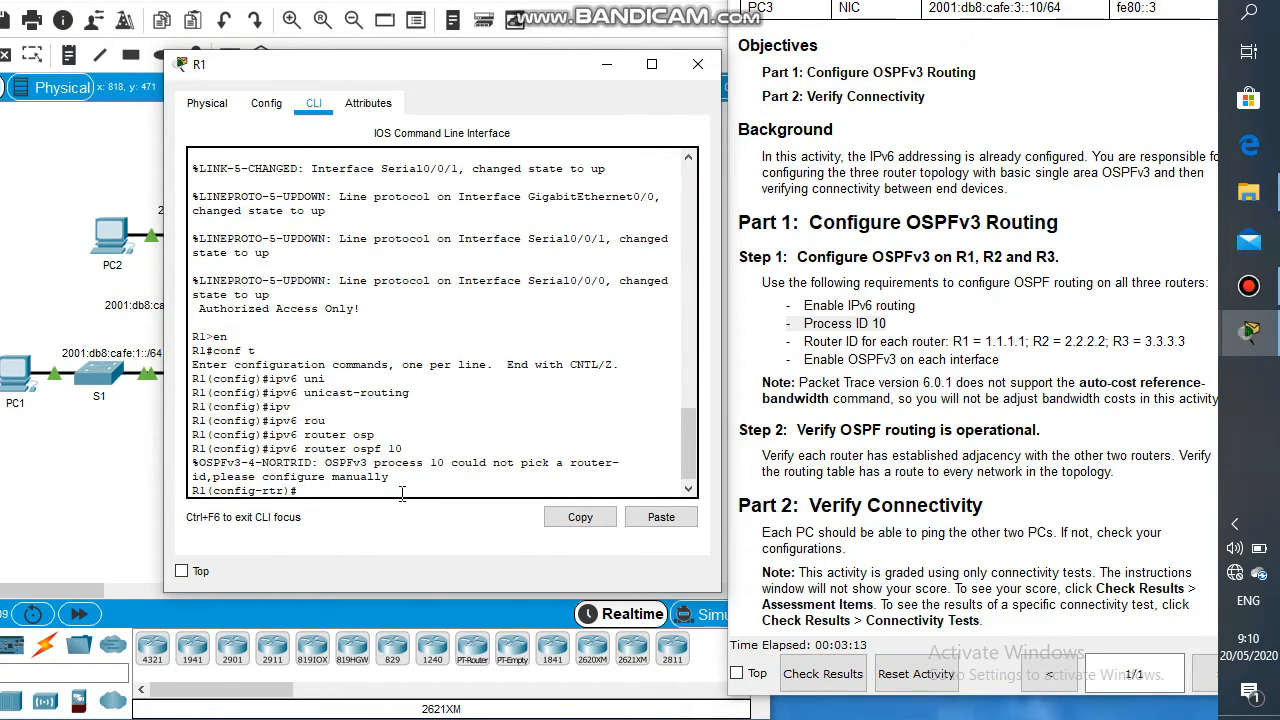
Set R1's OSPFv3 router ID to 1.1.1.1
text(roou)
key(BackSpace)
key(BackSpace)
key(Tab)
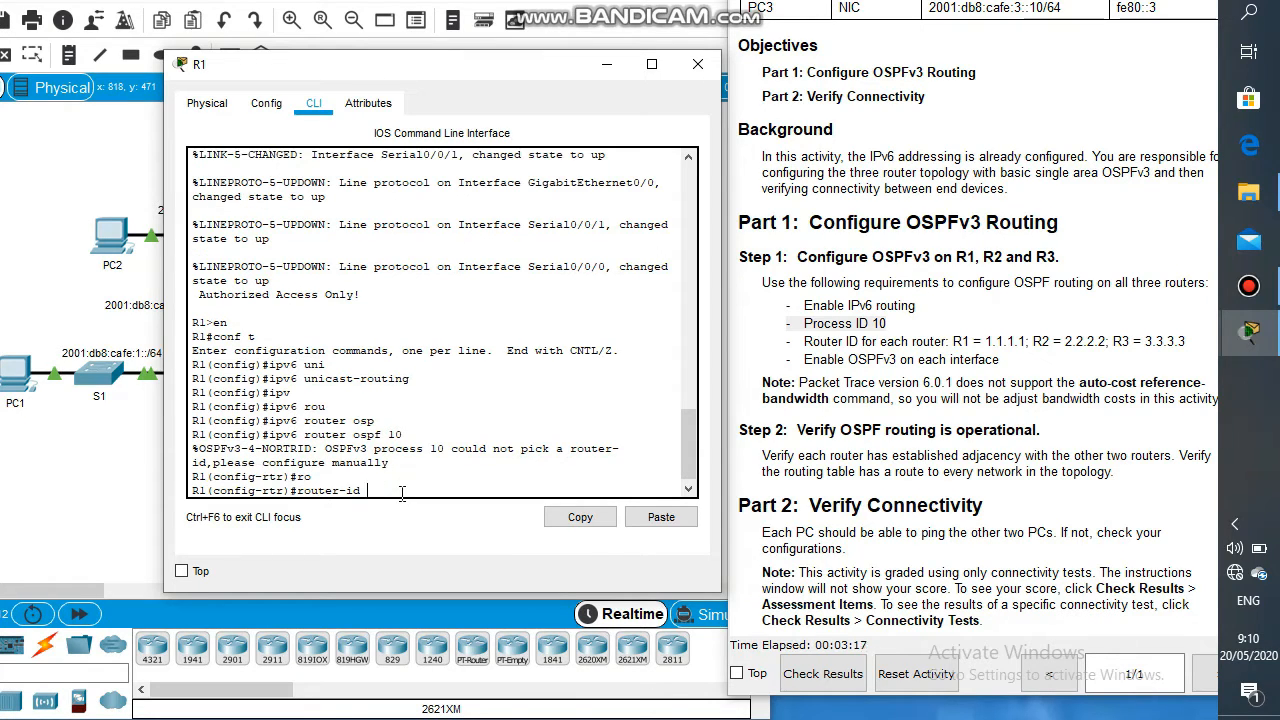
text(1.1.1.1)
key(Return)
Set the OSPFv3 auto-cost reference-bandwidth on R1 to 1000
text(a)
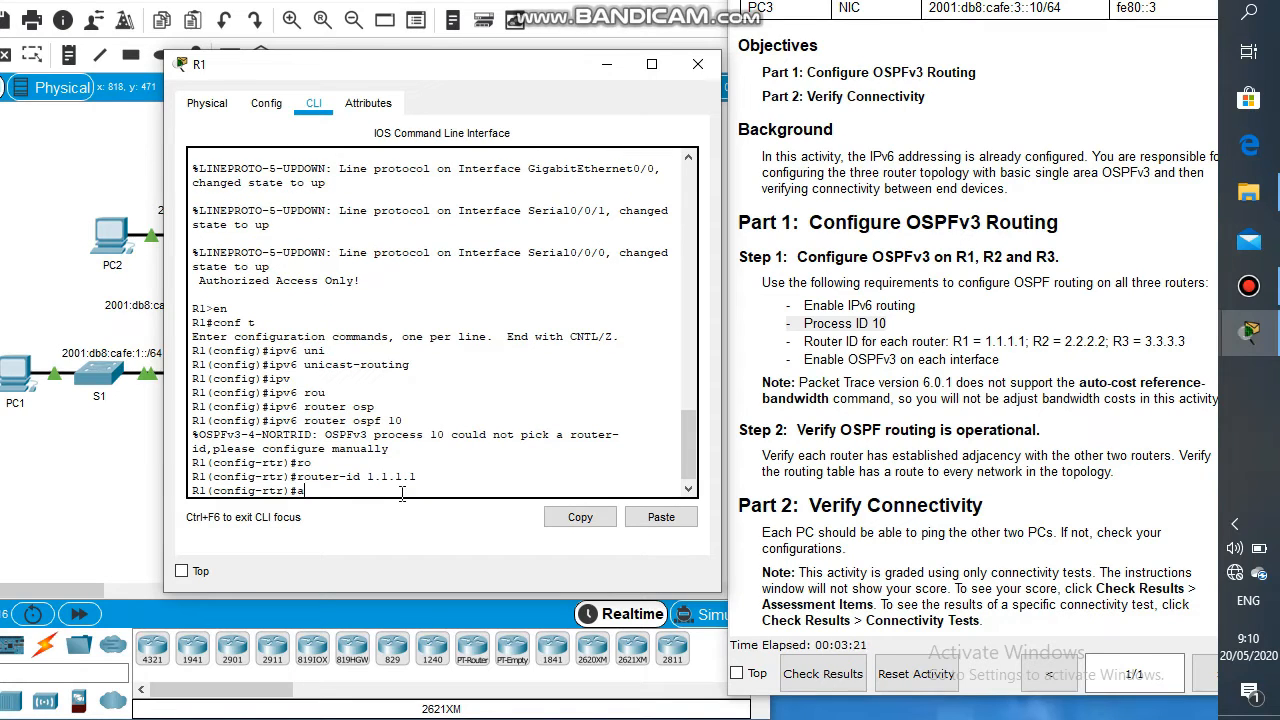
text(uto-cost refere)
key(Tab)
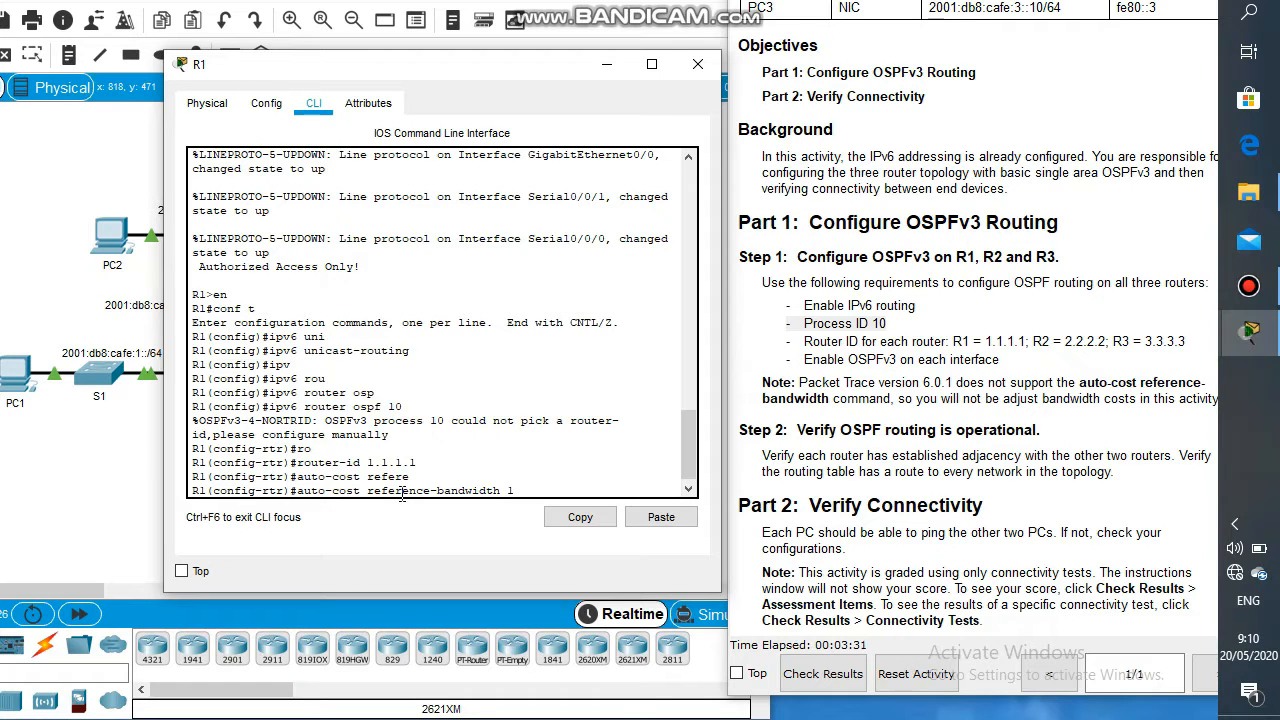
text(1000)
key(Return)
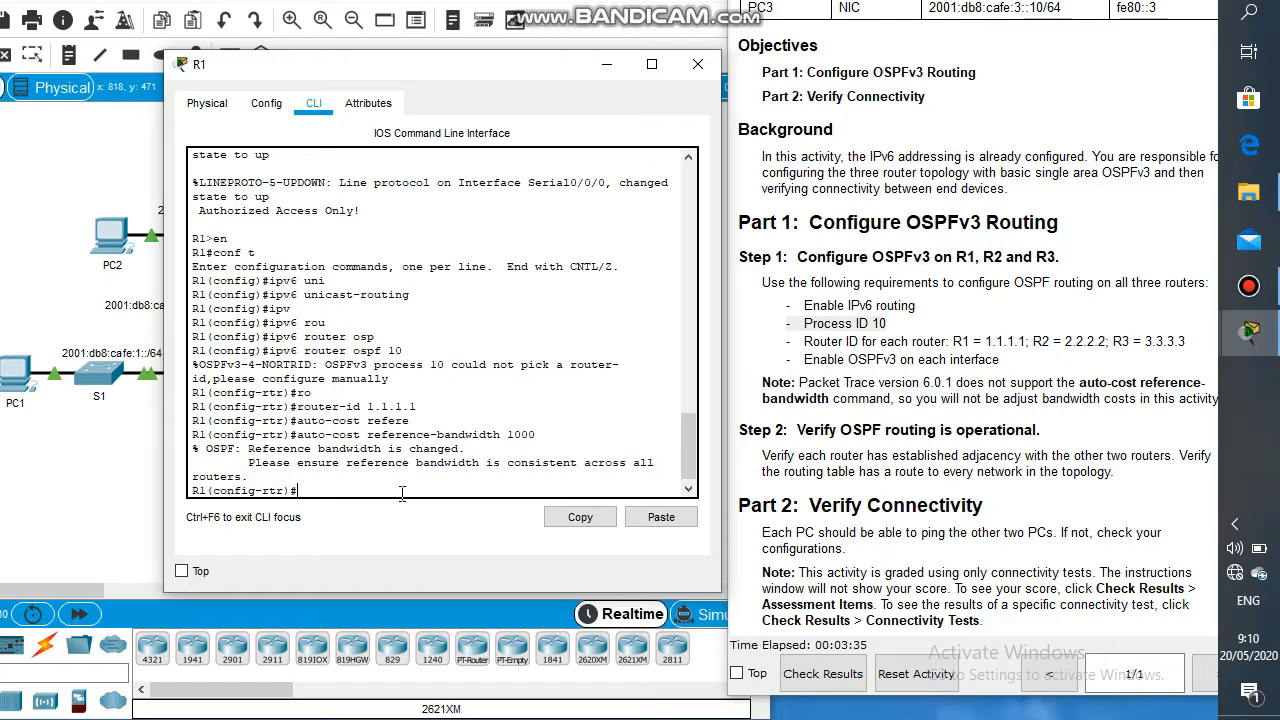
Make g0/0 a passive interface in R1's OSPFv3 process and return to privileged EXEC mode
text(pass)
key(Tab)
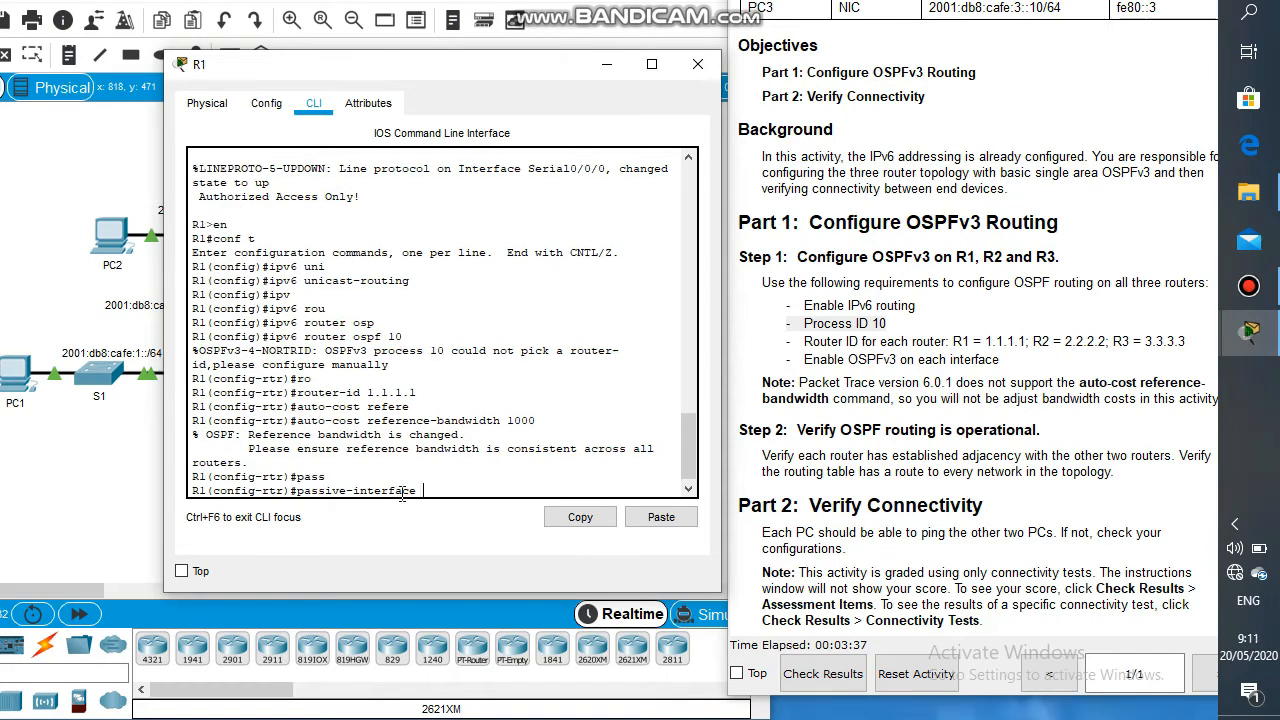
text(g0/0)
key(Return)
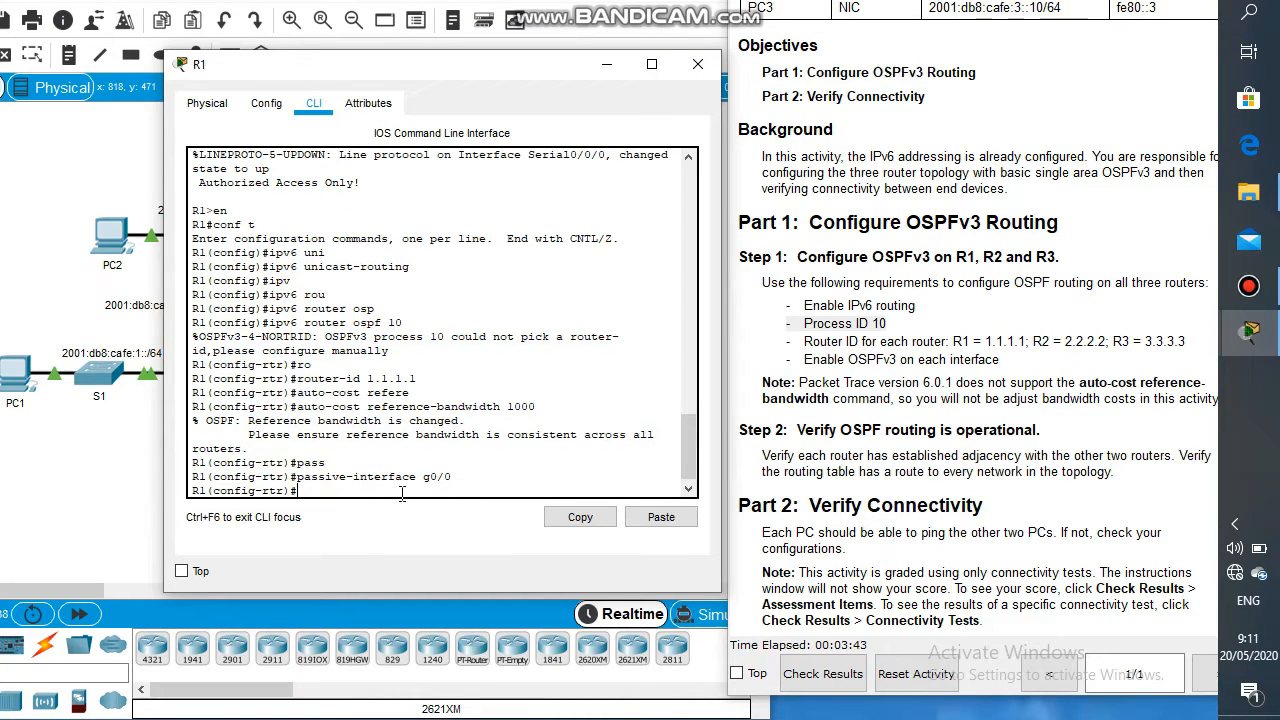
text(end)
key(Return)
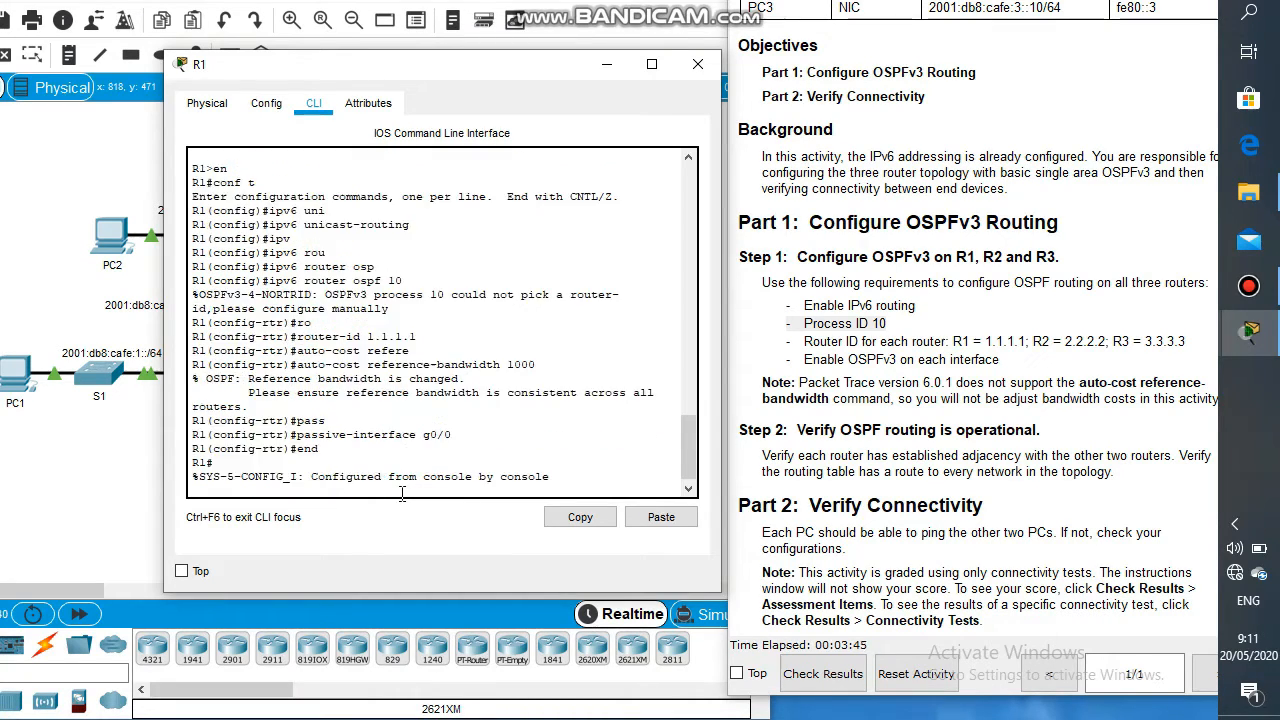
key(Return)
key(Return)
Reset all OSPF processes on R1 with clear ipv6 ospf process, answering y to the reset question
text(cl)
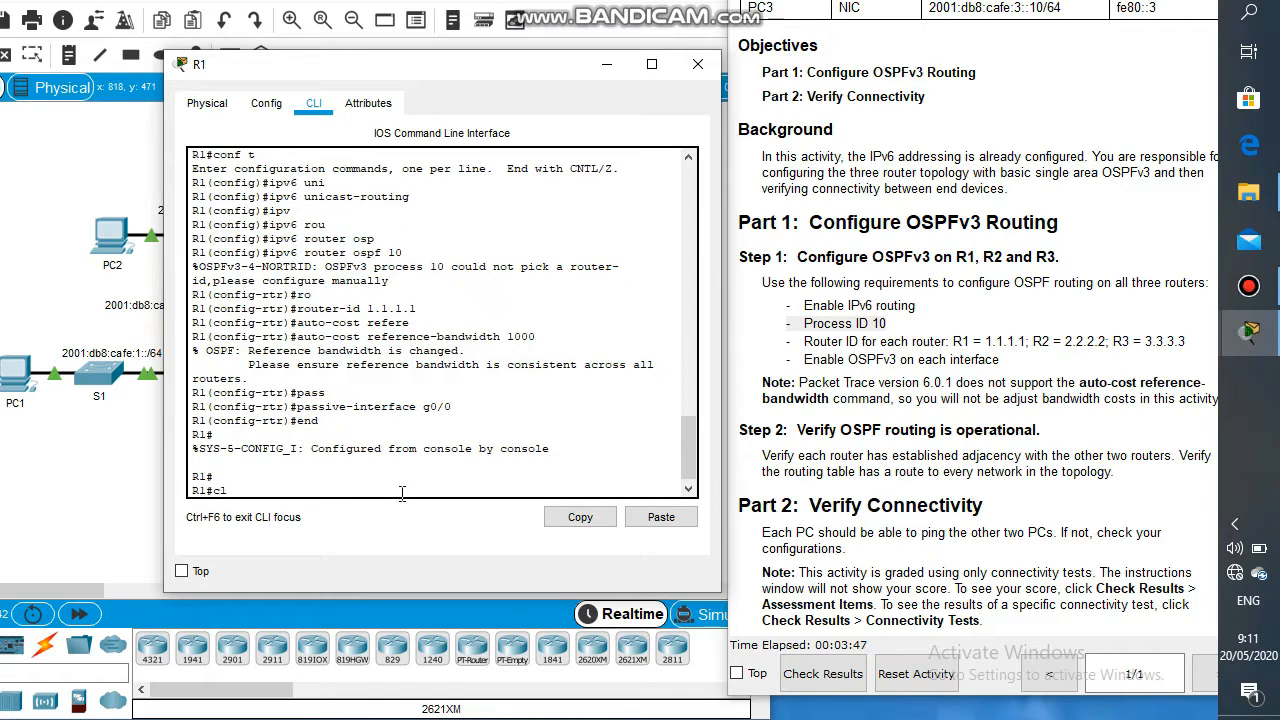
text(ear ipv)
key(Tab)
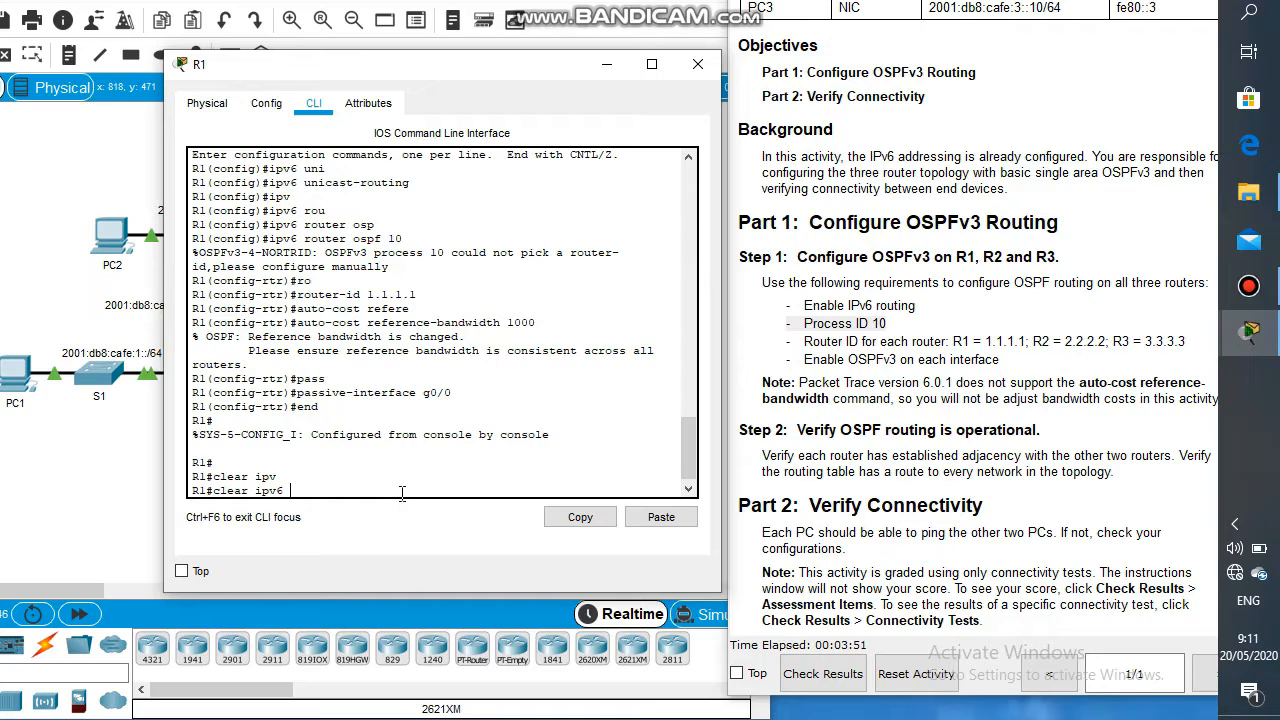
text(ops)
text(p)
key(Tab)
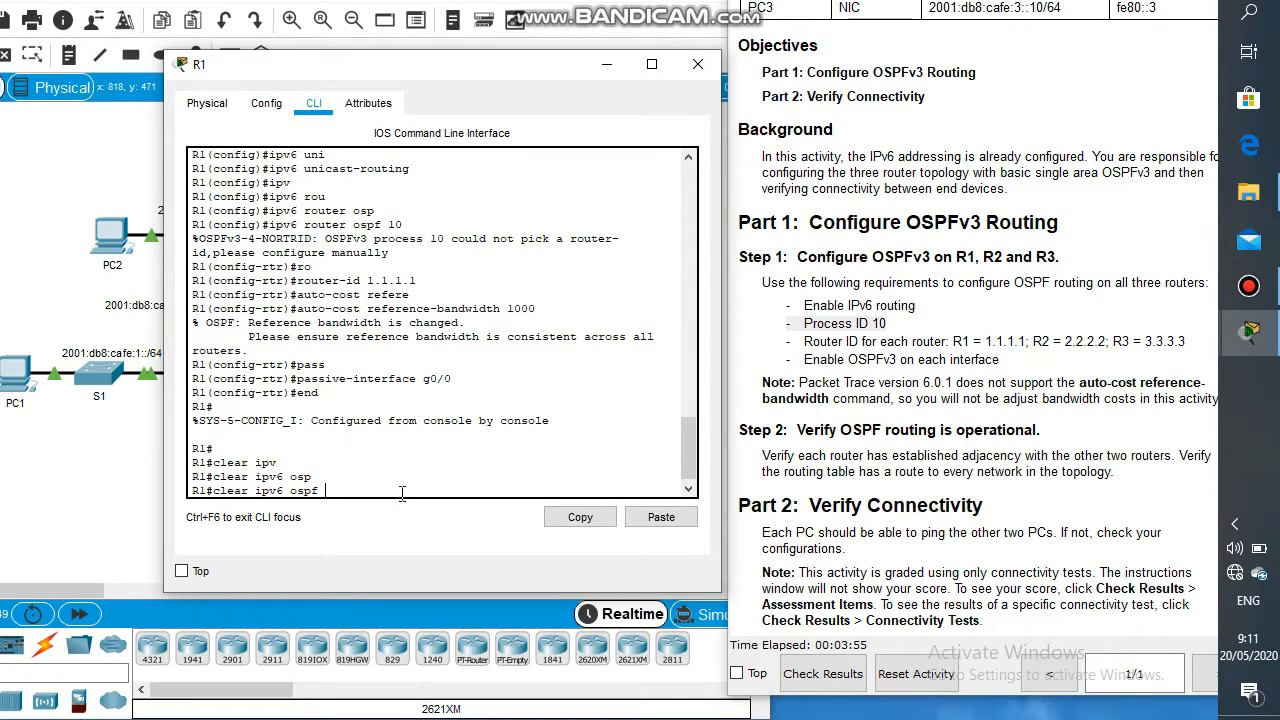
text(pr)
key(Tab)
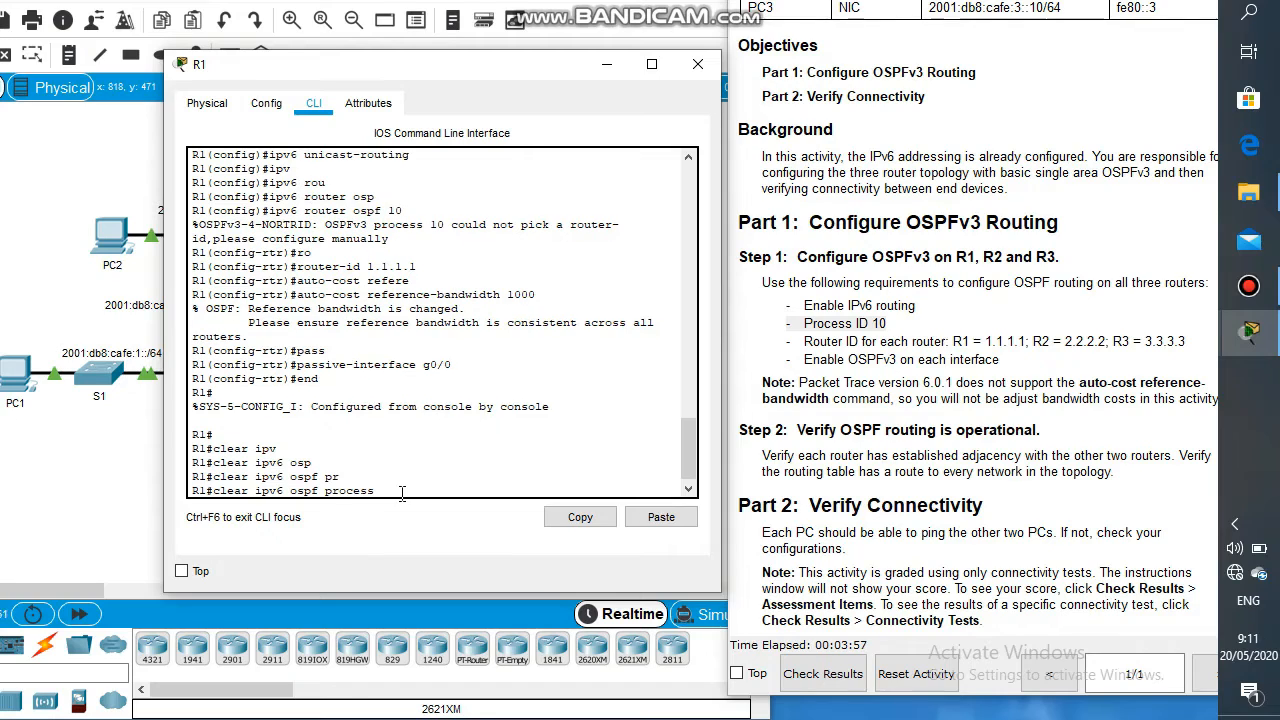
key(Return)
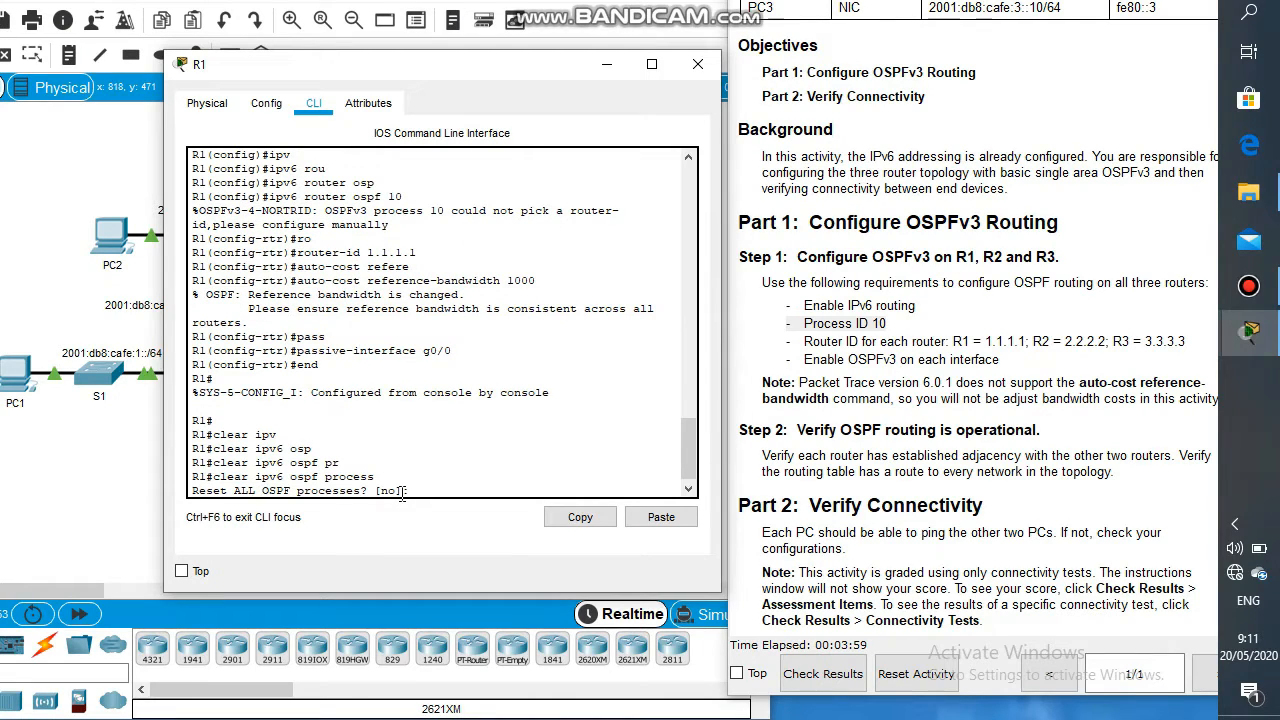
text(y)
key(Return)
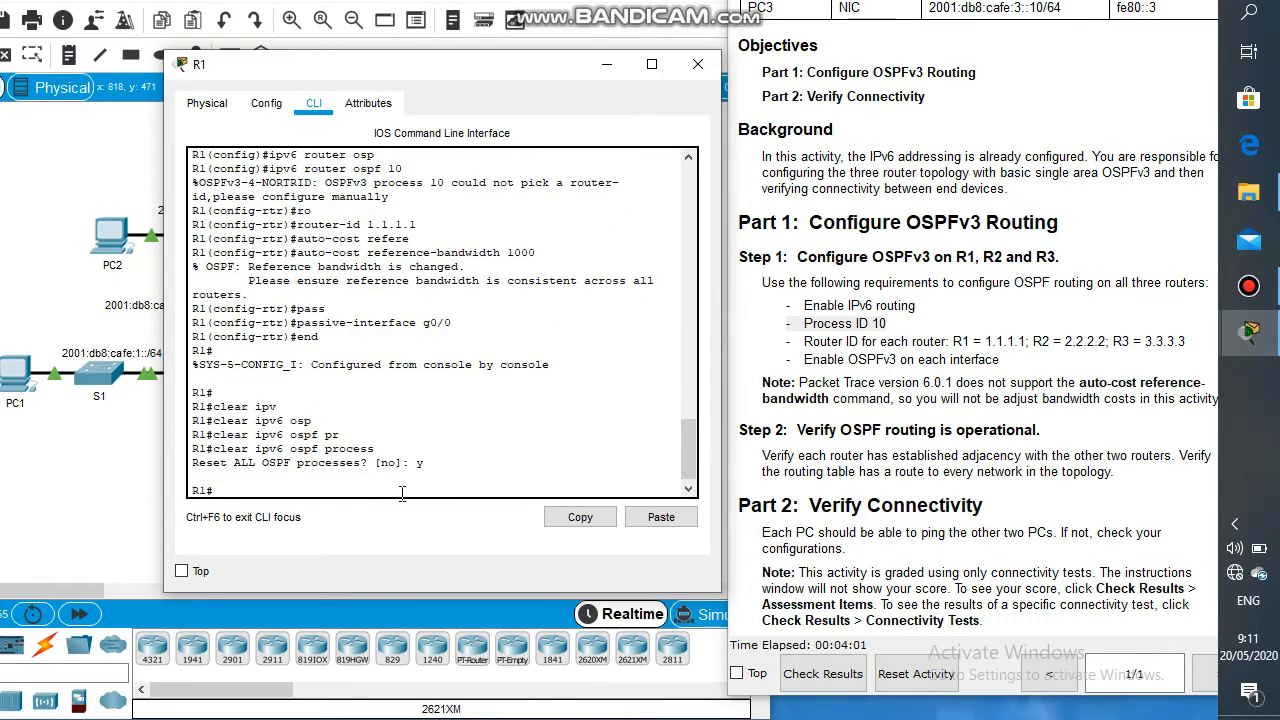
key(Return)
Enter global configuration mode on R1 and enable OSPFv3 process 10 in area 0 on interface g0/0
text(c)
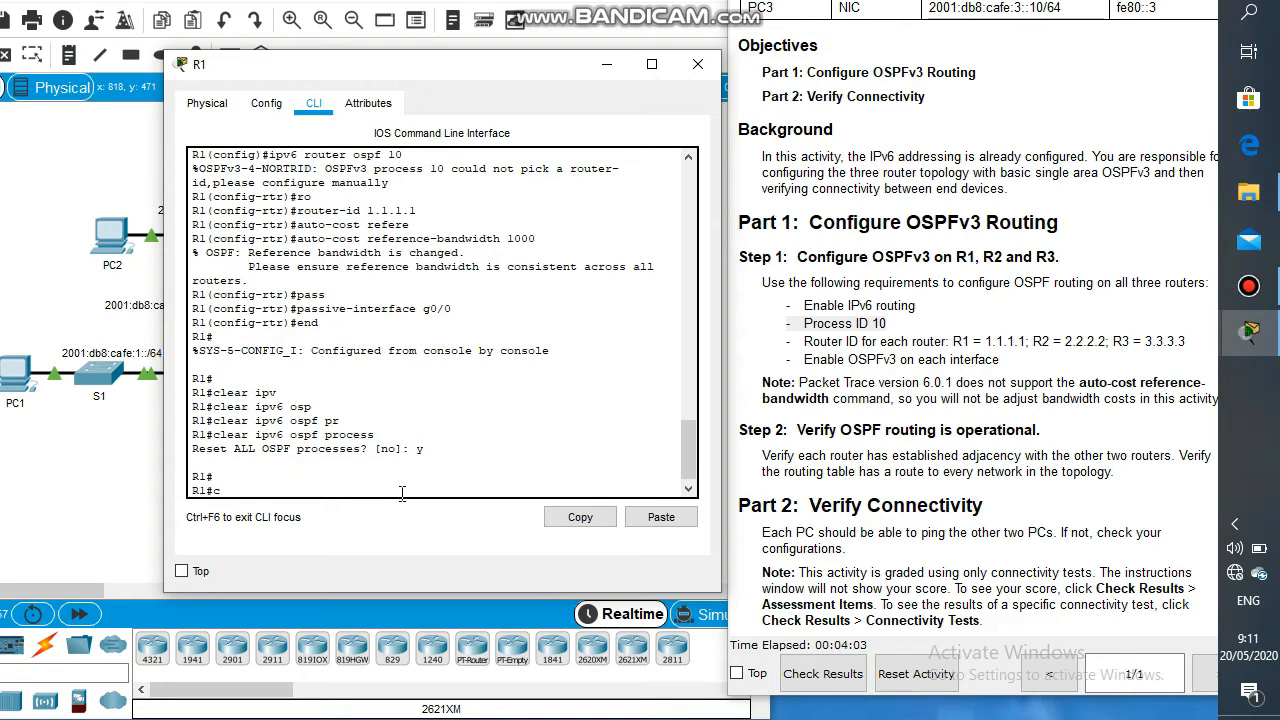
text(conf t)
key(Return)
text(ig)#)
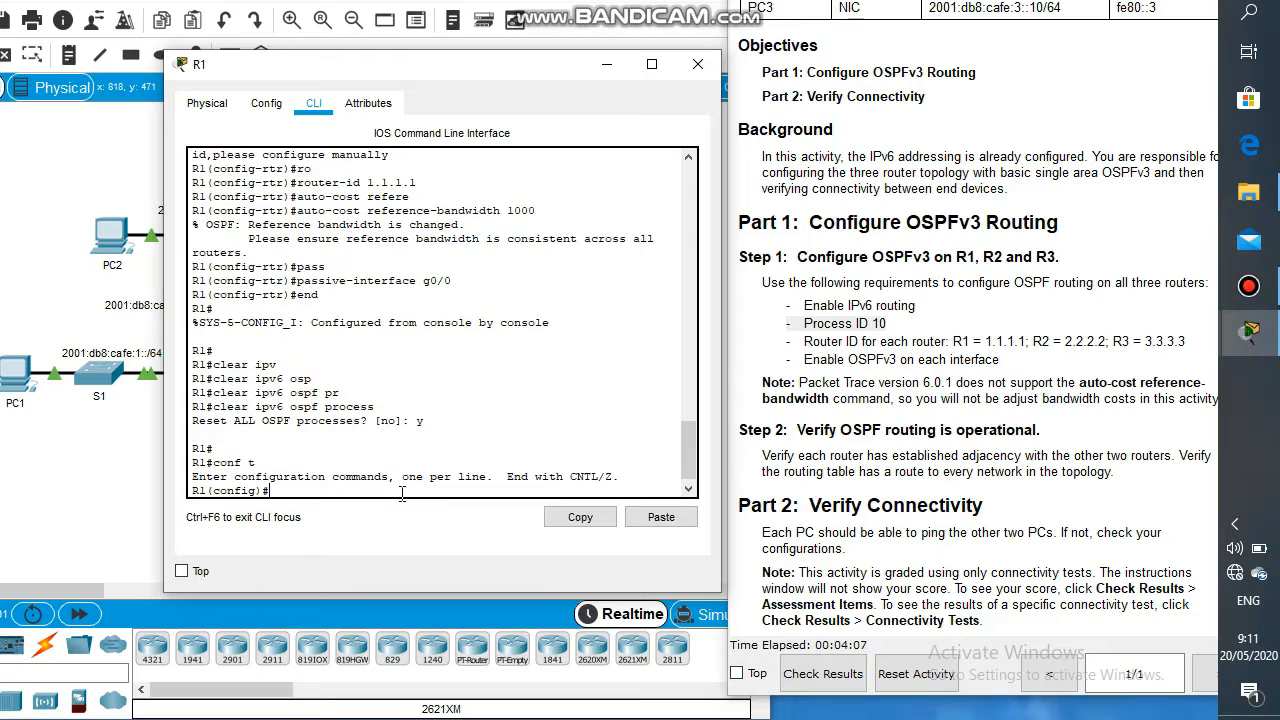
text(nt)
key(Tab)
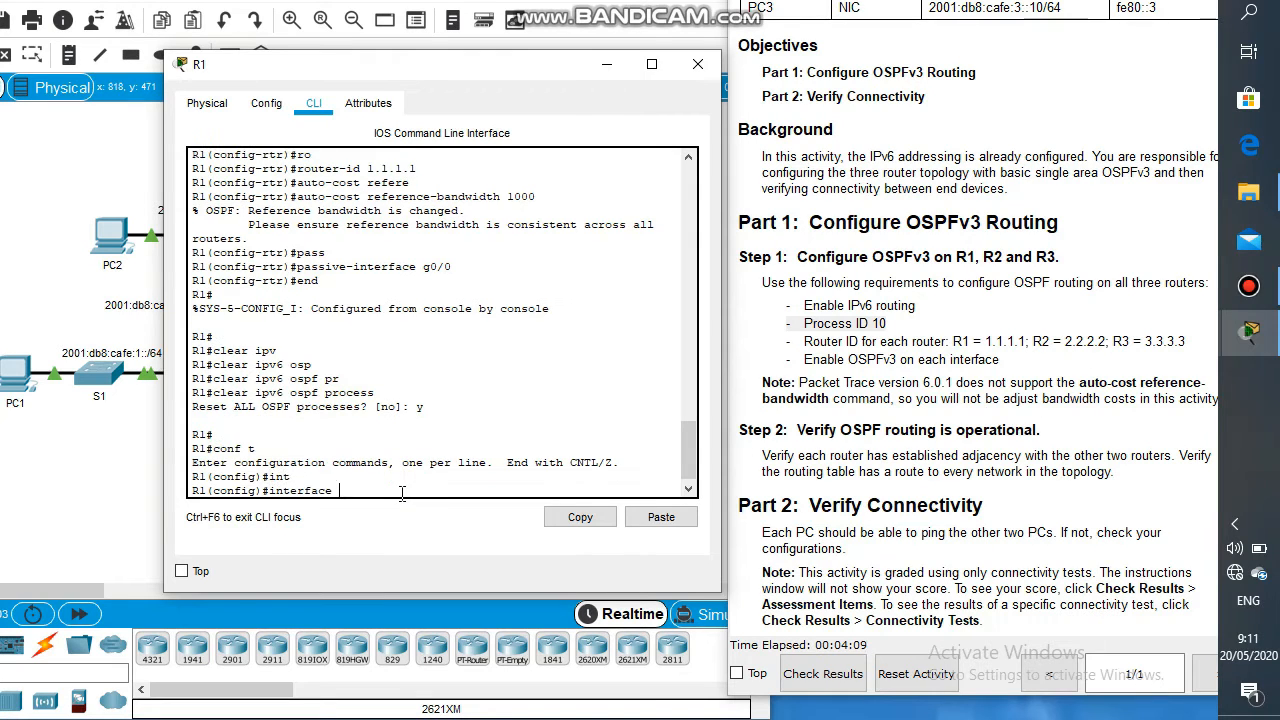
text(g0/0)
key(Return)
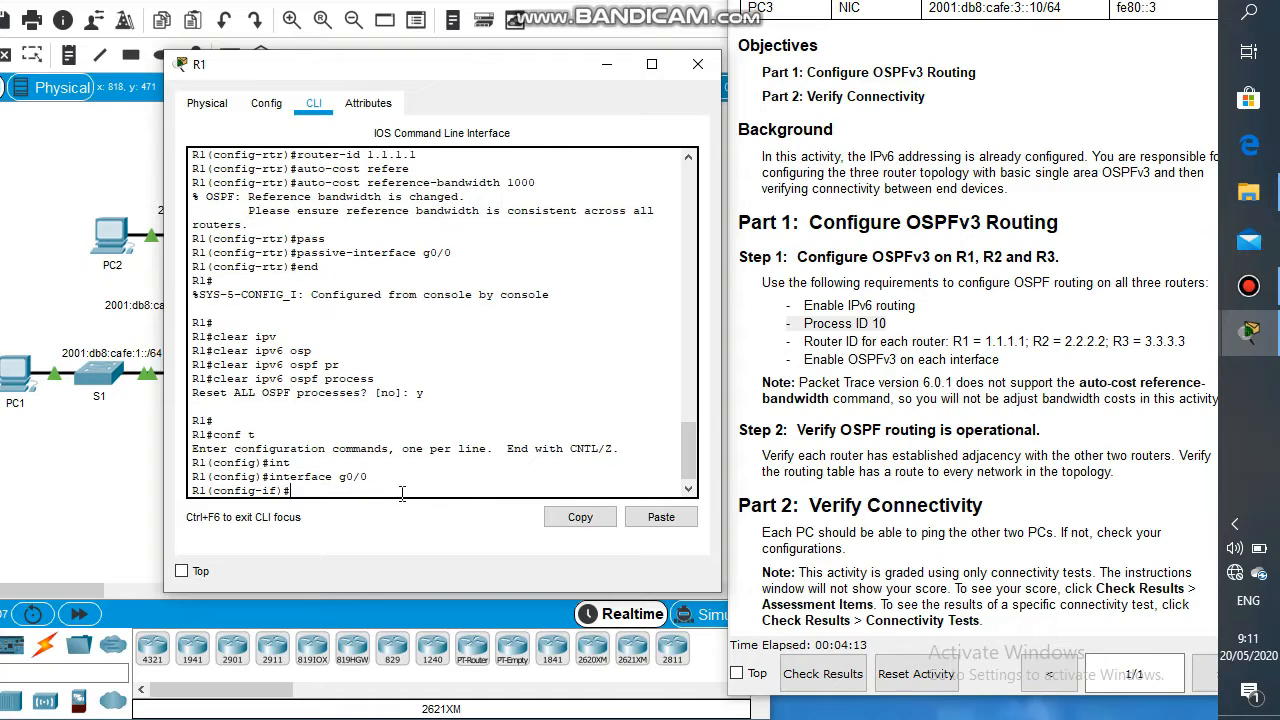
text(ipv)
key(Tab)
text(osp)
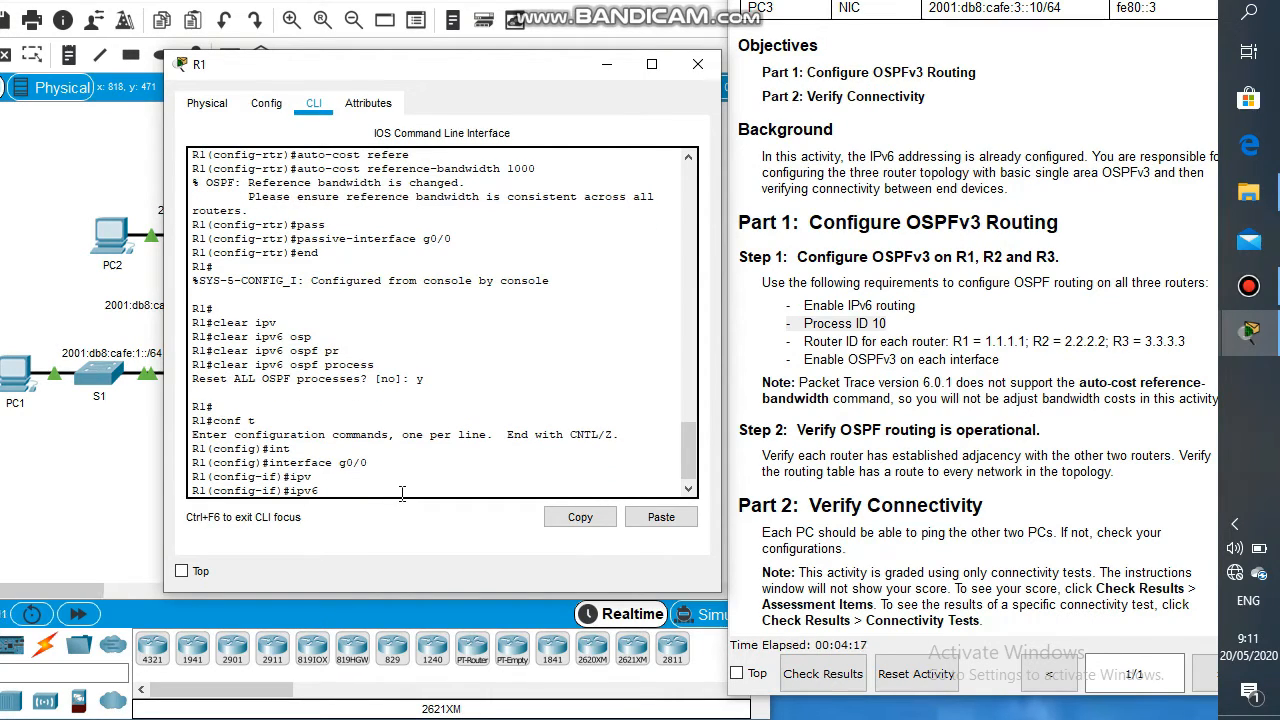
key(Tab)
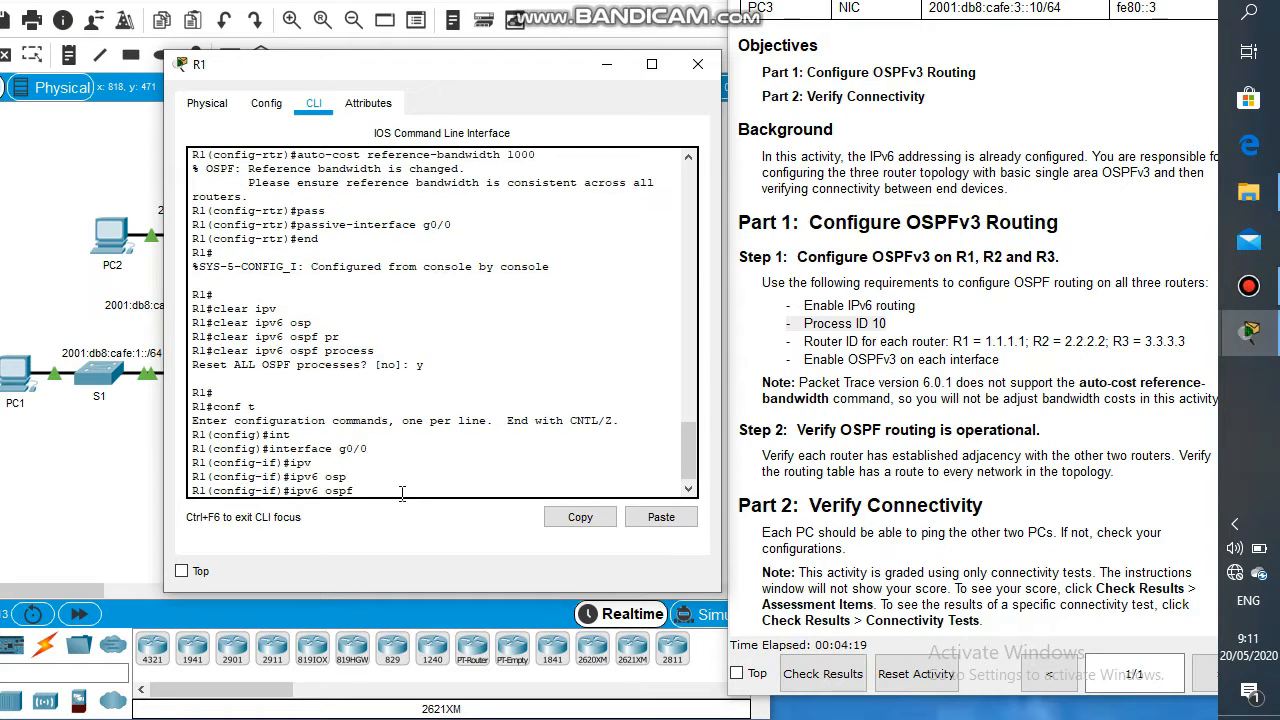
text(10 area 0)
key(Return)
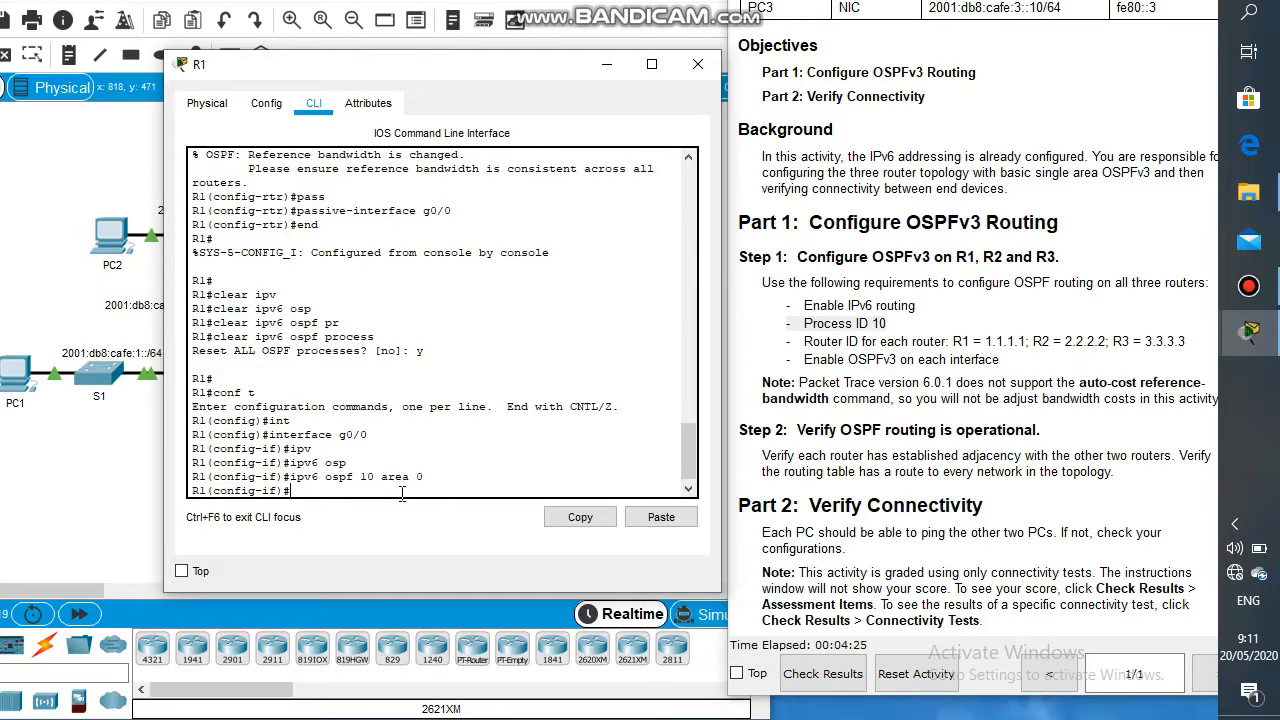
Enable OSPFv3 process 10 in area 0 on R1's interface serial0/0/0
text(interface s)
text(er)
key(Tab)
text(ial)
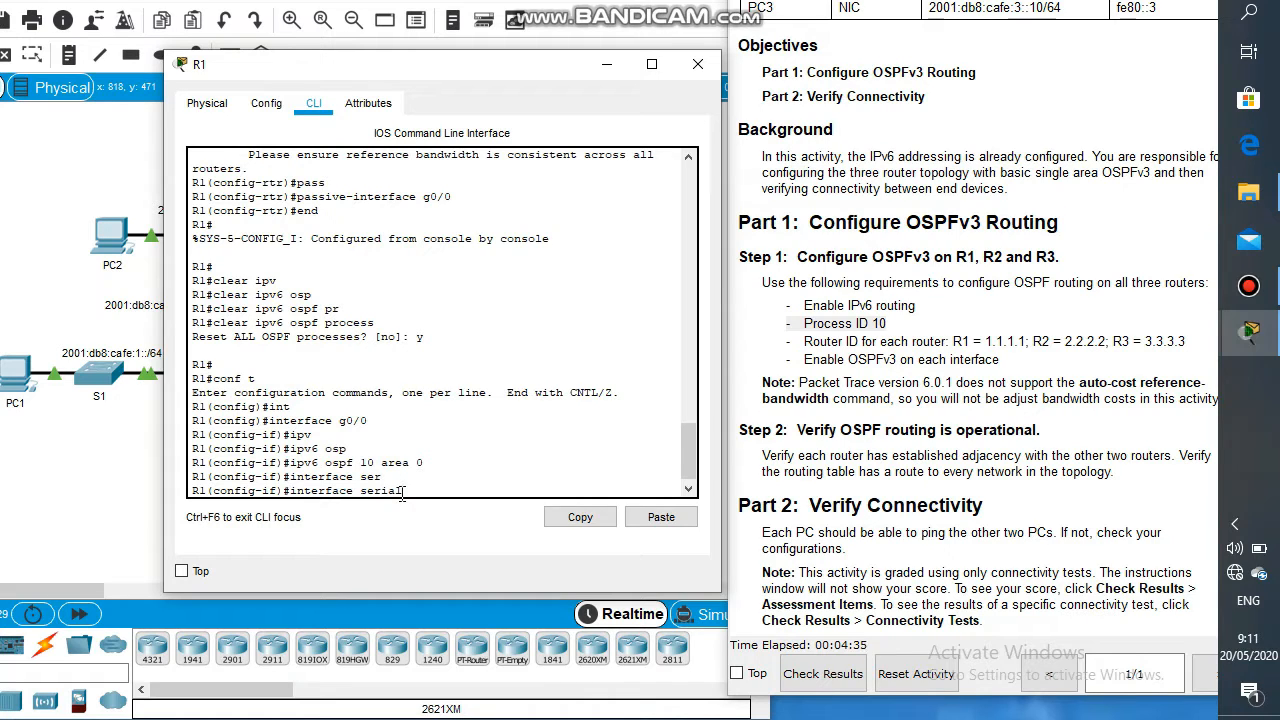
text(0/0/0)
key(Return)
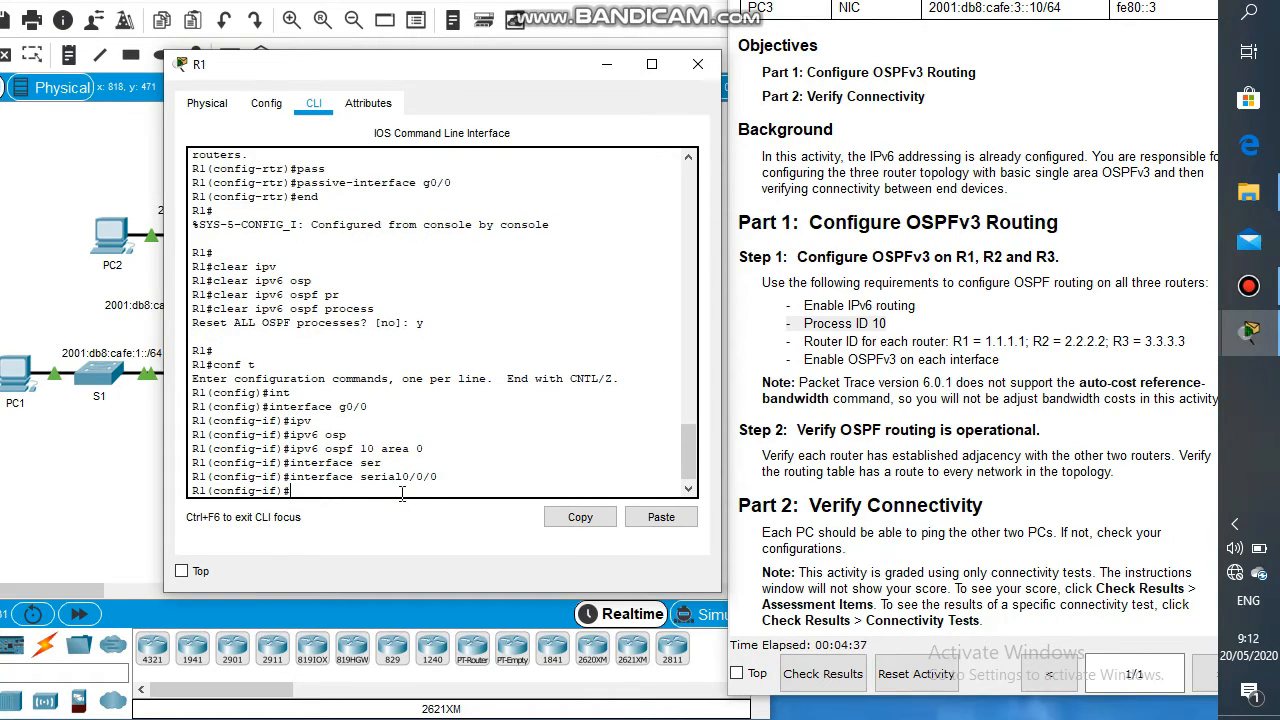
text(ip)
text(v6)
text( oa)
key(Tab)
text(10 )
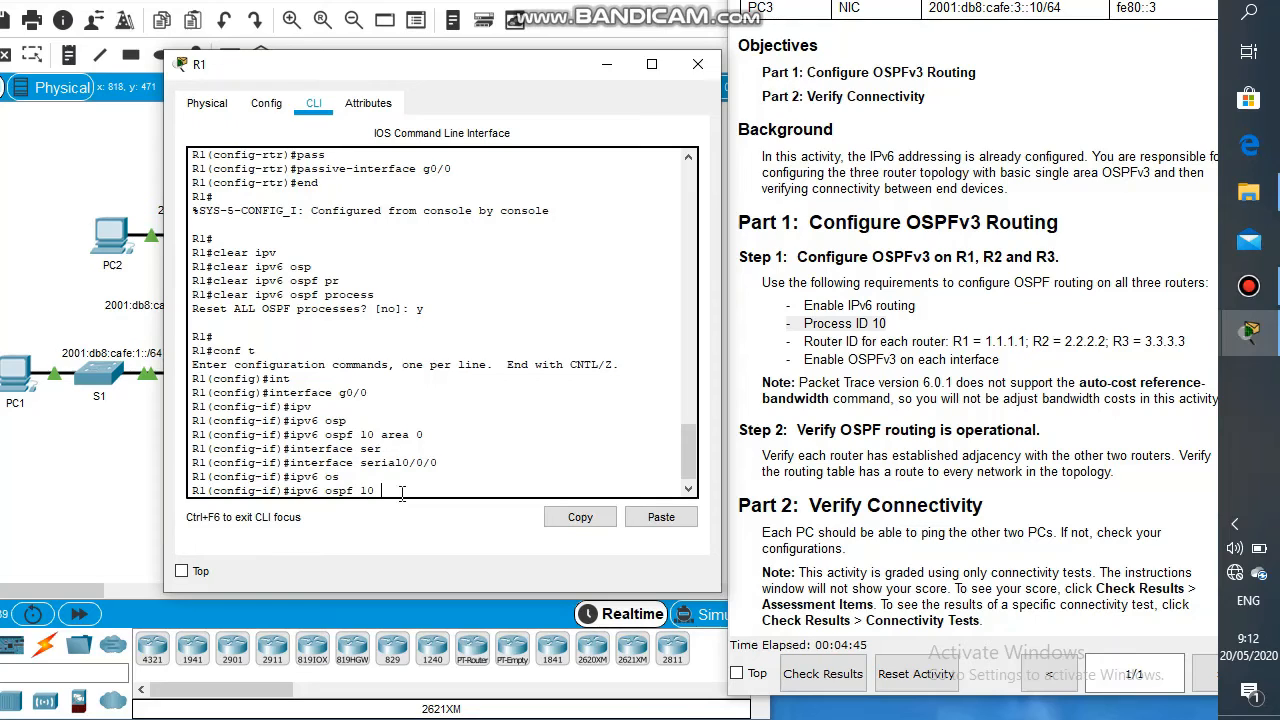
text(area 0)
key(Return)
key(Return)
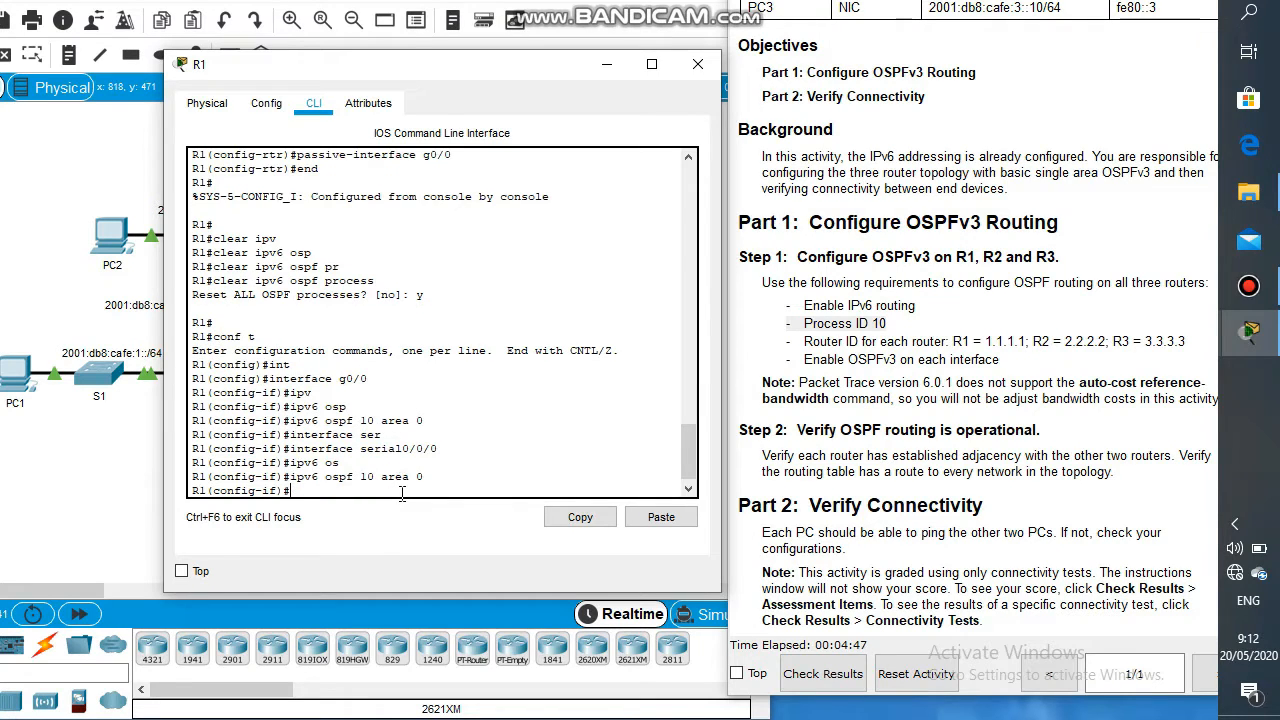
Enable OSPFv3 process 10 in area 0 on R1's interface serial 0/0/1
text(interf)
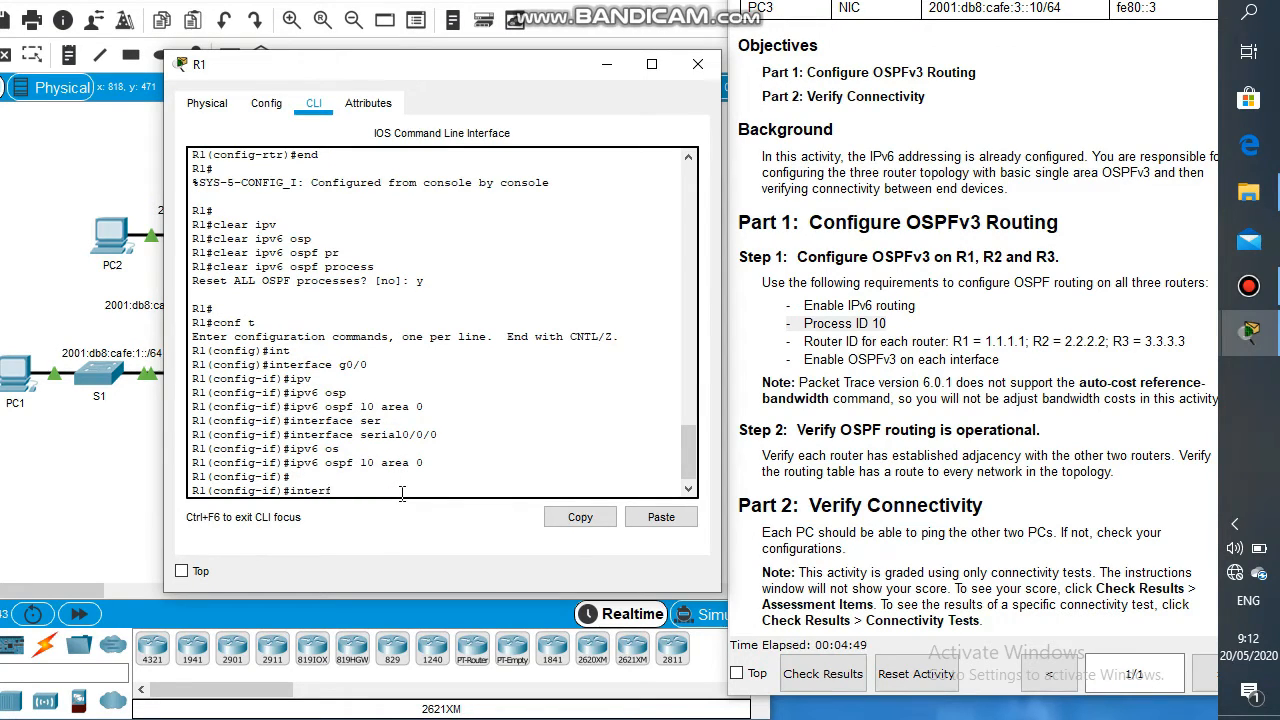
text(ace serial 0/0/1)
key(Return)
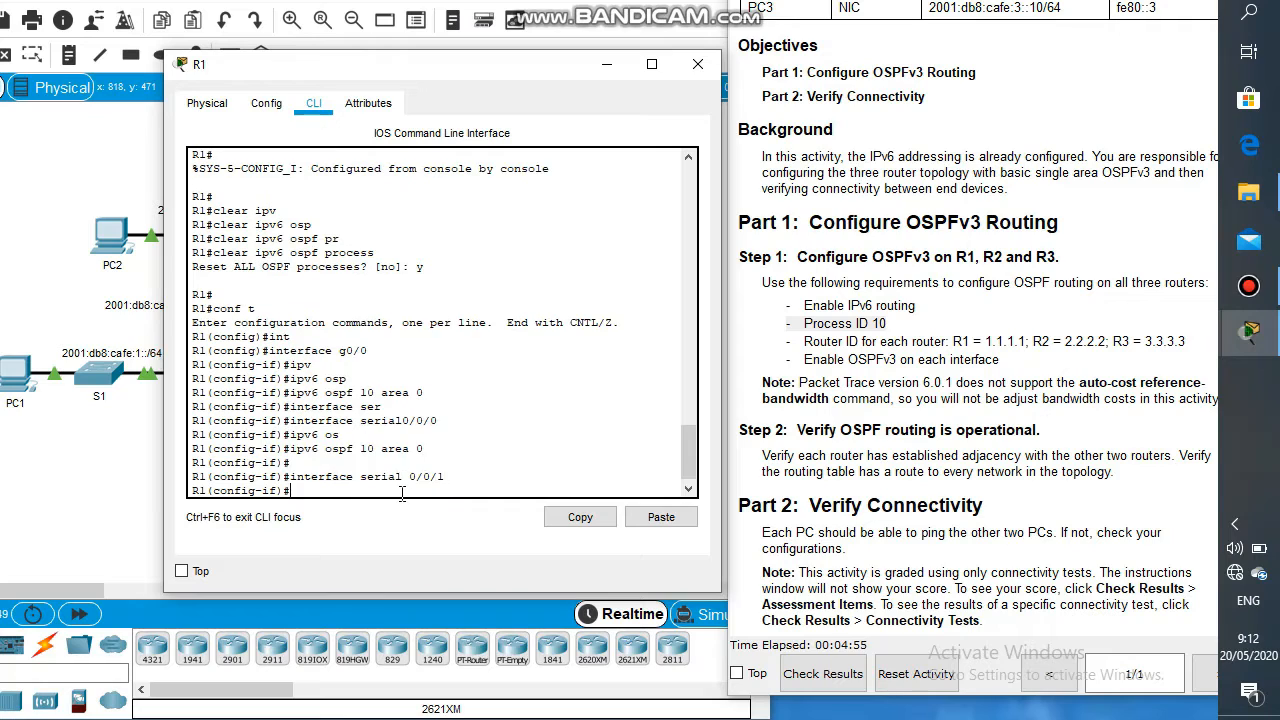
text(ipv6 osp)
key(Tab)
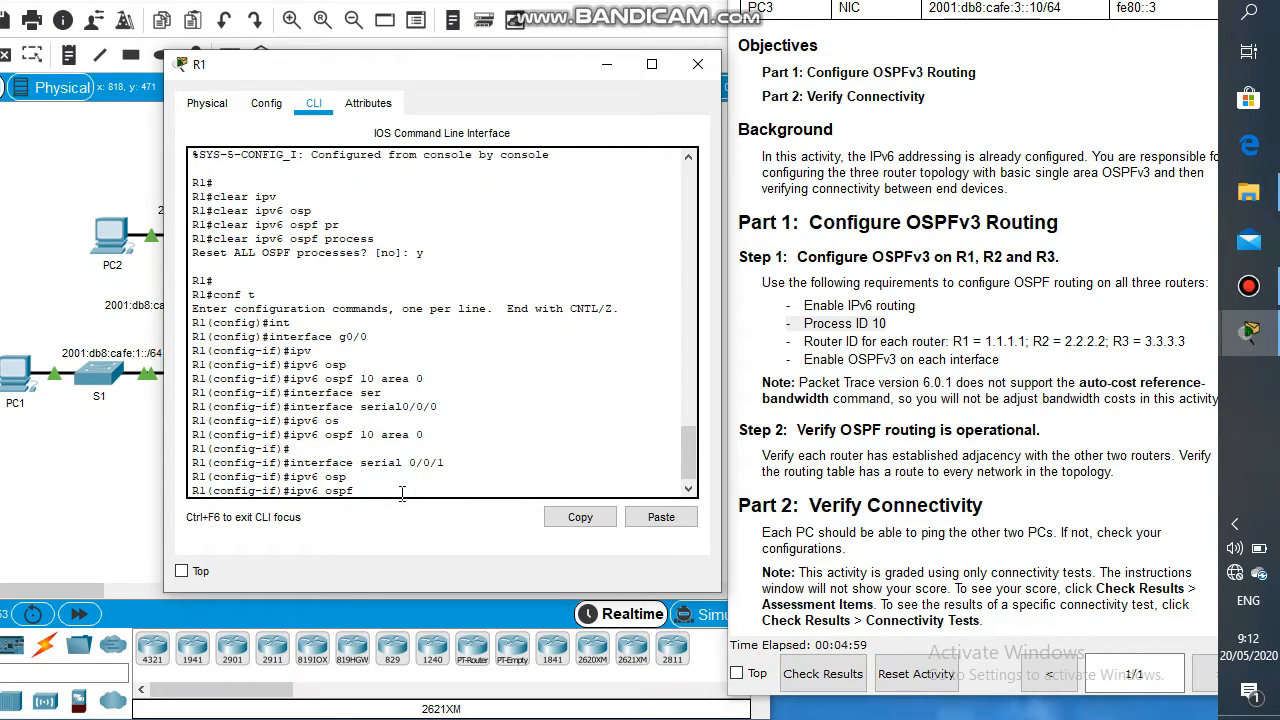
text(10 area 0)
key(Return)
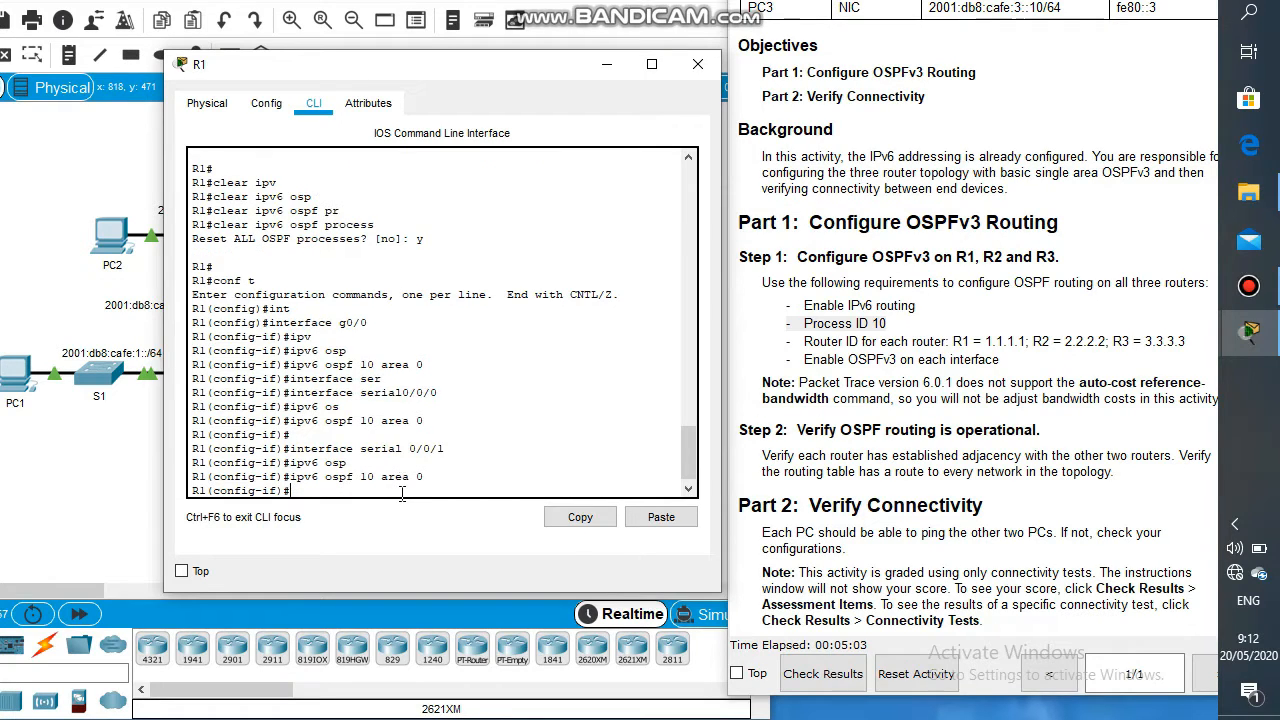
key(Return)
Return R1 to privileged EXEC mode and close its device window
text(end)
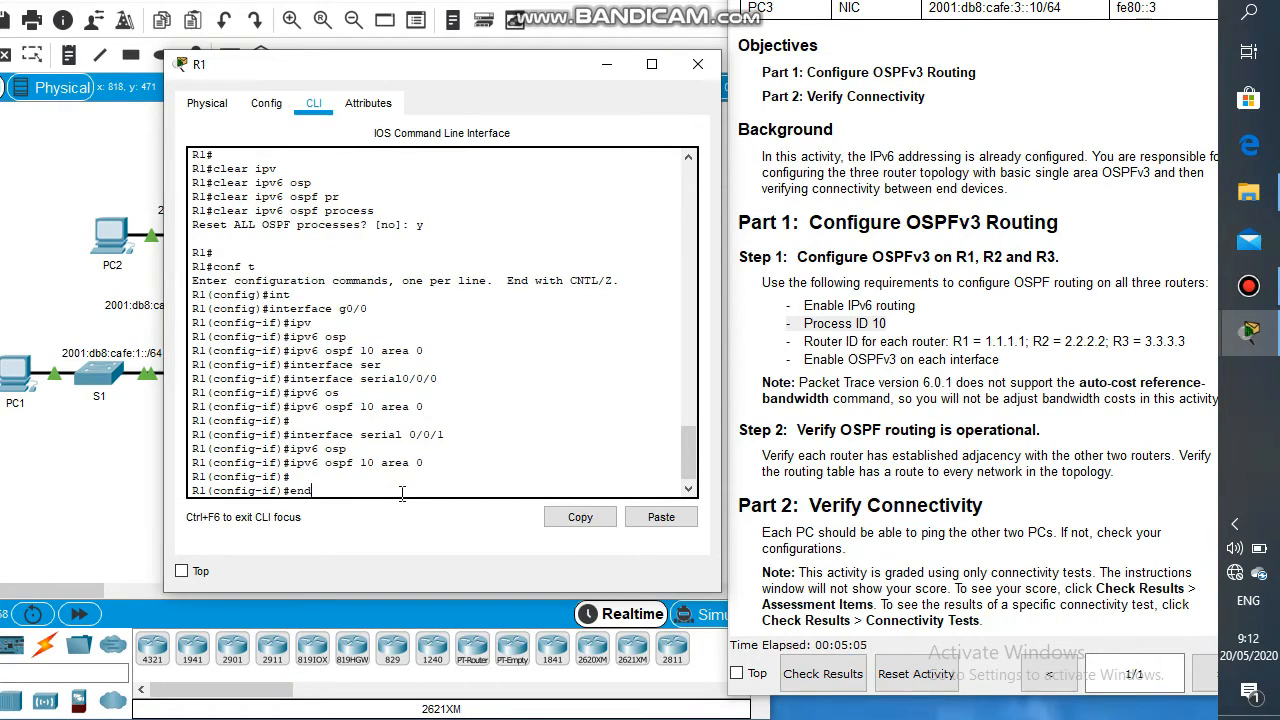
key(Return)
key(Return)
key(Return)
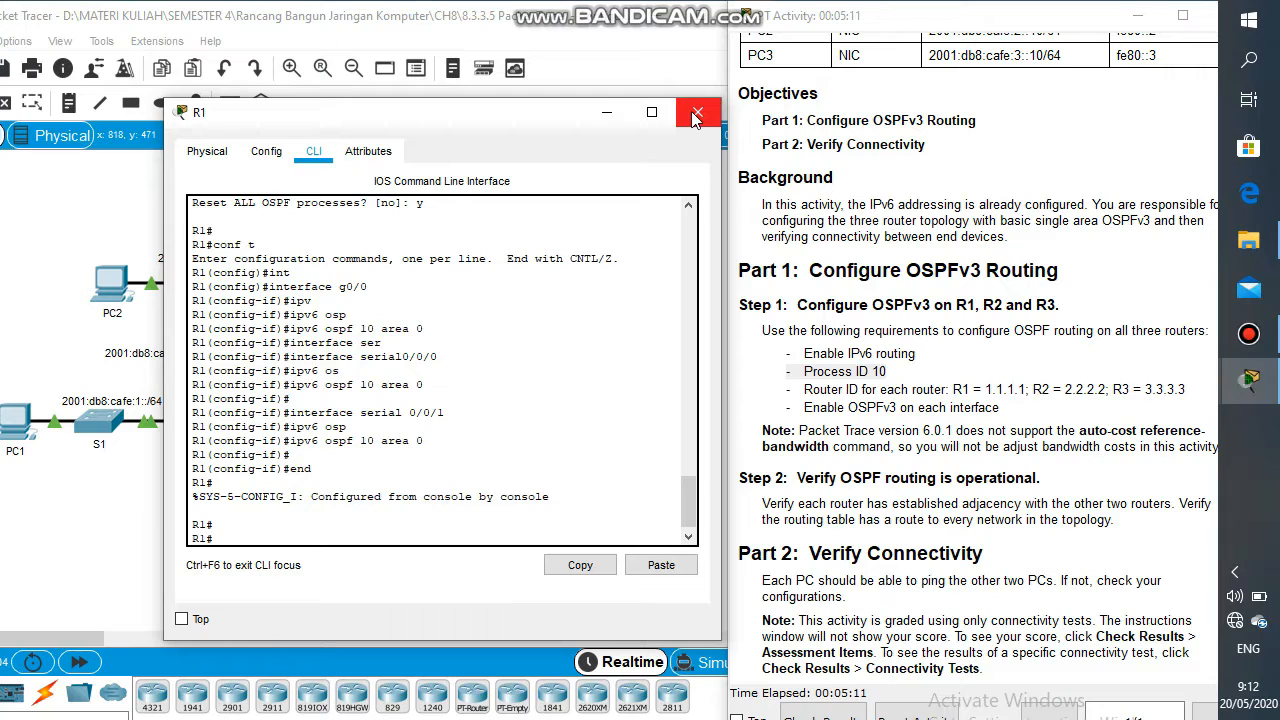
click(696, 117)
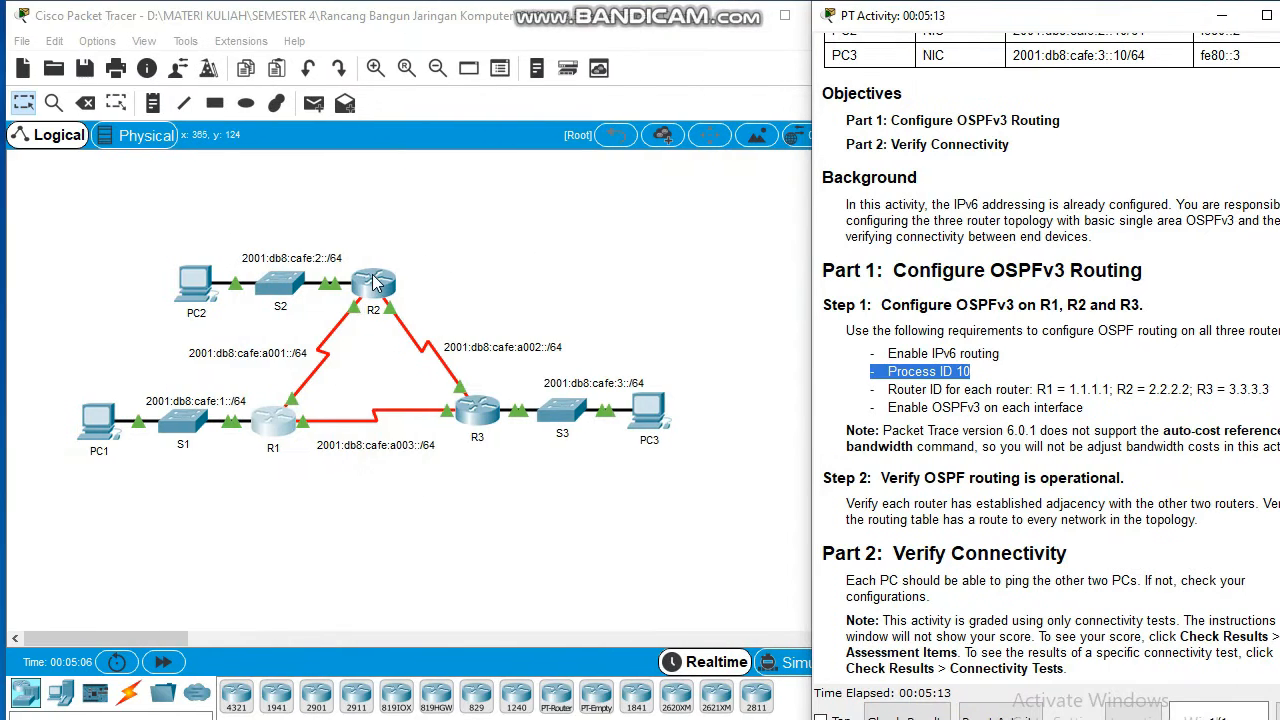
Open R2's command line and enable IPv6 routing with ipv6 unicast-routing in global configuration mode
click(371, 280)
click(522, 151)
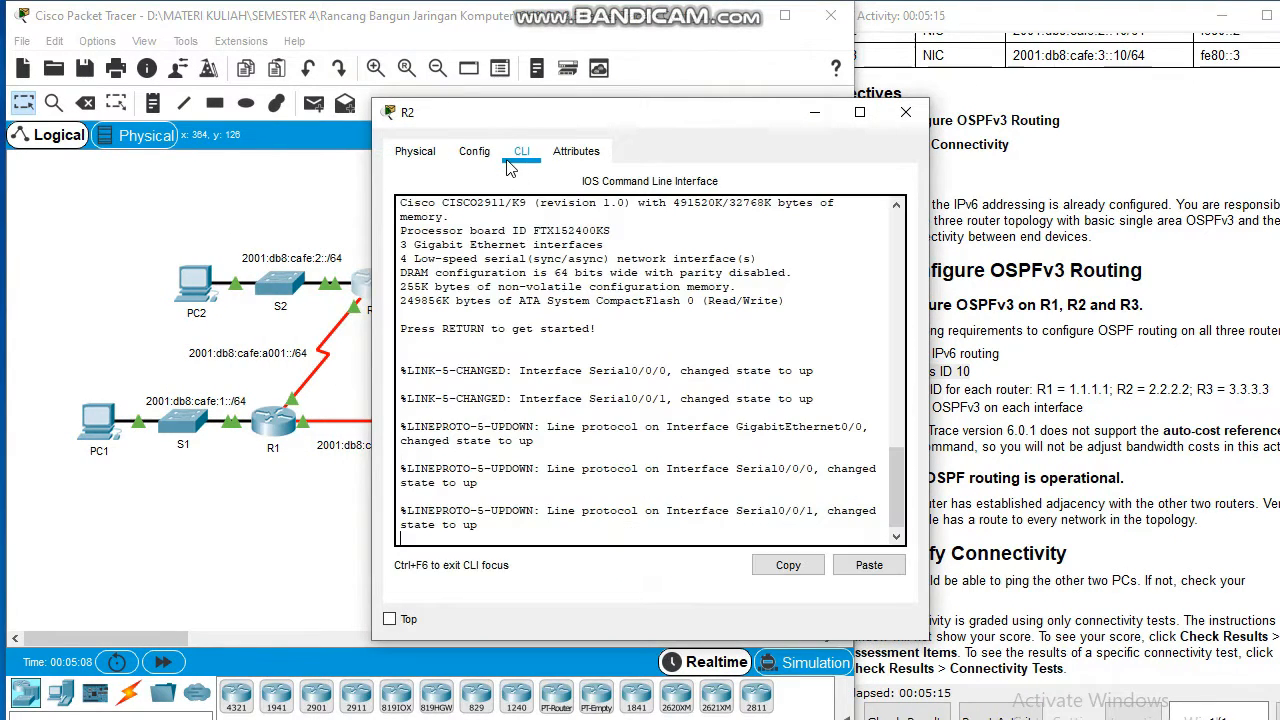
key(Return)
text(en)
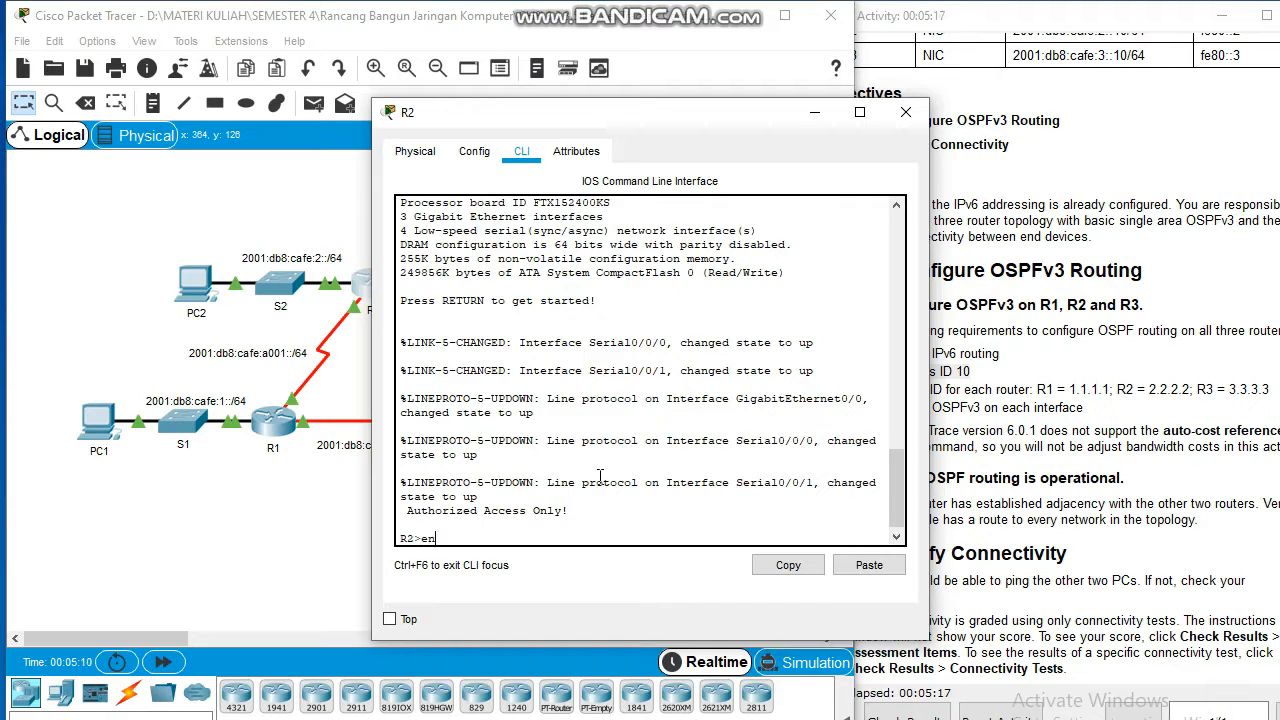
key(Return)
text(conf t)
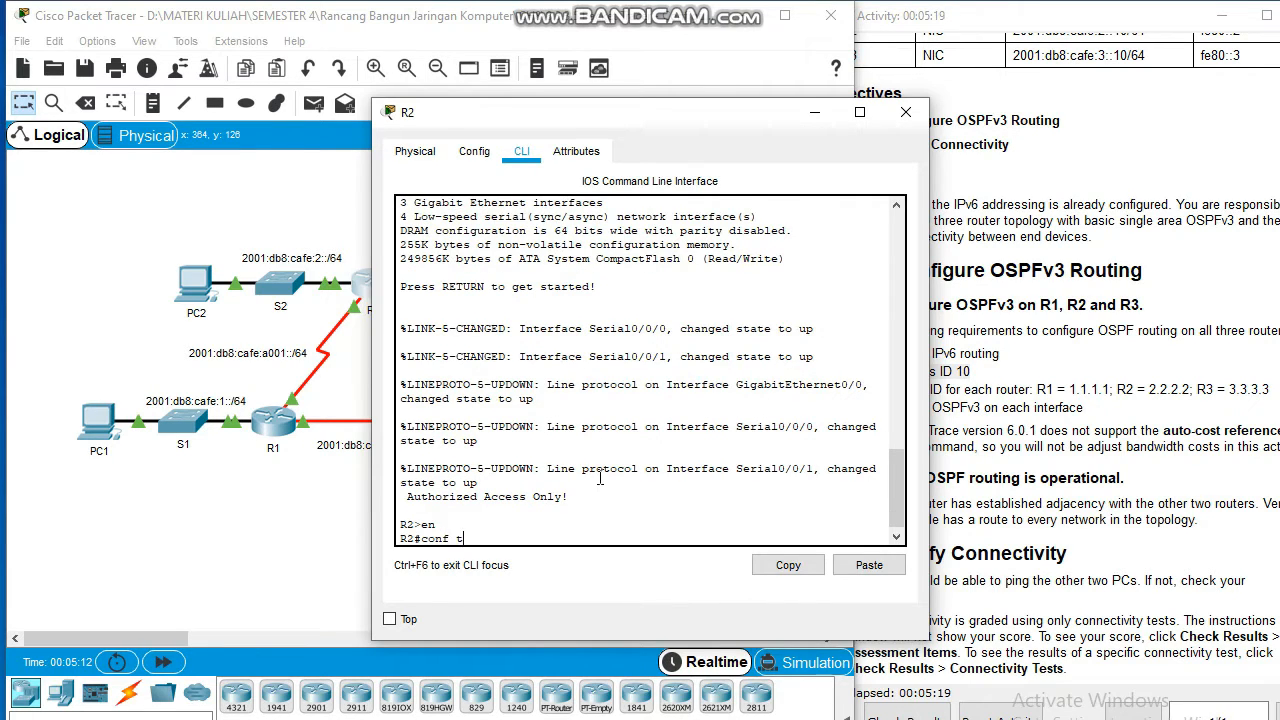
key(Return)
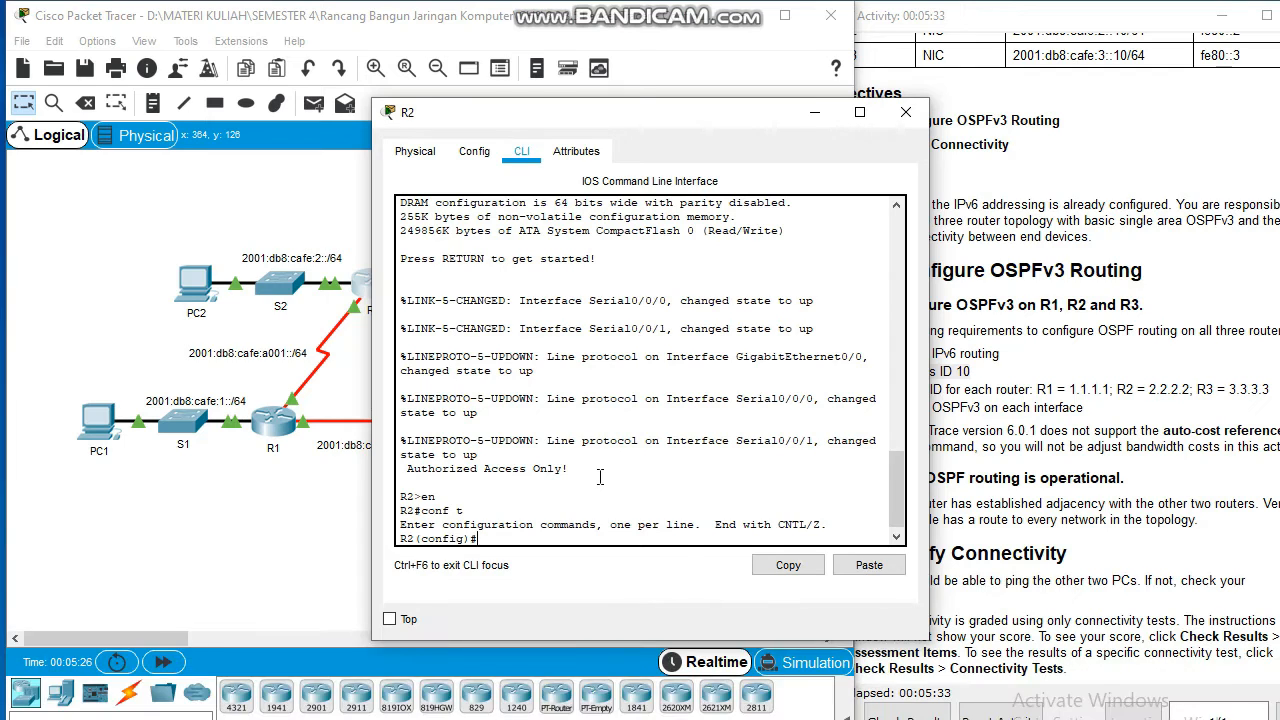
text(ipv)
key(Tab)
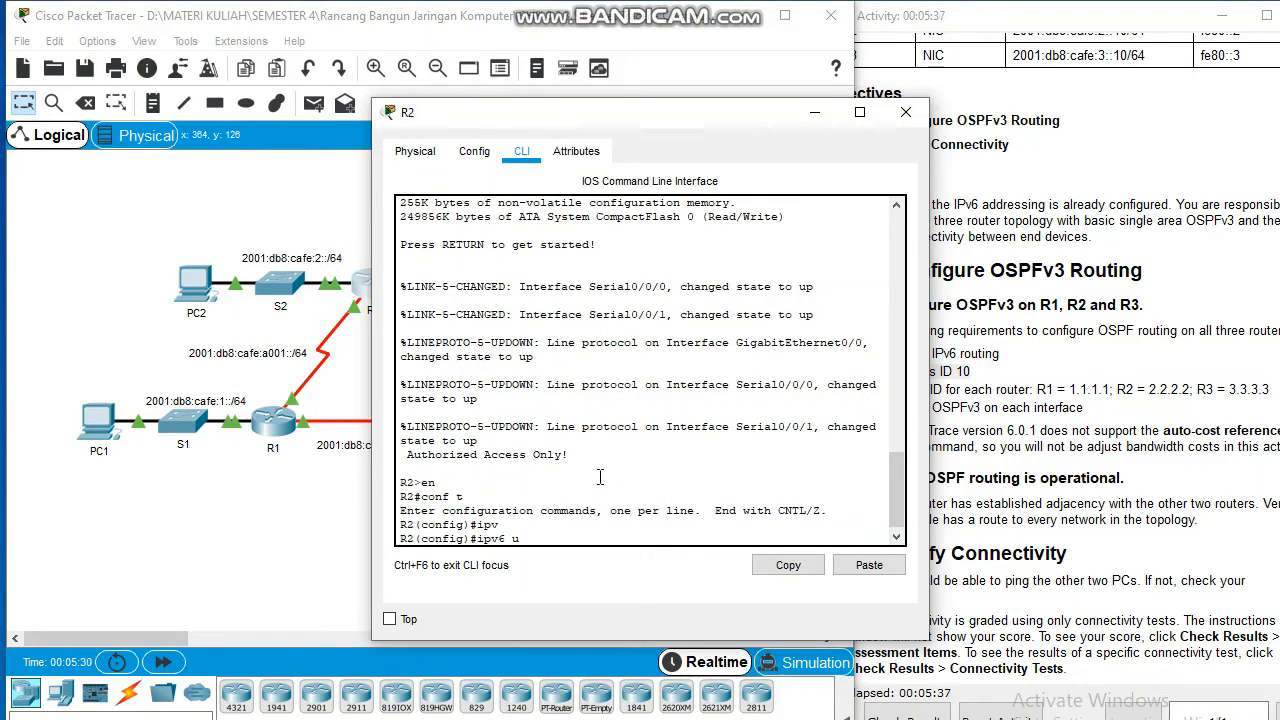
text(uni)
key(Tab)
key(Return)
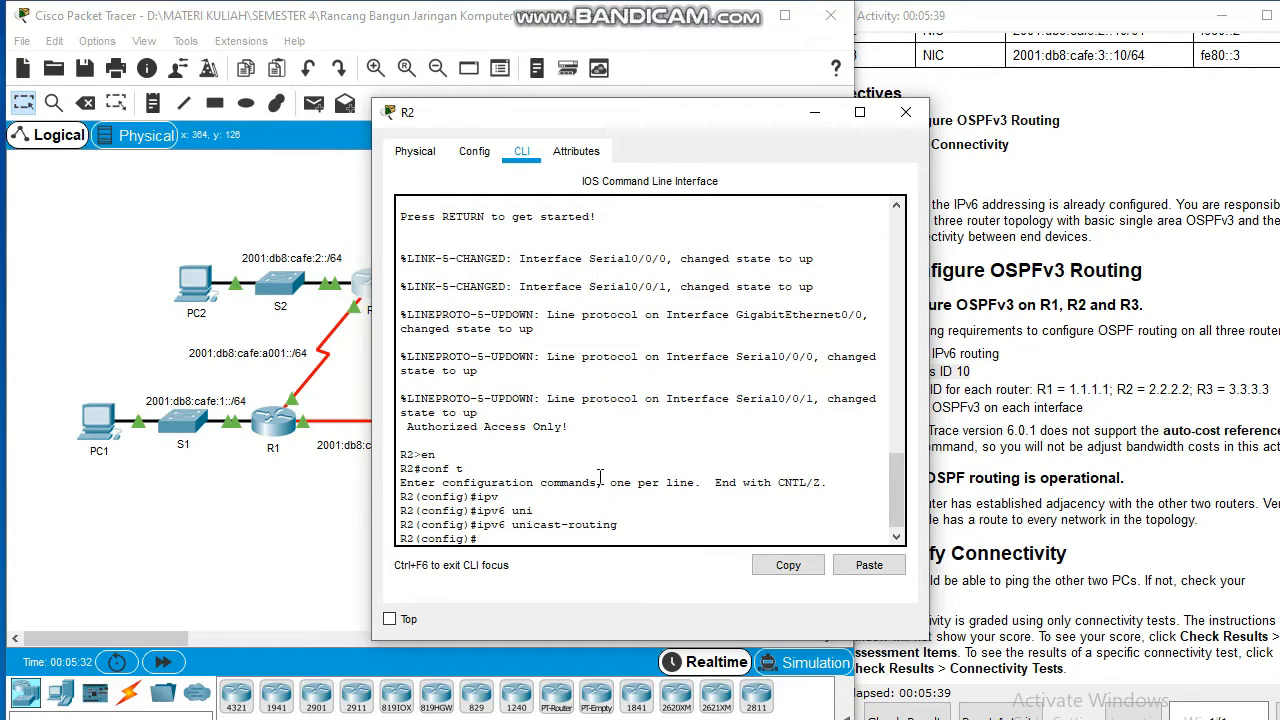
Start OSPFv3 process 10 on R2 with ipv6 router ospf 10
text(ipv)
key(Tab)
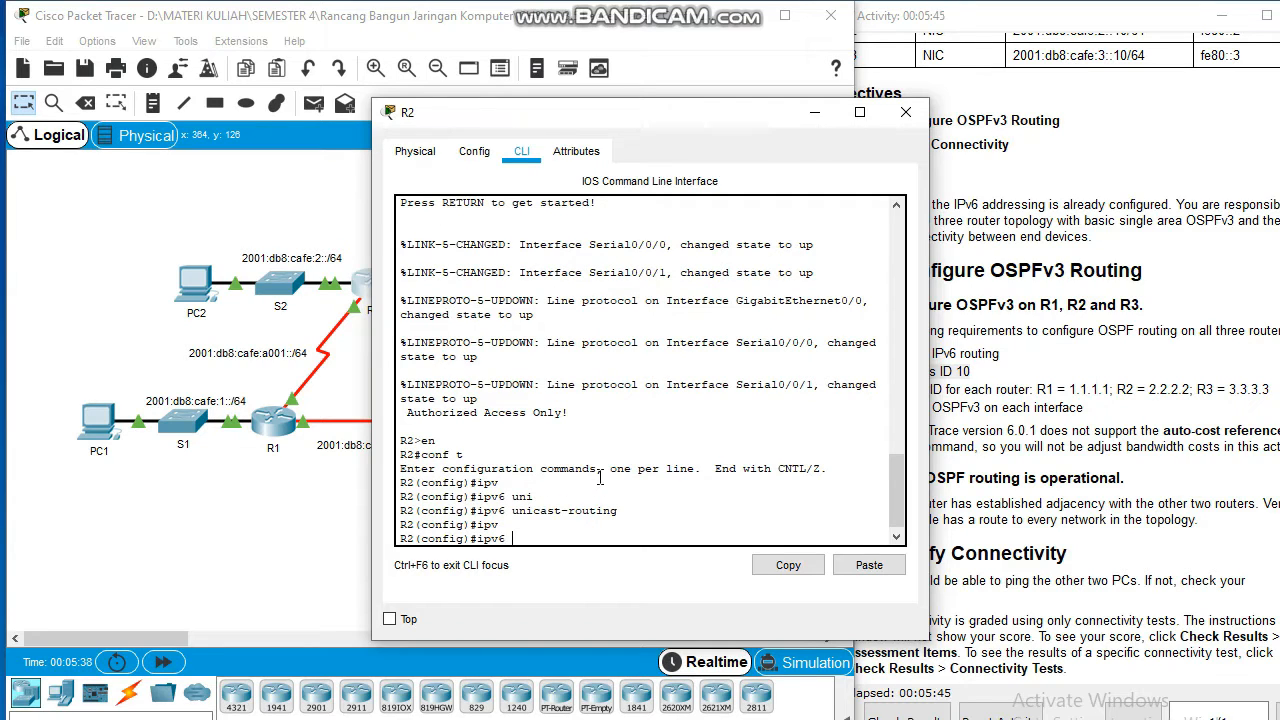
text(rout)
key(Tab)
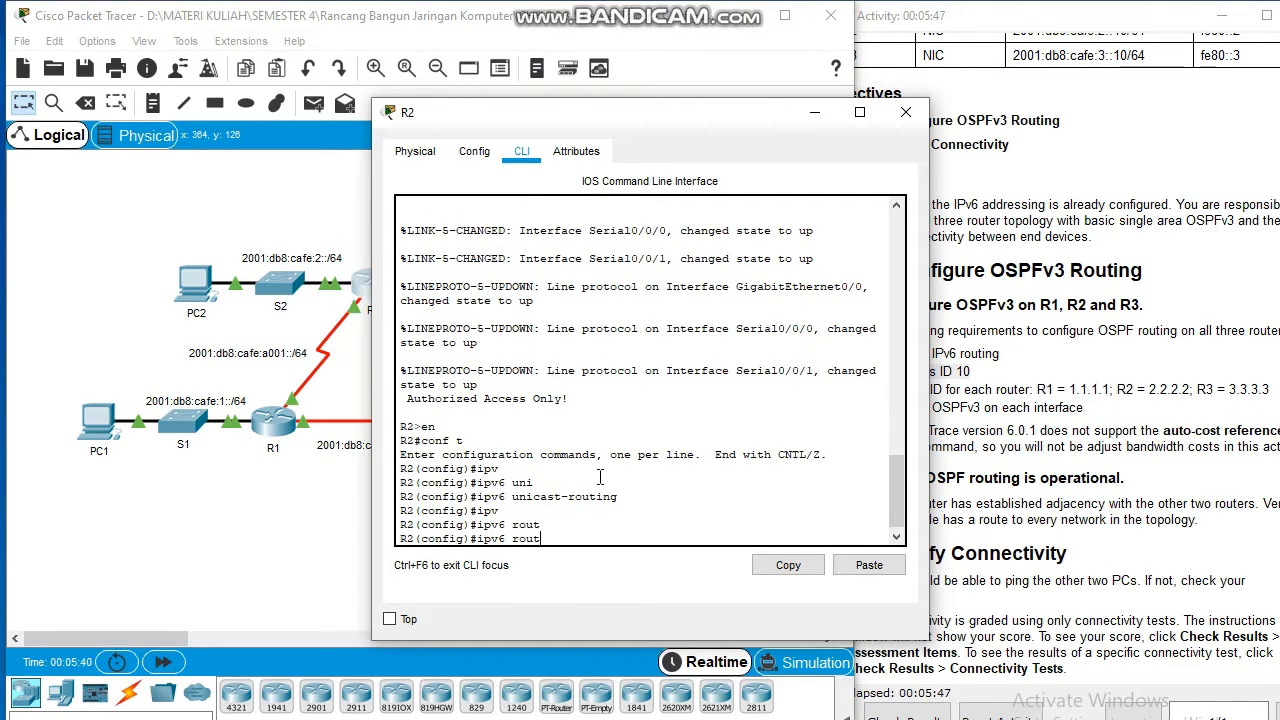
text(os)
key(Tab)
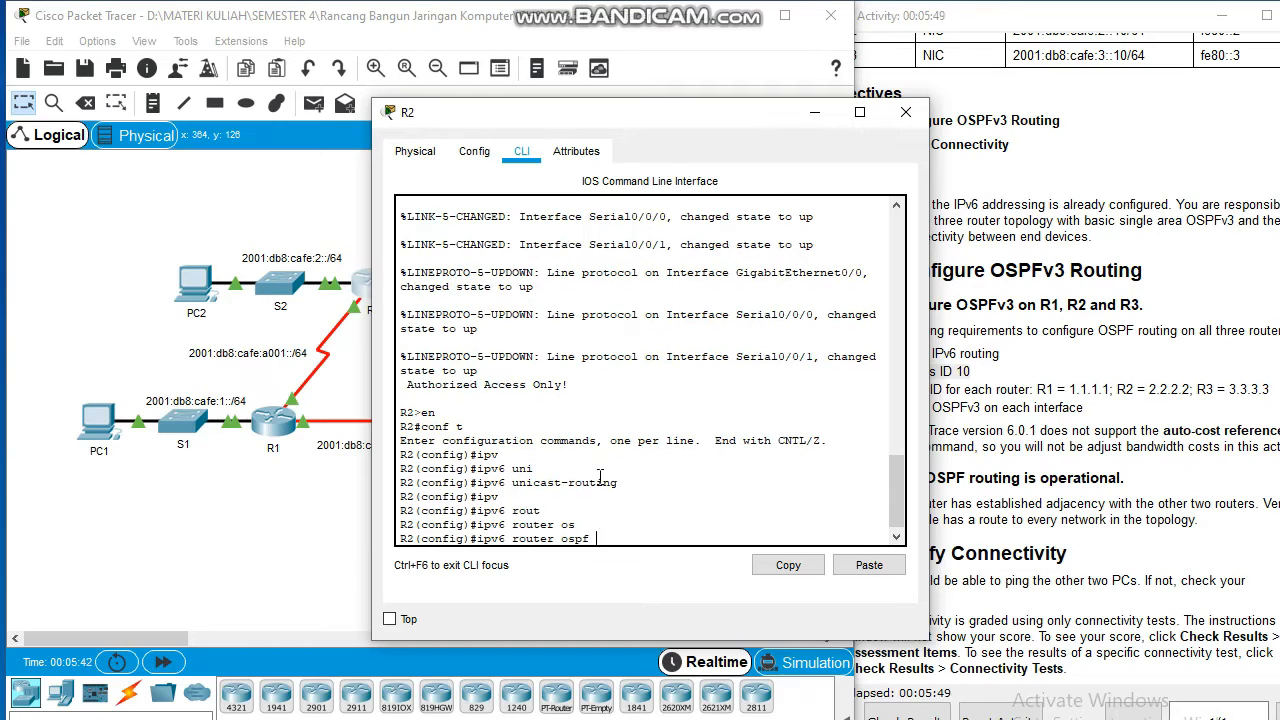
text(10)
key(Return)
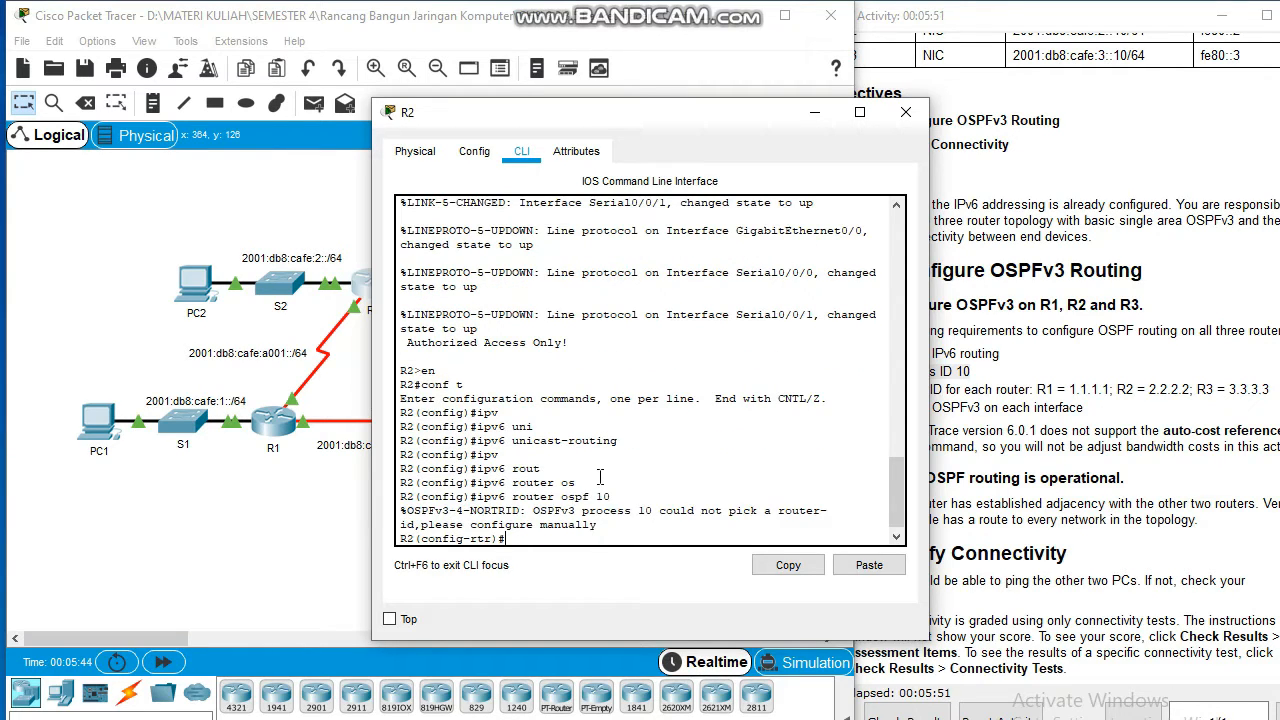
Set R2's OSPFv3 router ID to 2.2.2.2
text(roy)
key(BackSpace)
text(uter)
key(Tab)
text(2)
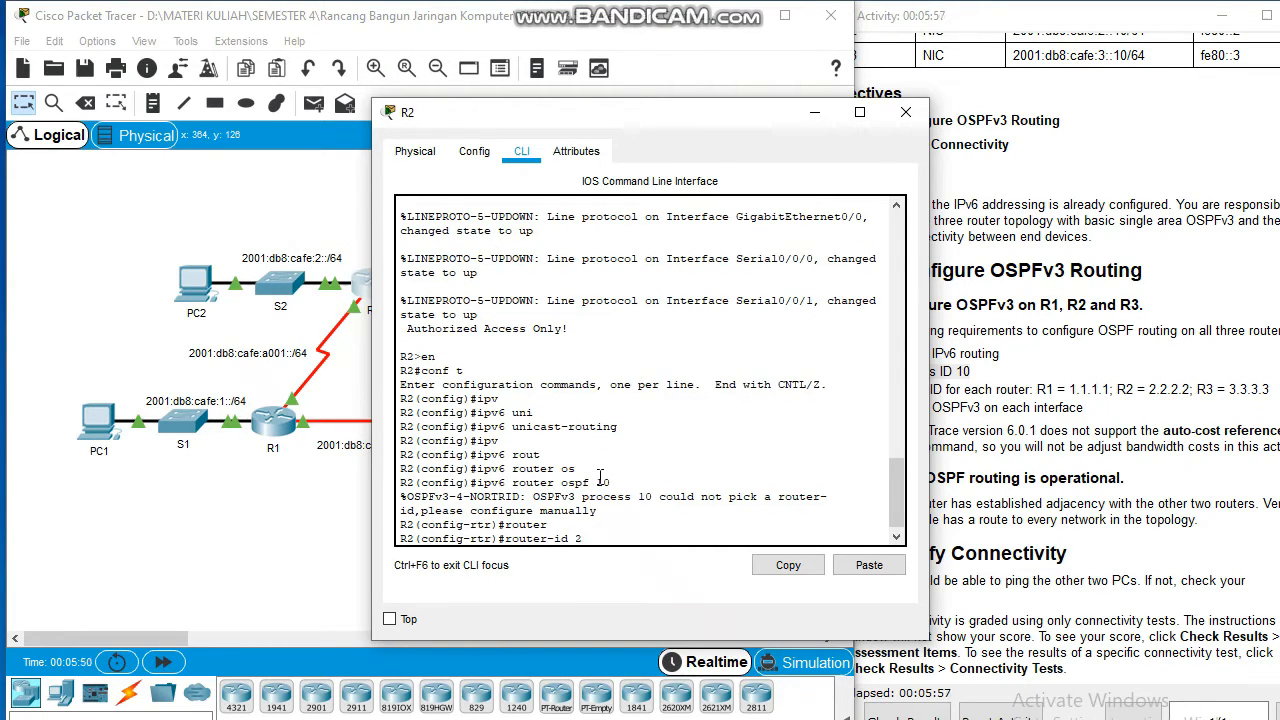
text(.2.2.2)
key(Return)
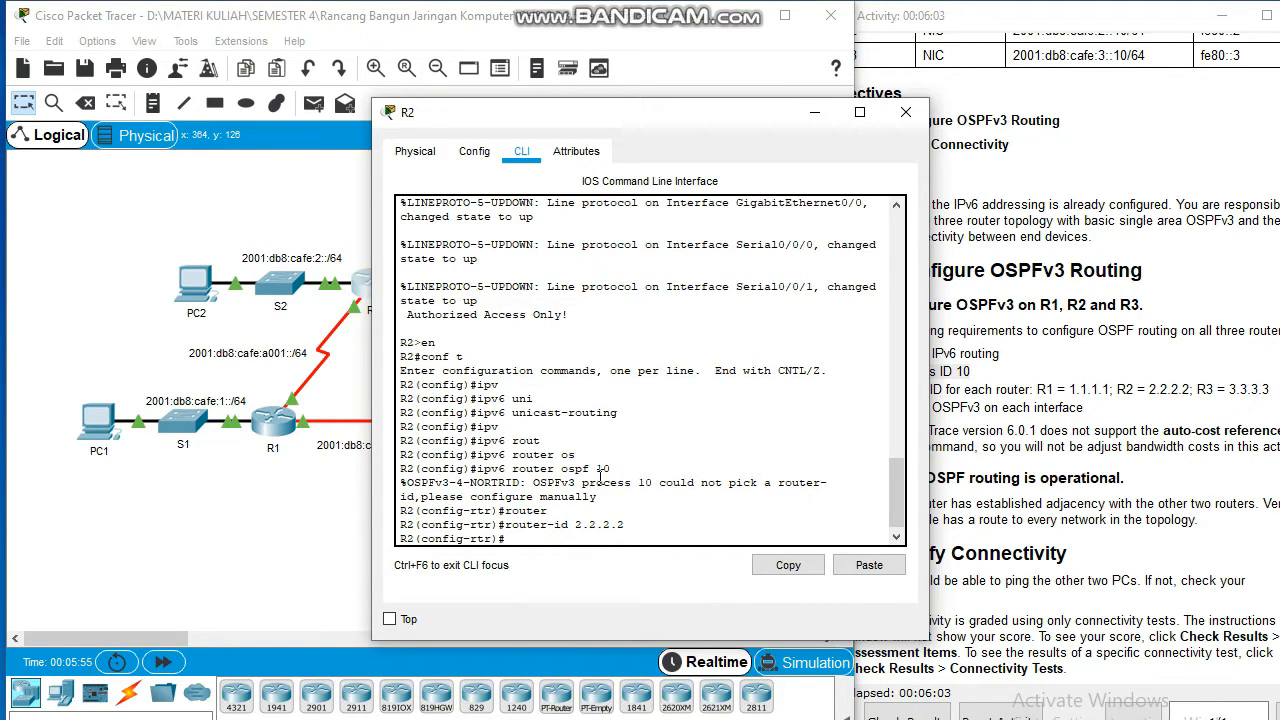
Set the OSPFv3 auto-cost reference-bandwidth on R2 to 1000
text(auto-cost refe)
key(Tab)
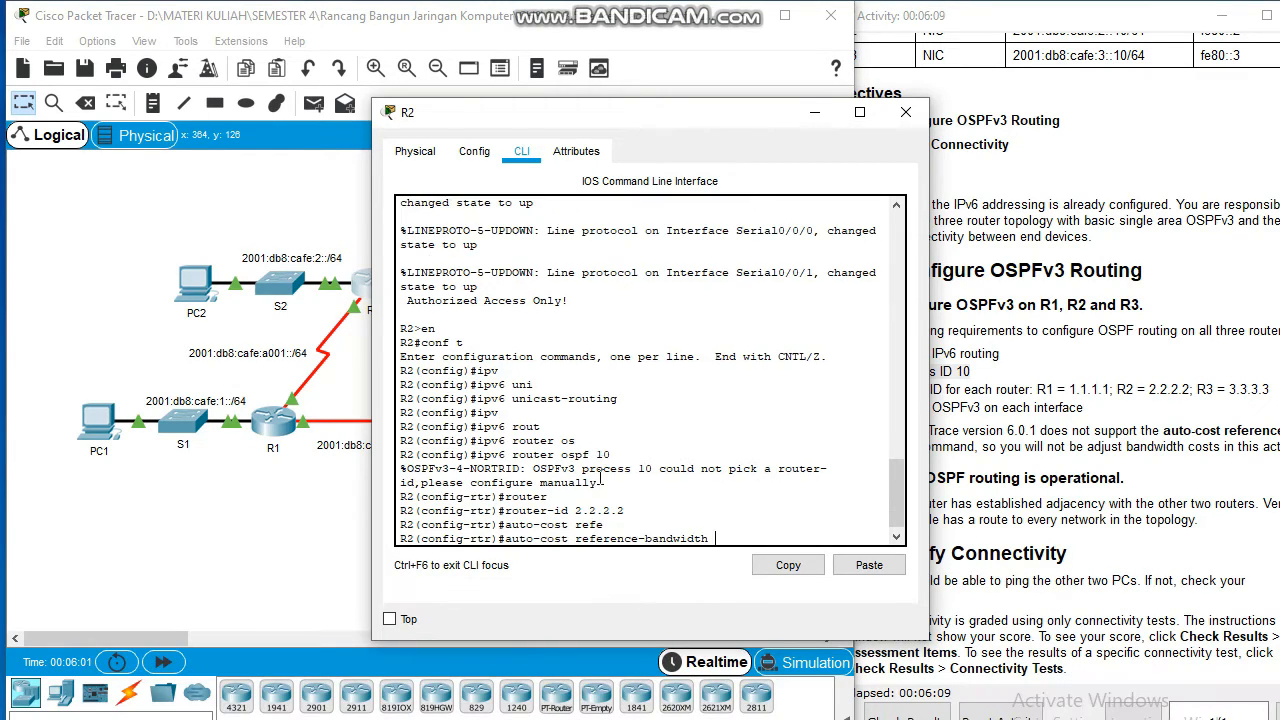
text(1000)
key(Return)
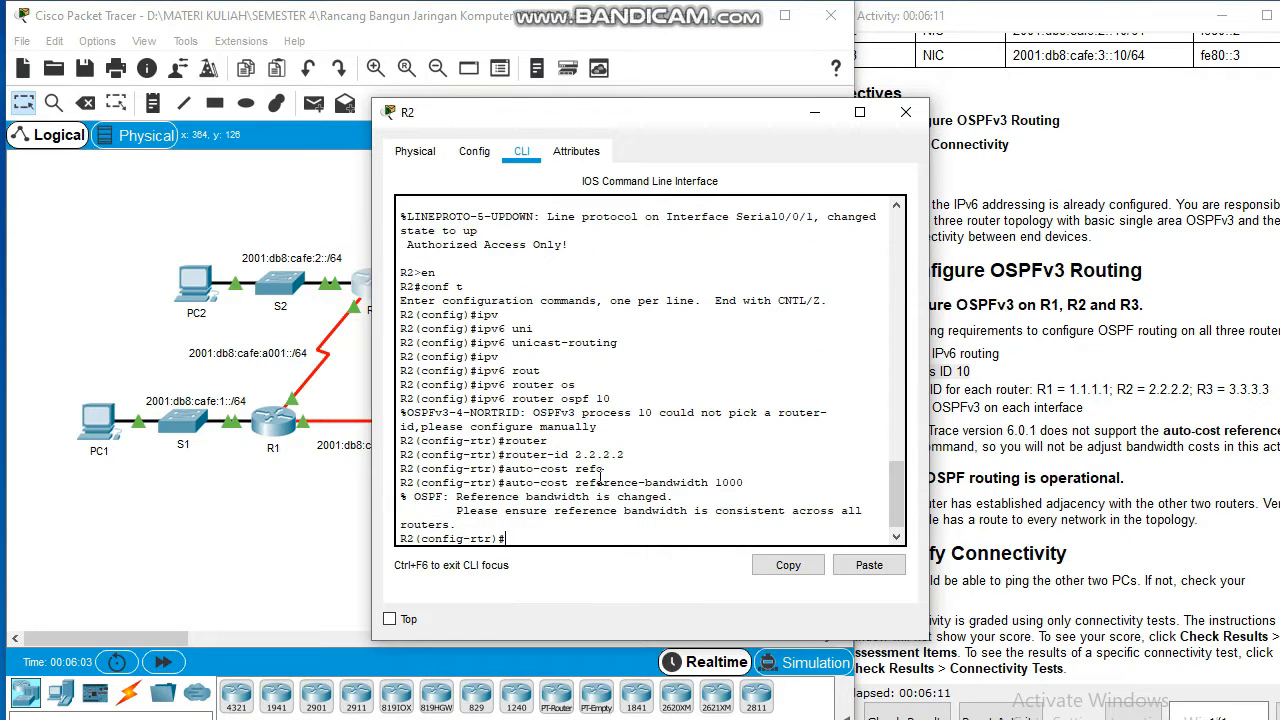
Make g0/0 a passive interface in R2's OSPFv3 process and return to privileged EXEC mode
text(passive-interface)
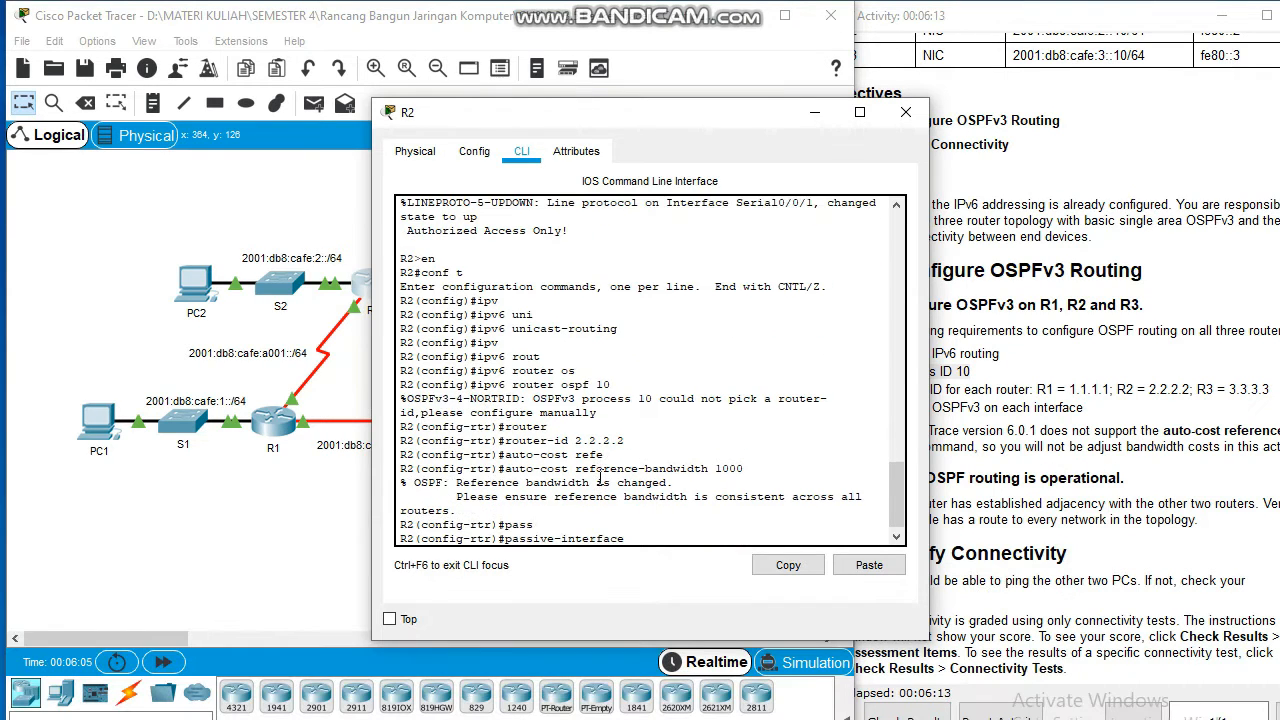
key(Tab)
text(g0/)
key(Return)
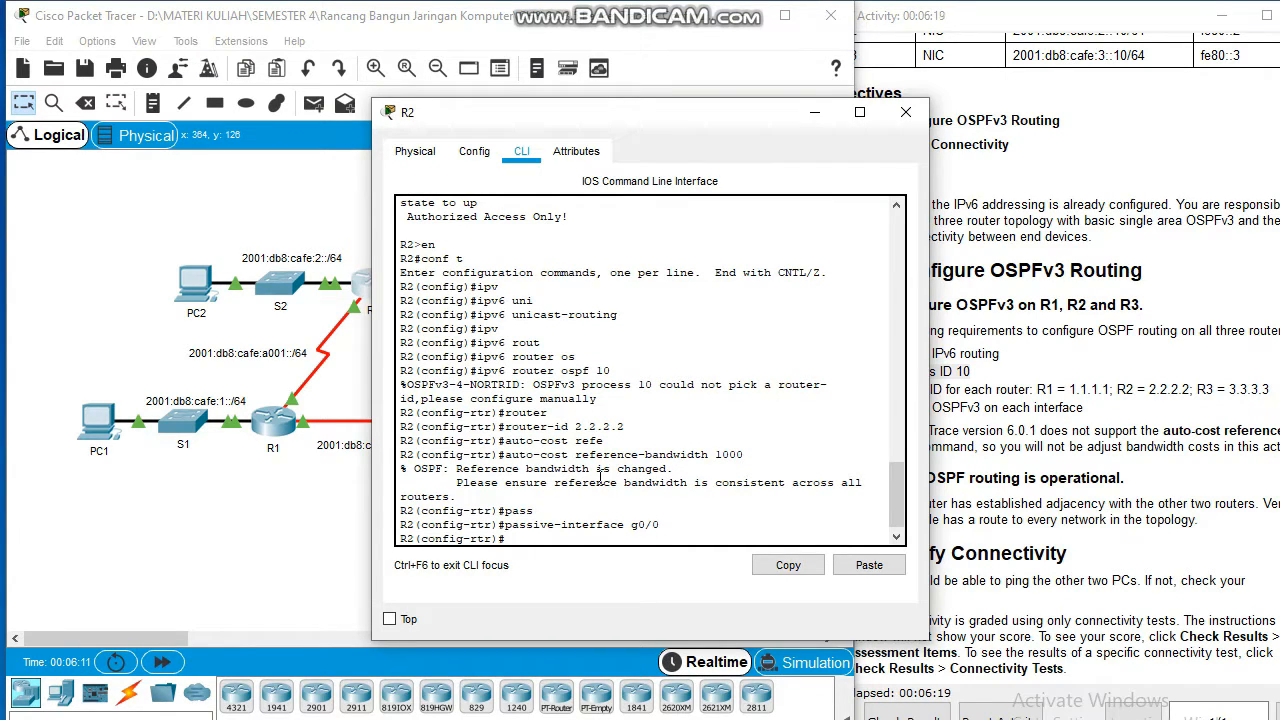
text(end)
key(Return)
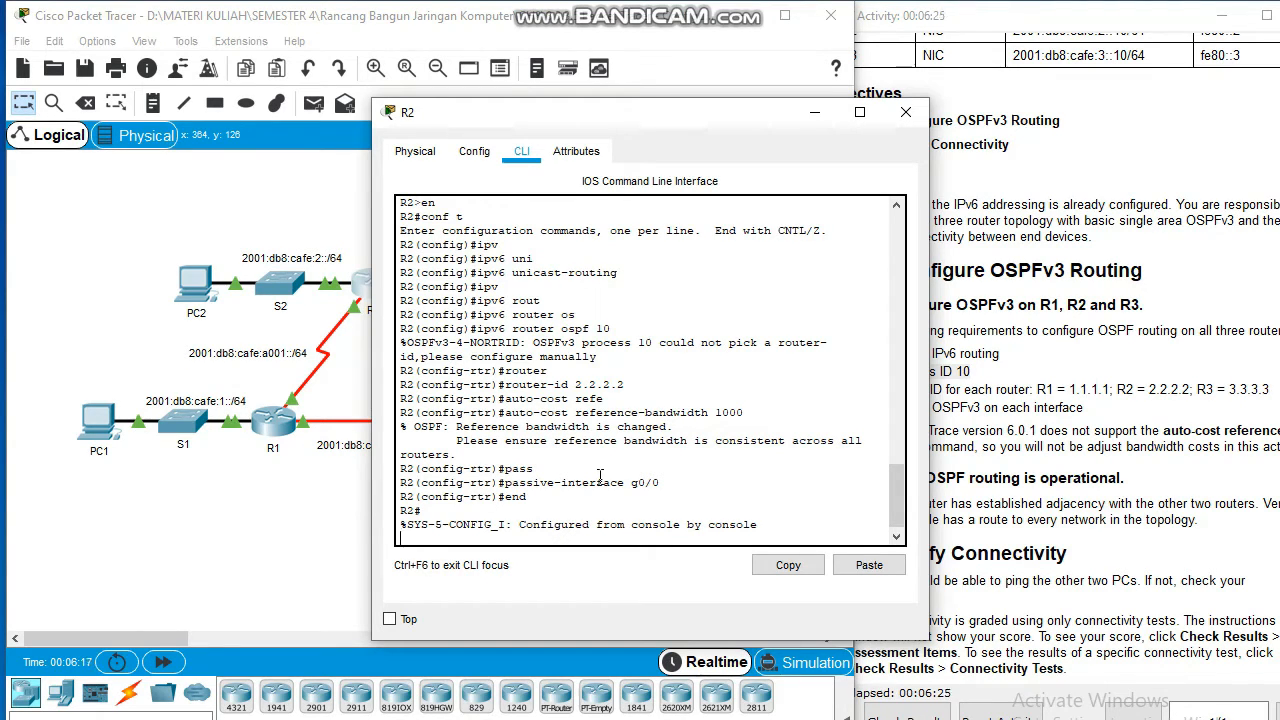
Reset all OSPFv3 processes on R2 with clear ipv6 ospf process, answering yes to the confirmation
key(Return)
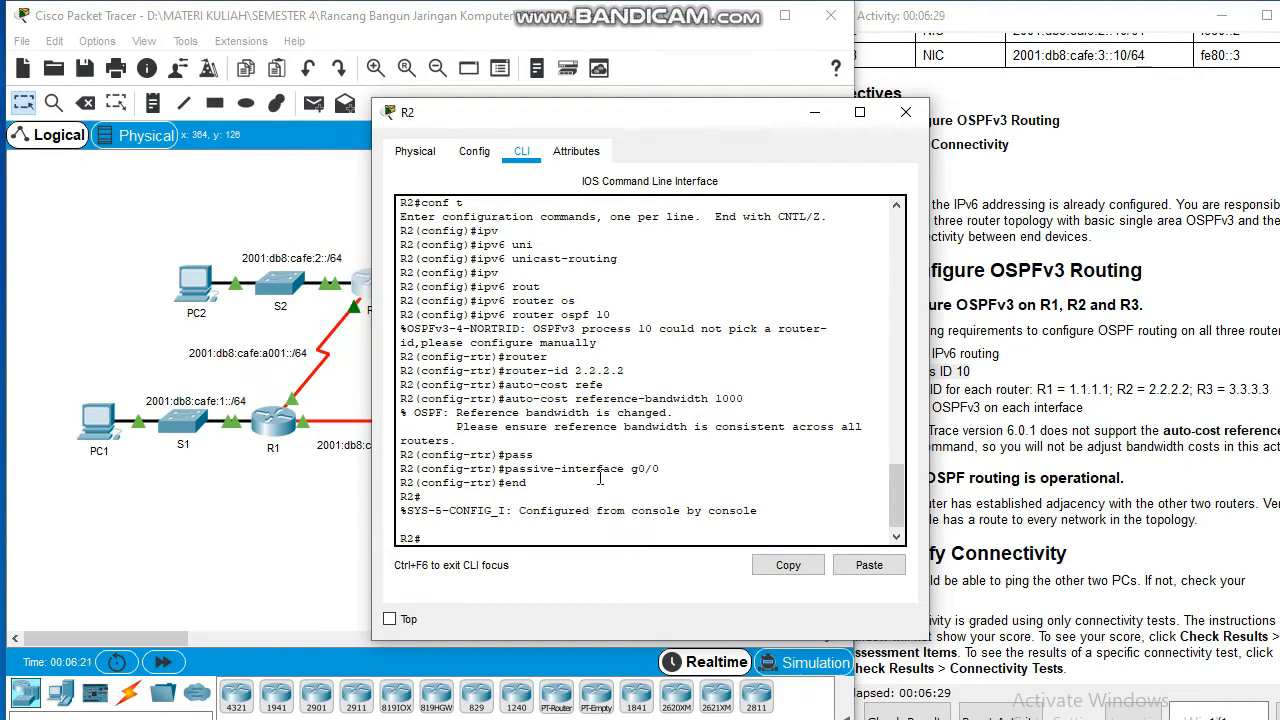
text(cel)
key(BackSpace)
text(lear ipv)
key(Tab)
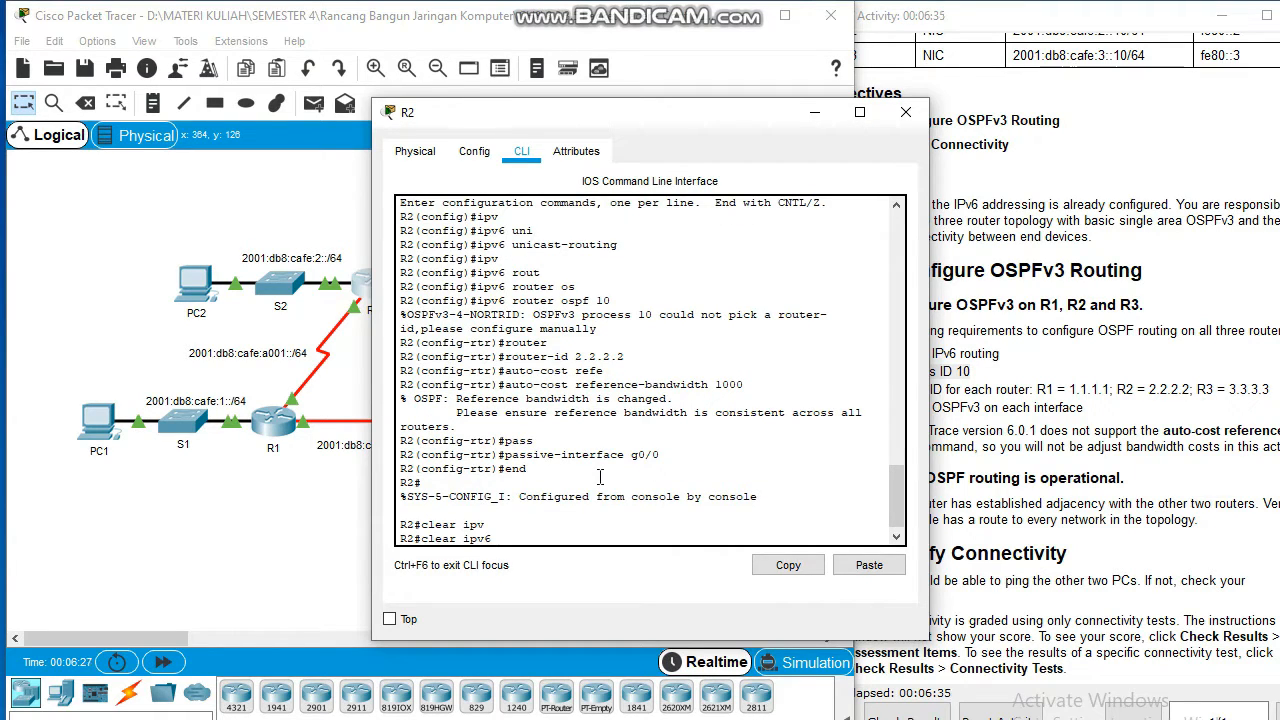
text(os)
key(Tab)
text(pr)
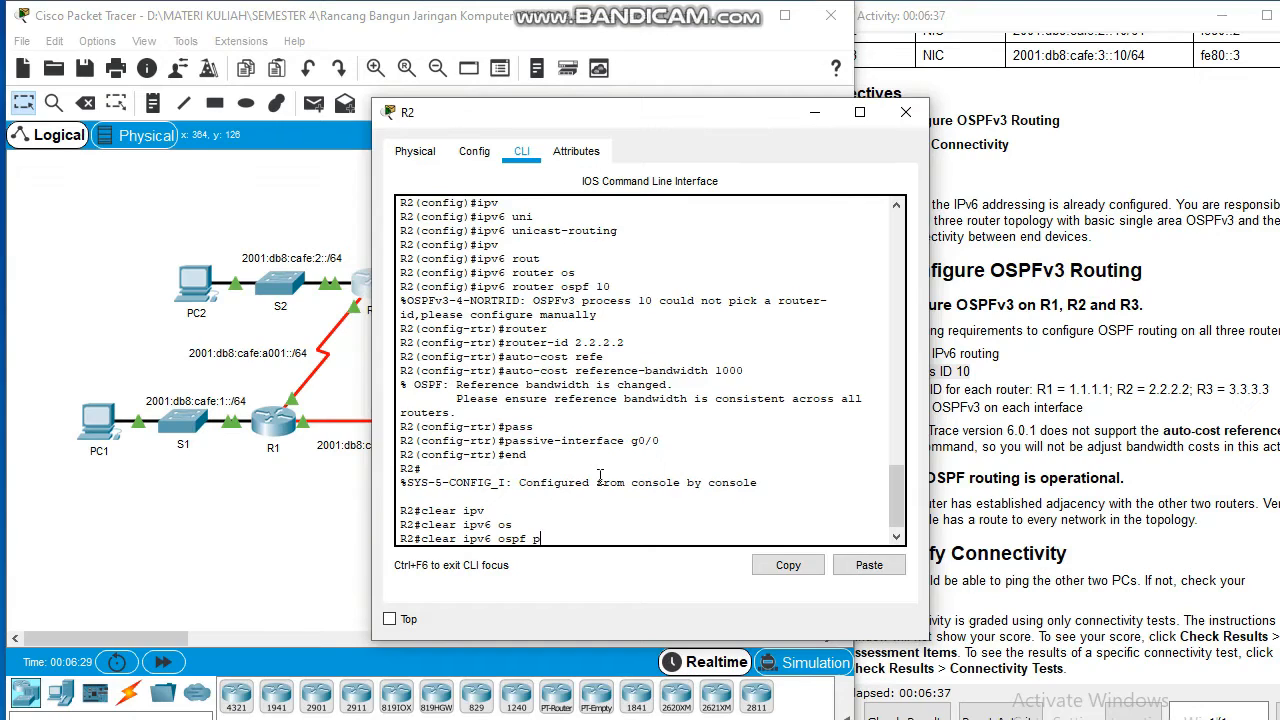
key(Tab)
key(Return)
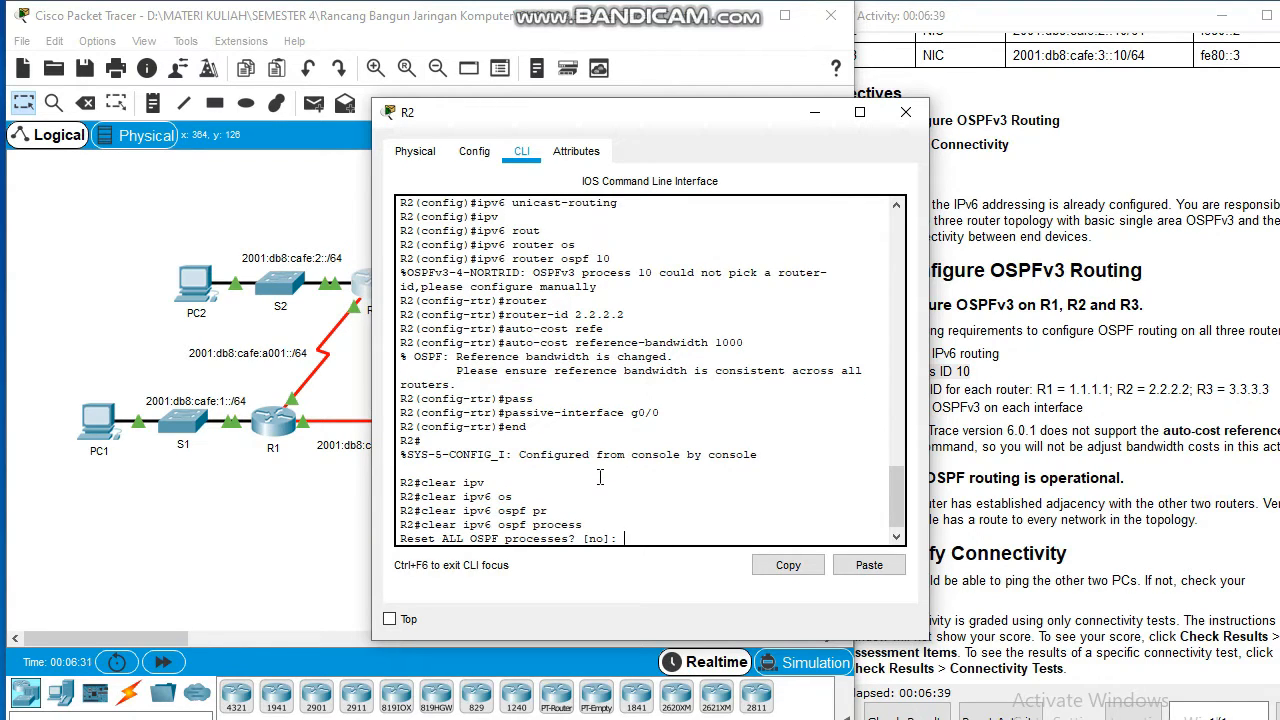
text(y)
key(Return)
key(Return)
key(Return)
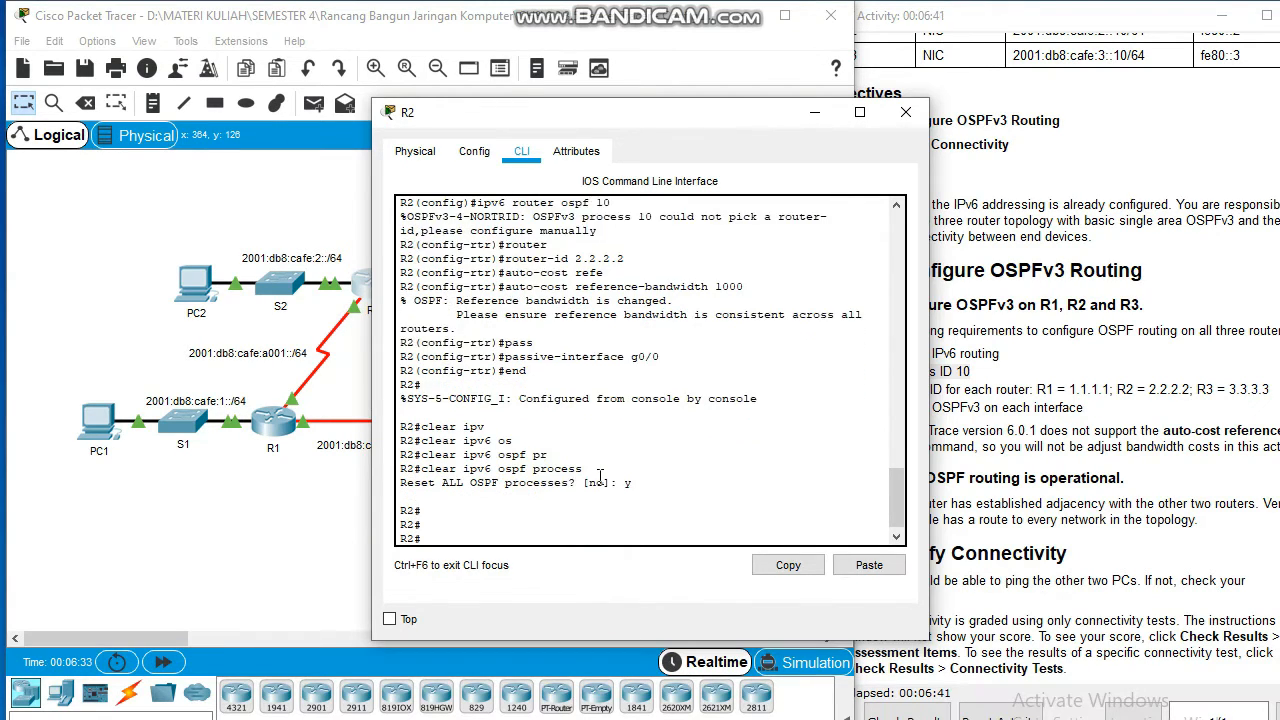
Enter global configuration mode on R2 and enable OSPFv3 process 10 in area 0 on interface g0/0
text(conf t)
key(Return)
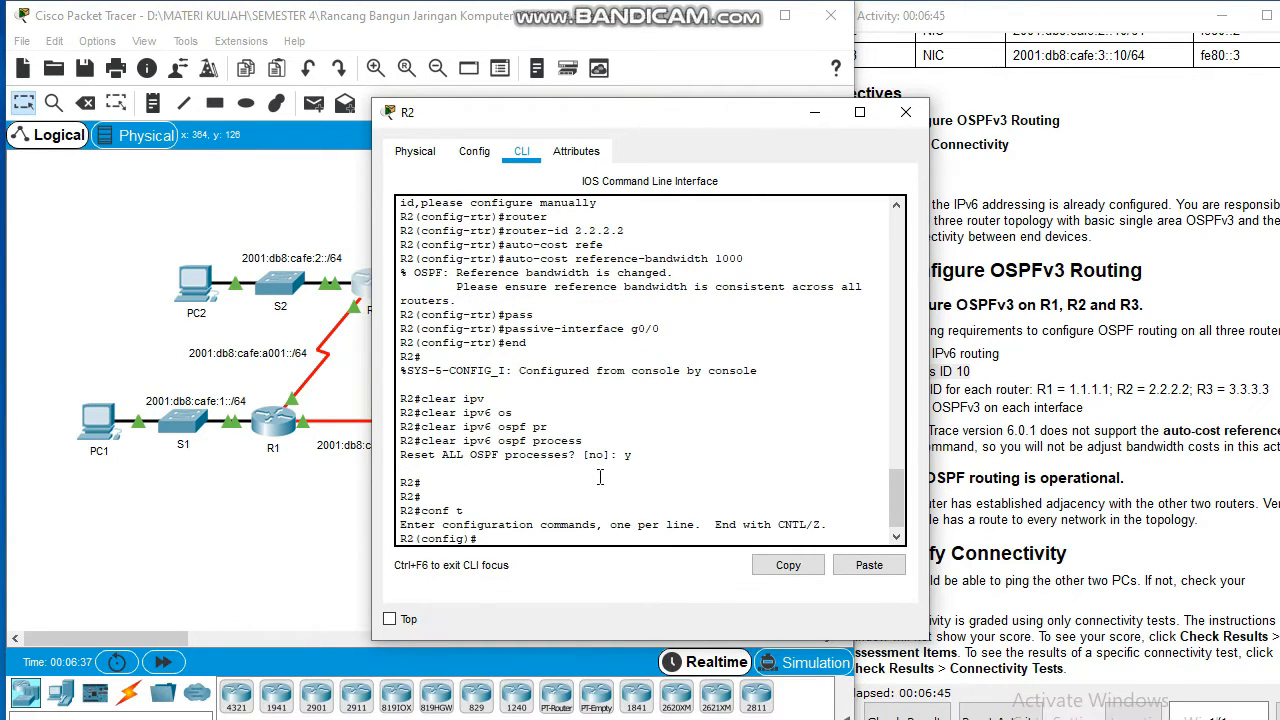
text(inter)
key(Tab)
text(g)
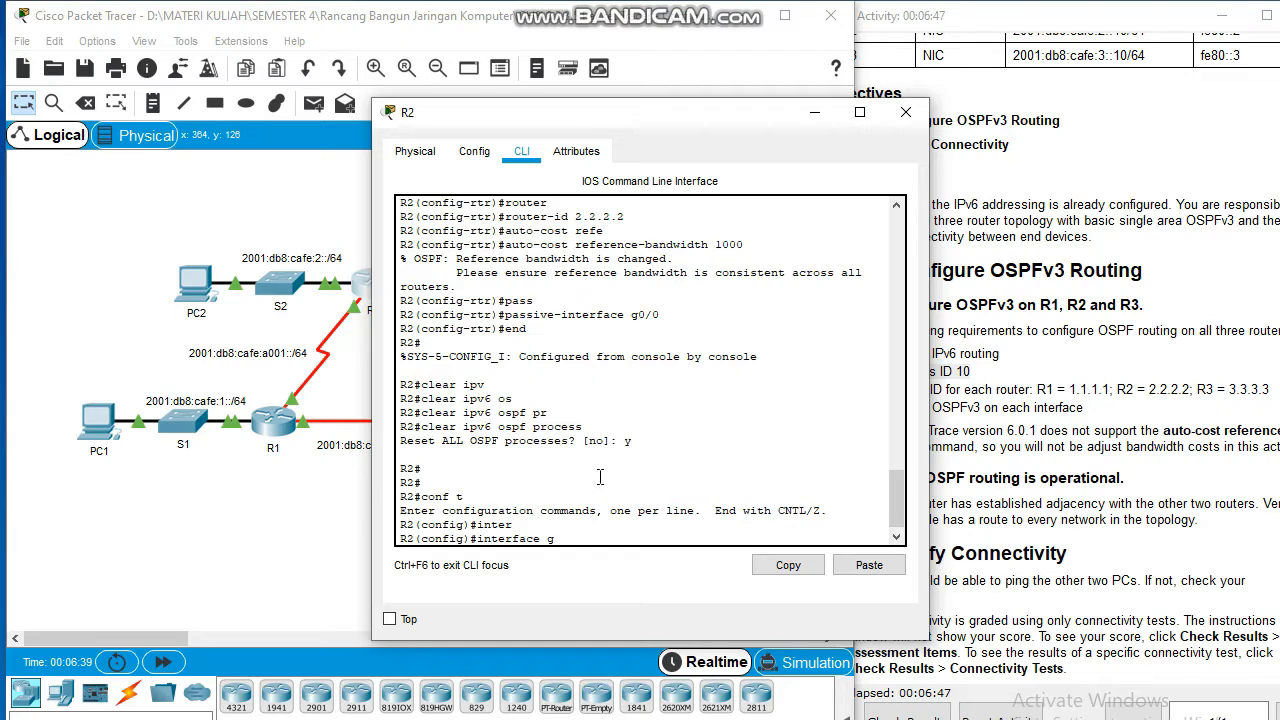
text(0/0)
key(Return)
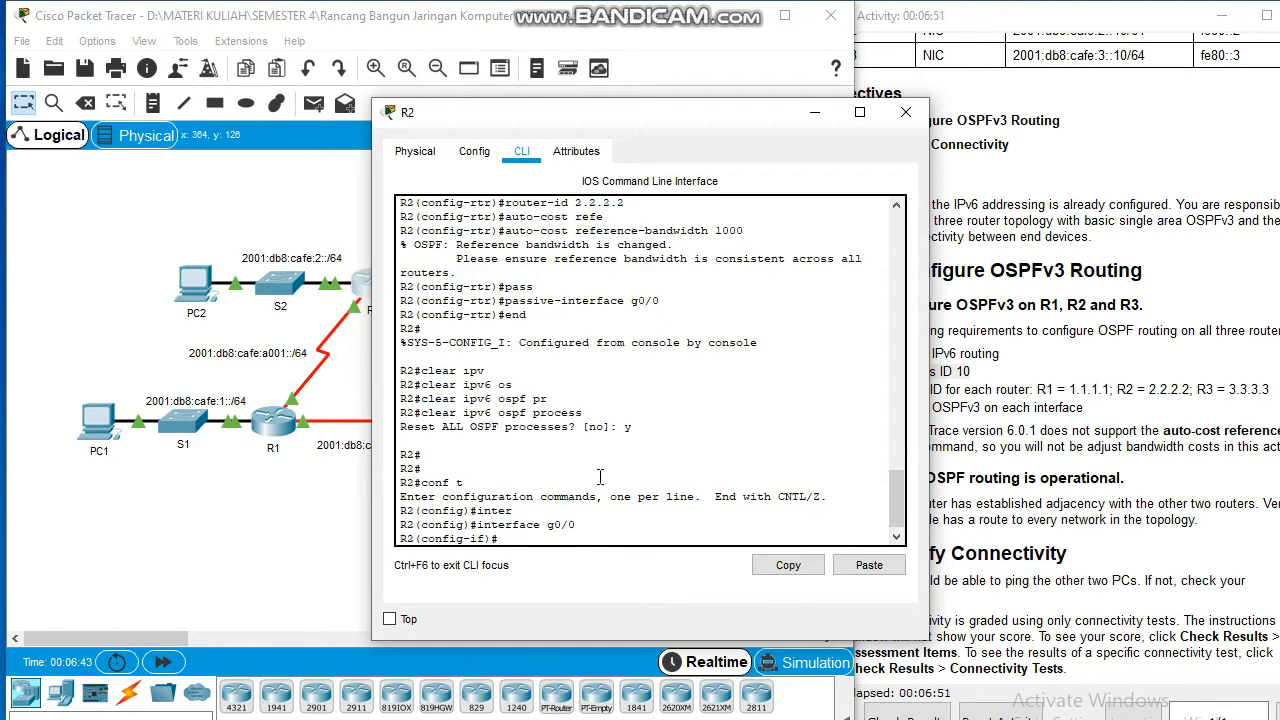
text(ipv6 os)
key(Tab)
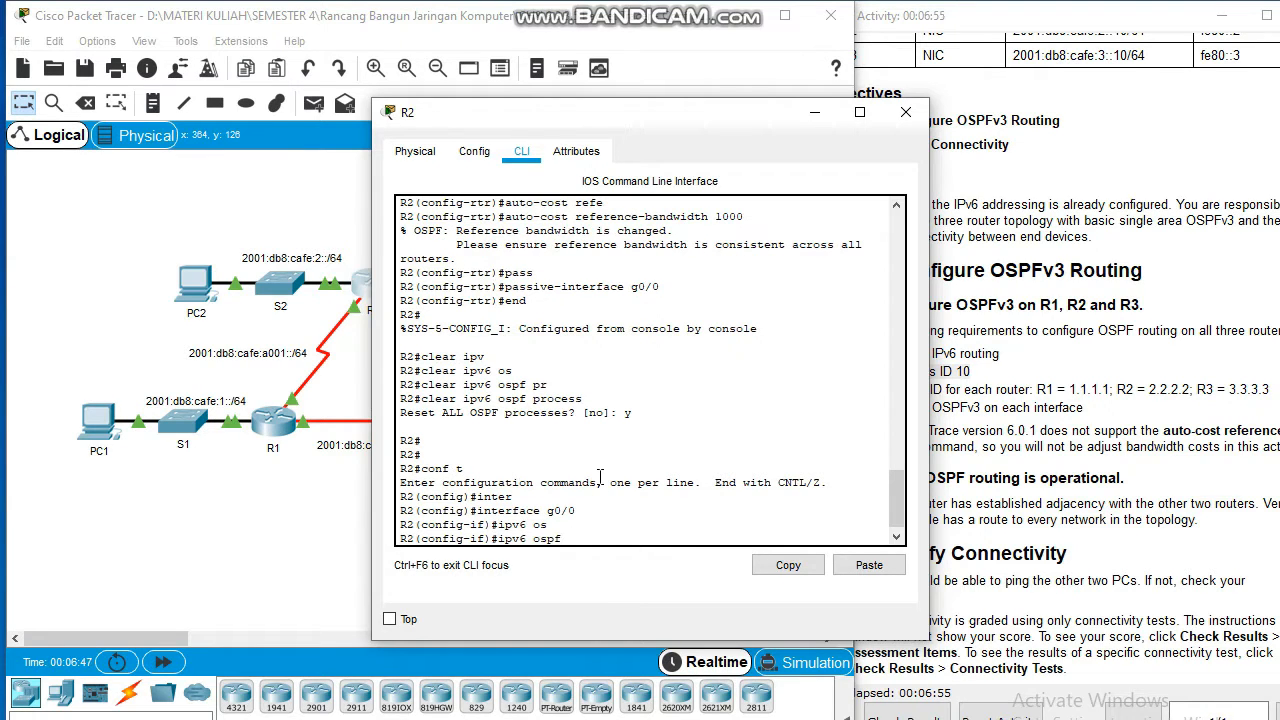
text(10 area 0)
key(Return)
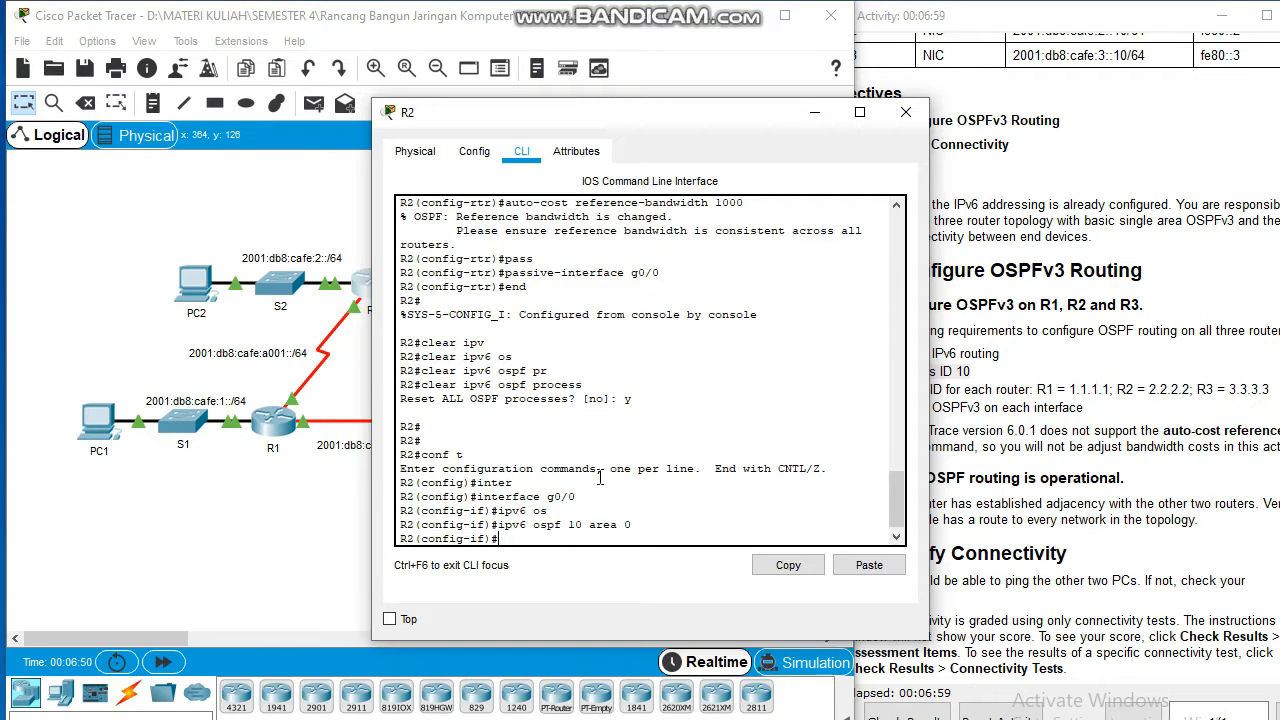
Enable OSPFv3 process 10 in area 0 on R2's interface serial 0/0/0
key(Up)
key(Down)
text(interface serial 0/0/0)
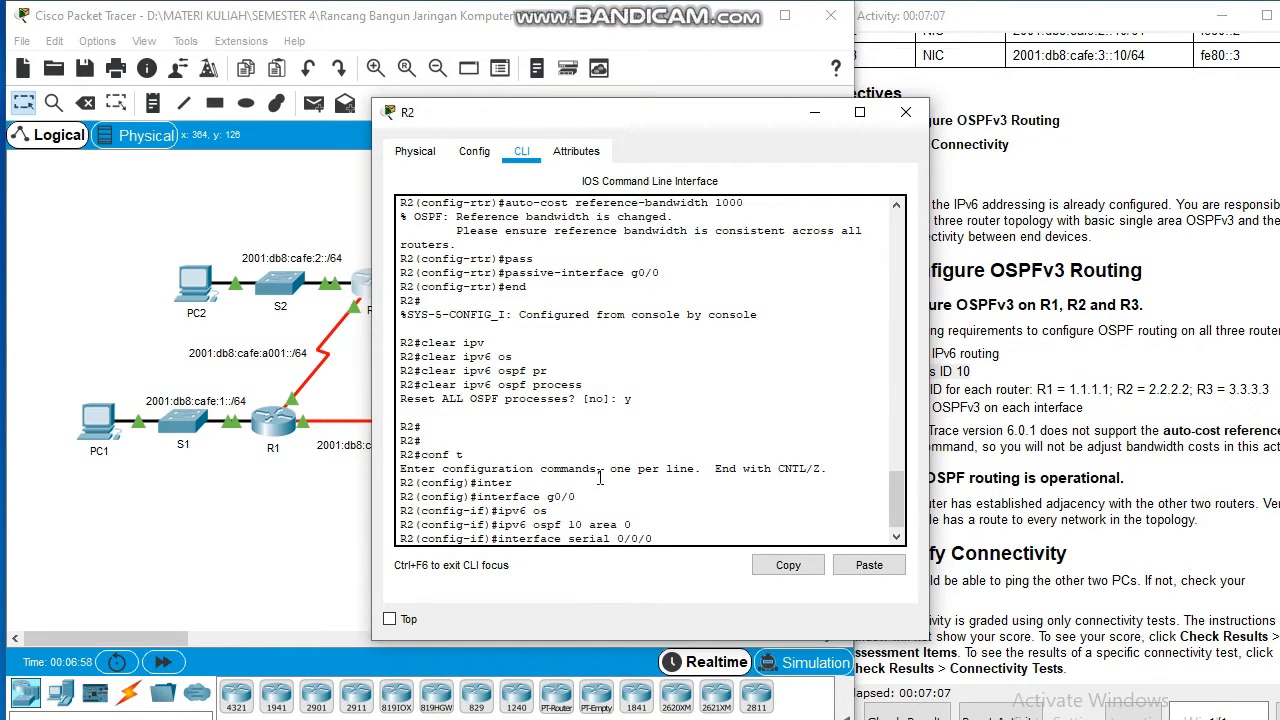
key(Return)
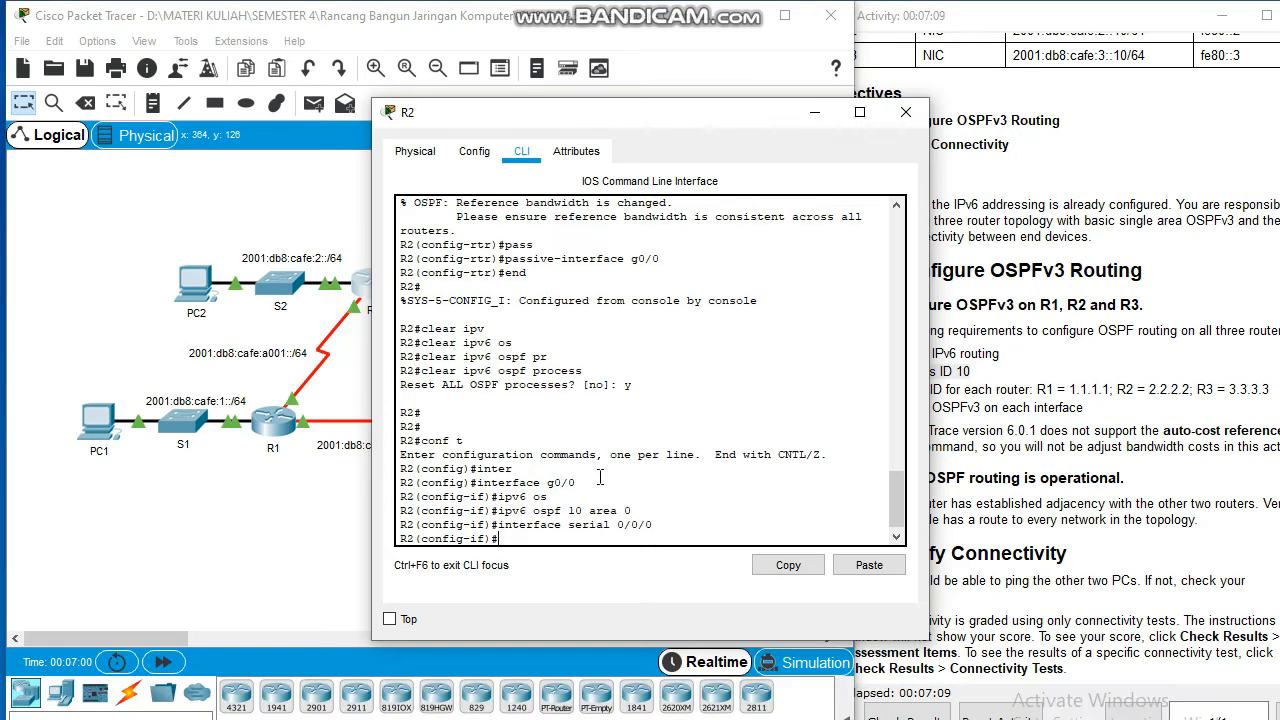
text(ipv6 os)
key(Return)
text(ipv6 ospf 1)
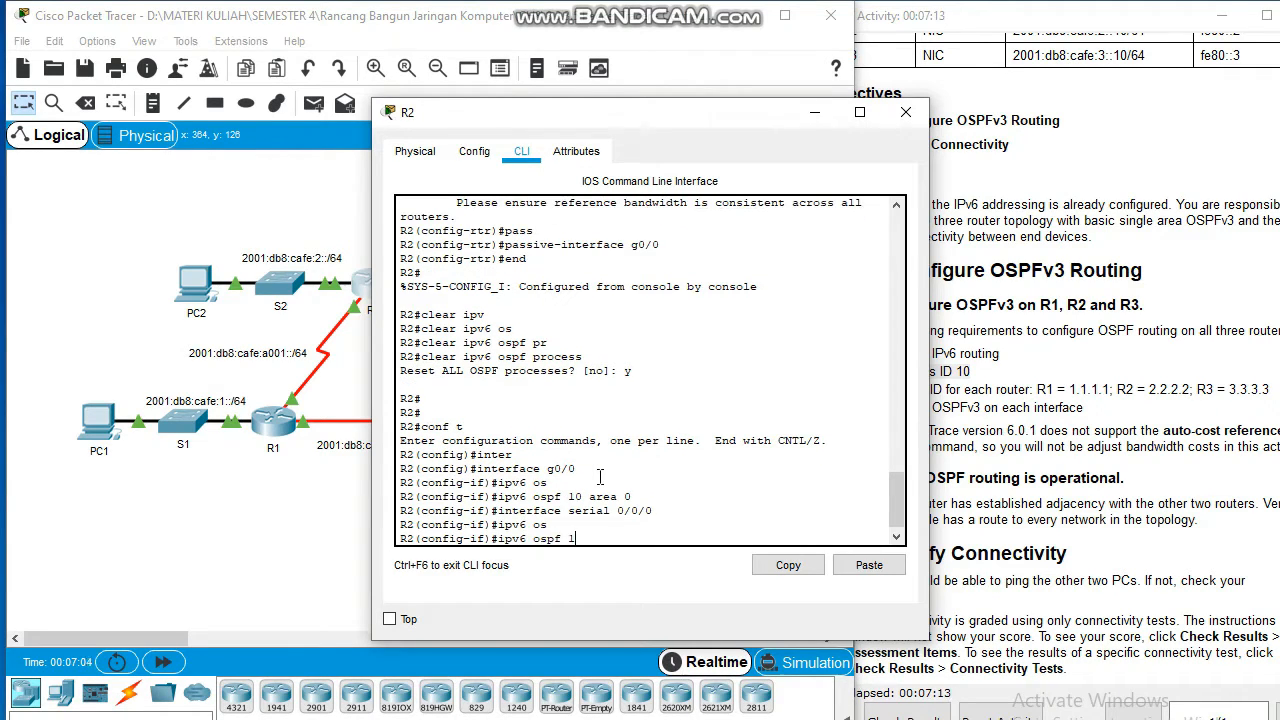
text(0 area 0)
key(Return)
key(Return)
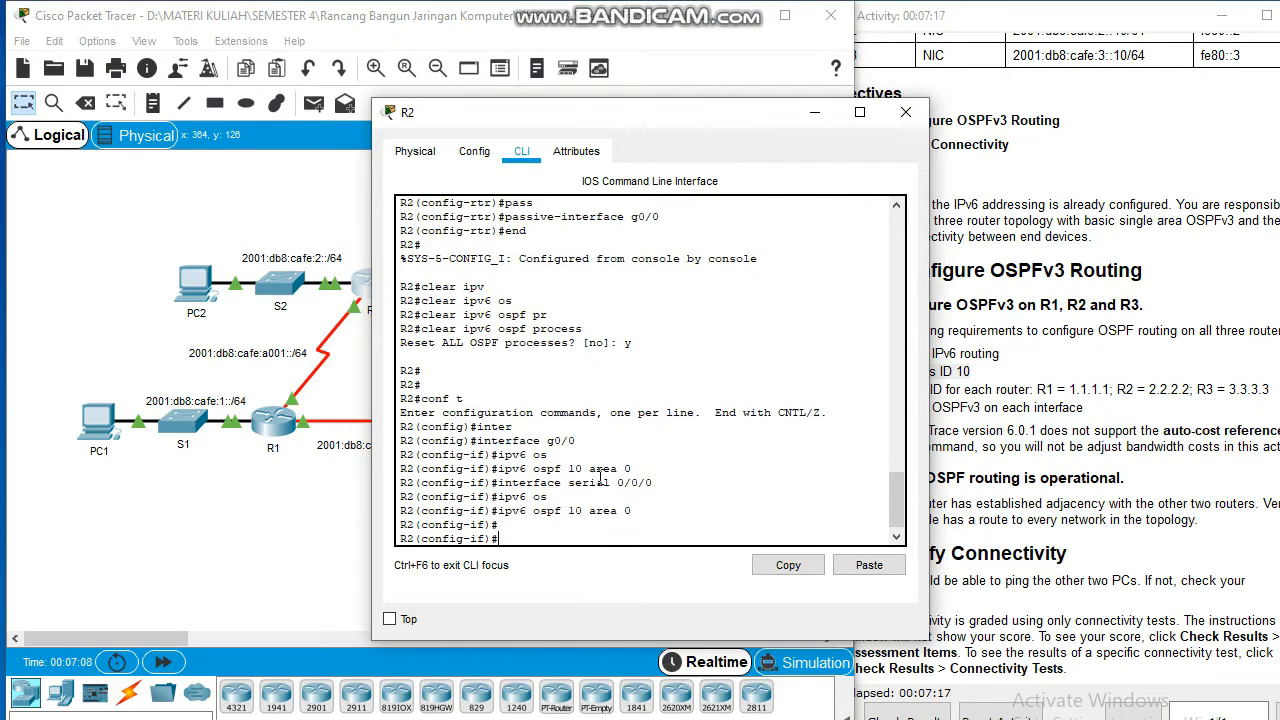
text(inter)
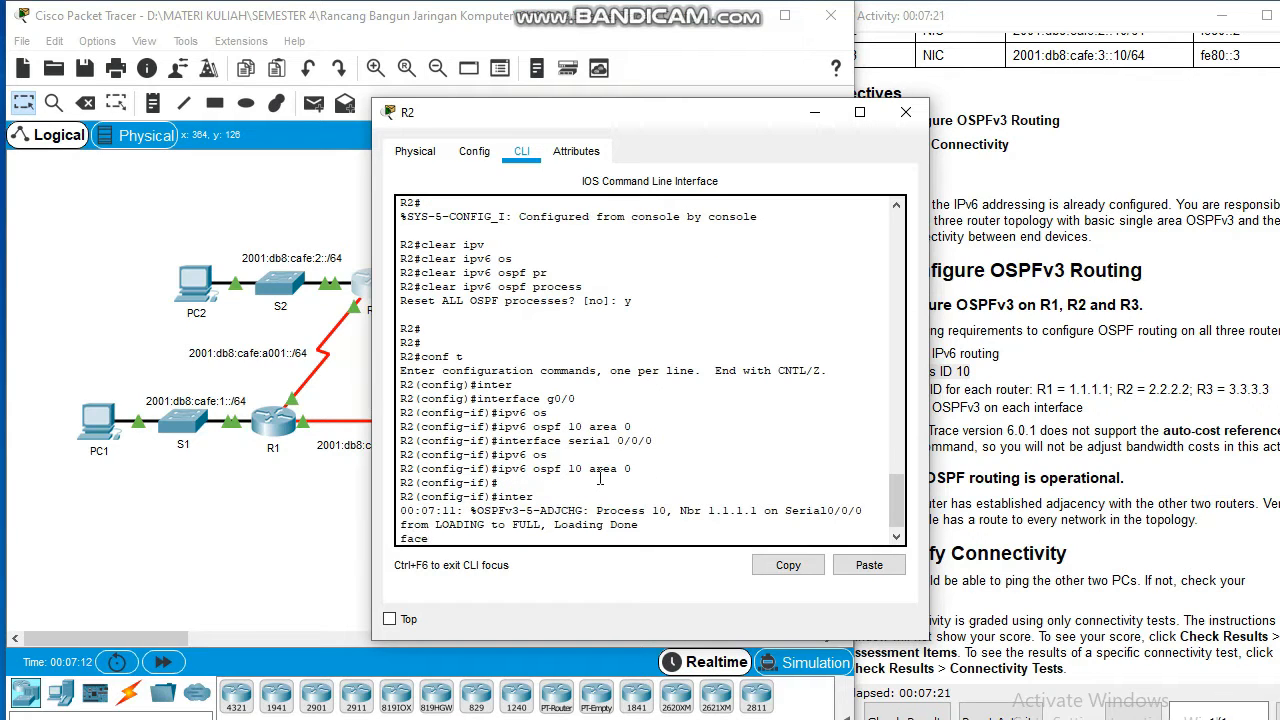
text(f)
key(BackSpace)
key(BackSpace)
key(BackSpace)
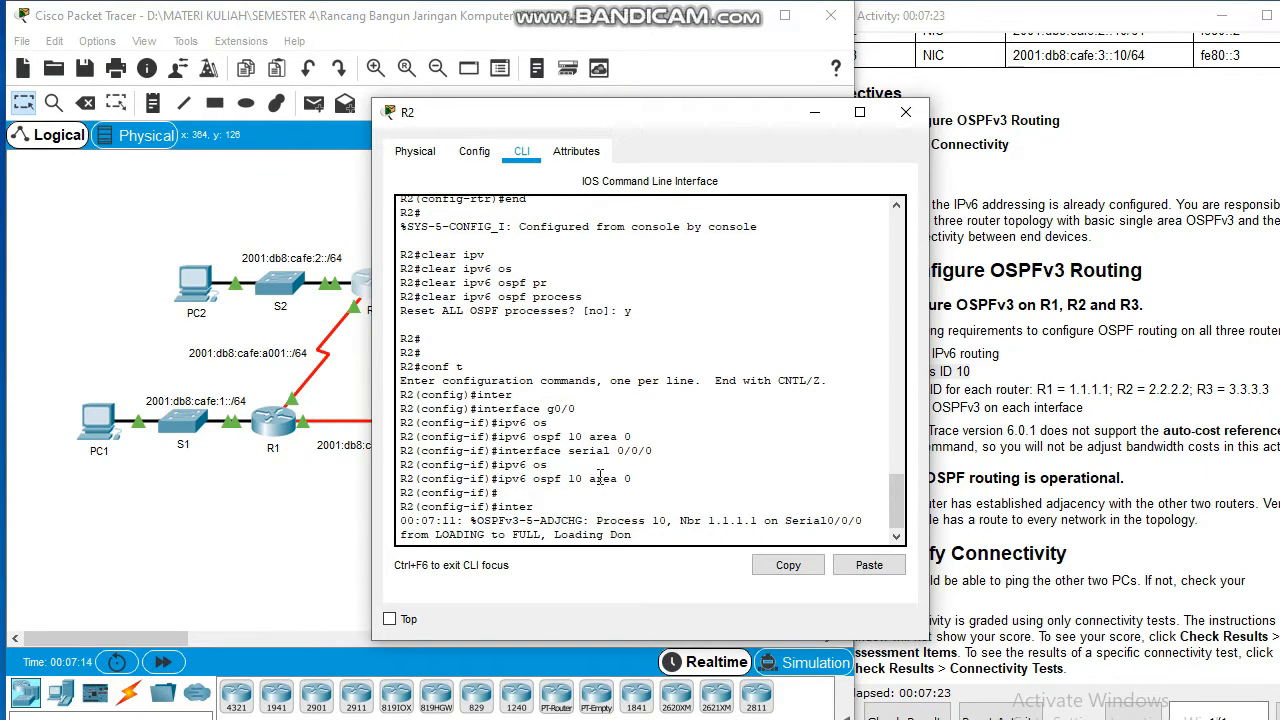
key(Return)
key(Return)
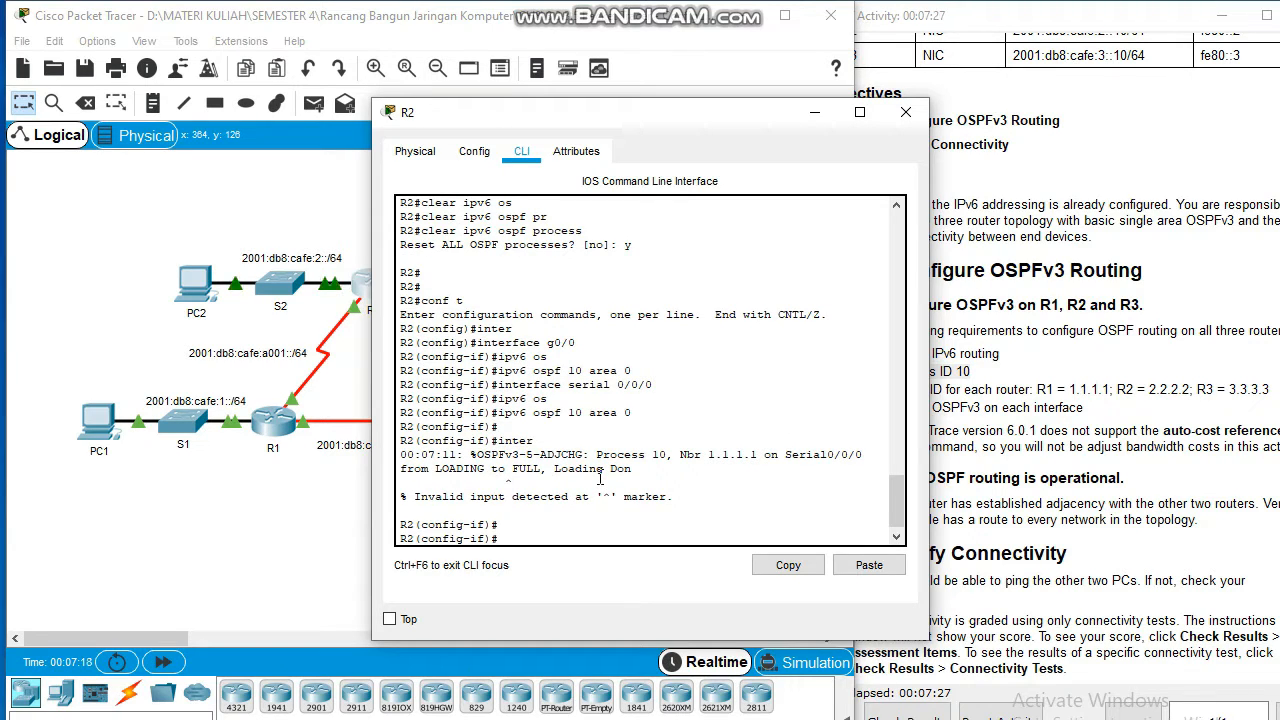
Enable OSPFv3 process 10 in area 0 on R2's interface serial 0/0/1
text(inter)
key(Tab)
text(fa)
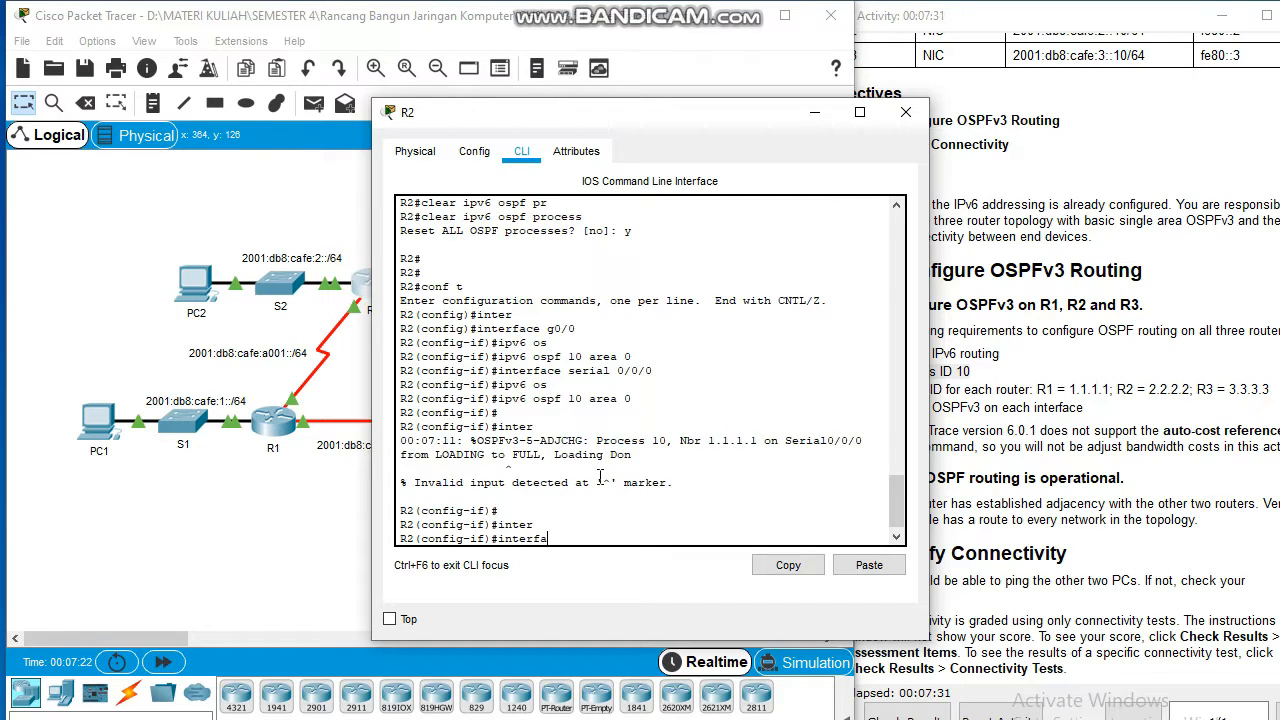
text(ce serial 0/0/1)
key(Return)
text(ipv)
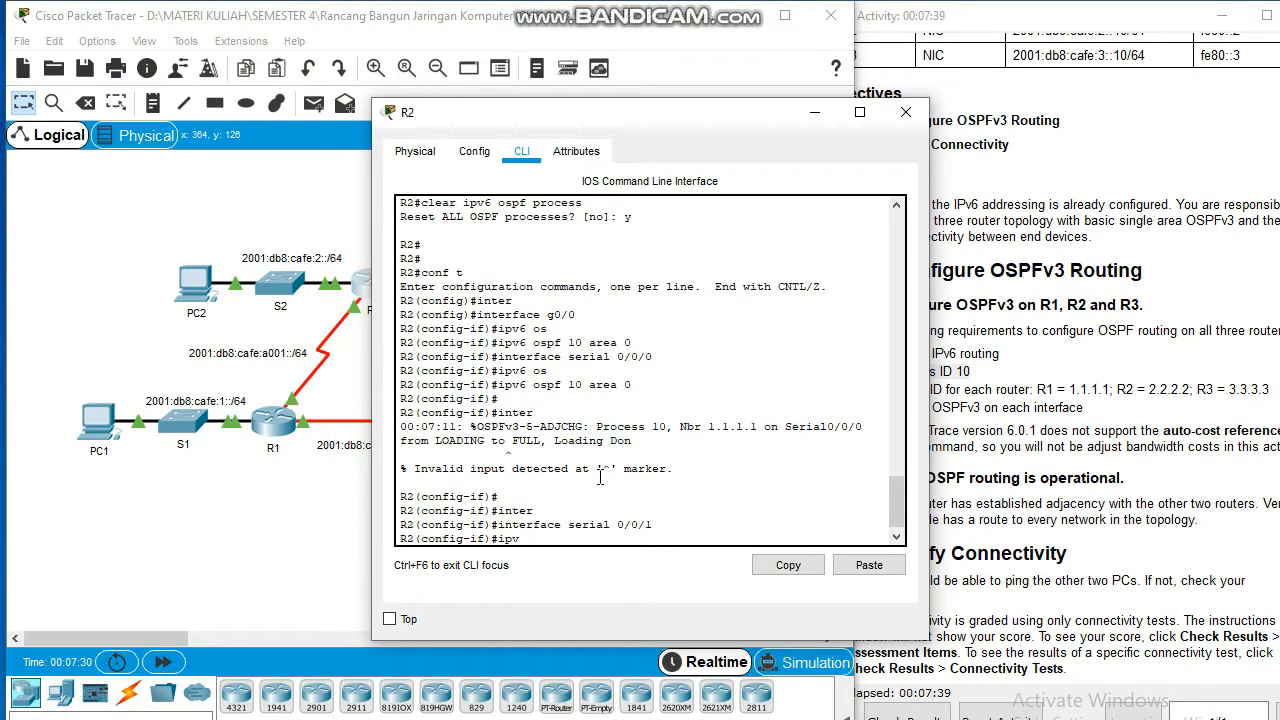
key(Tab)
text(os)
key(Tab)
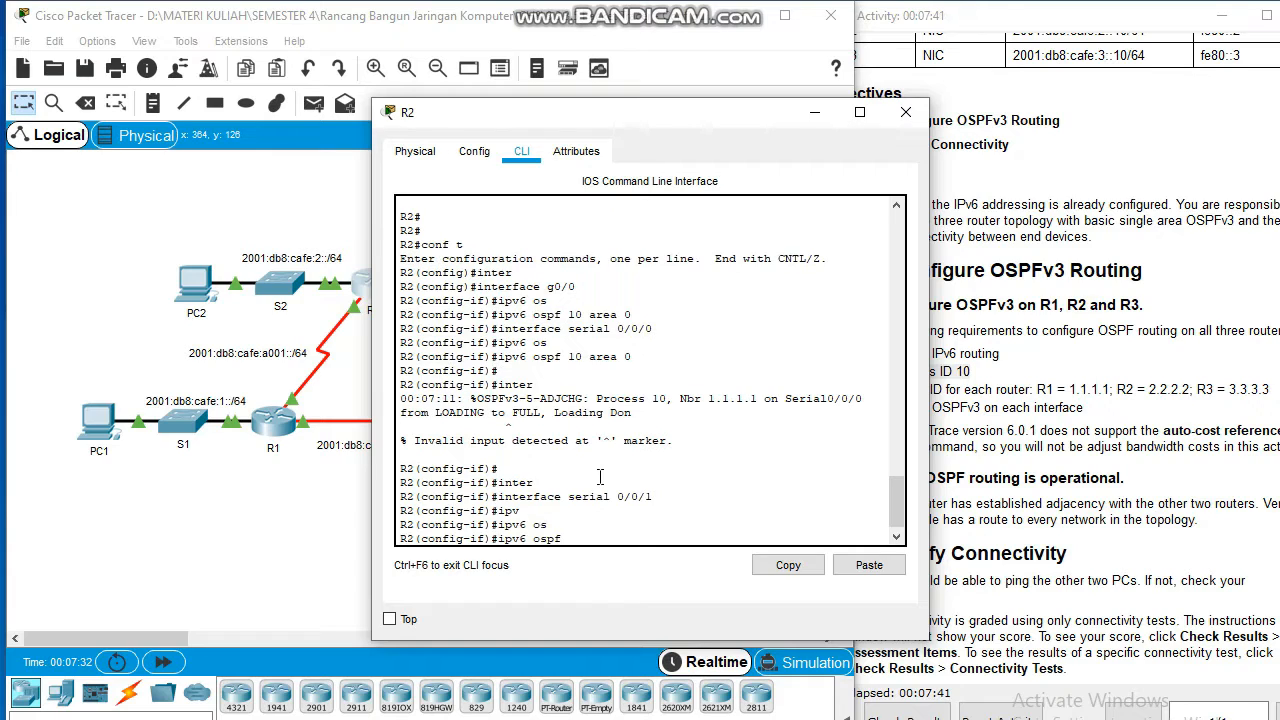
text(10 area 0)
key(Return)
key(Return)
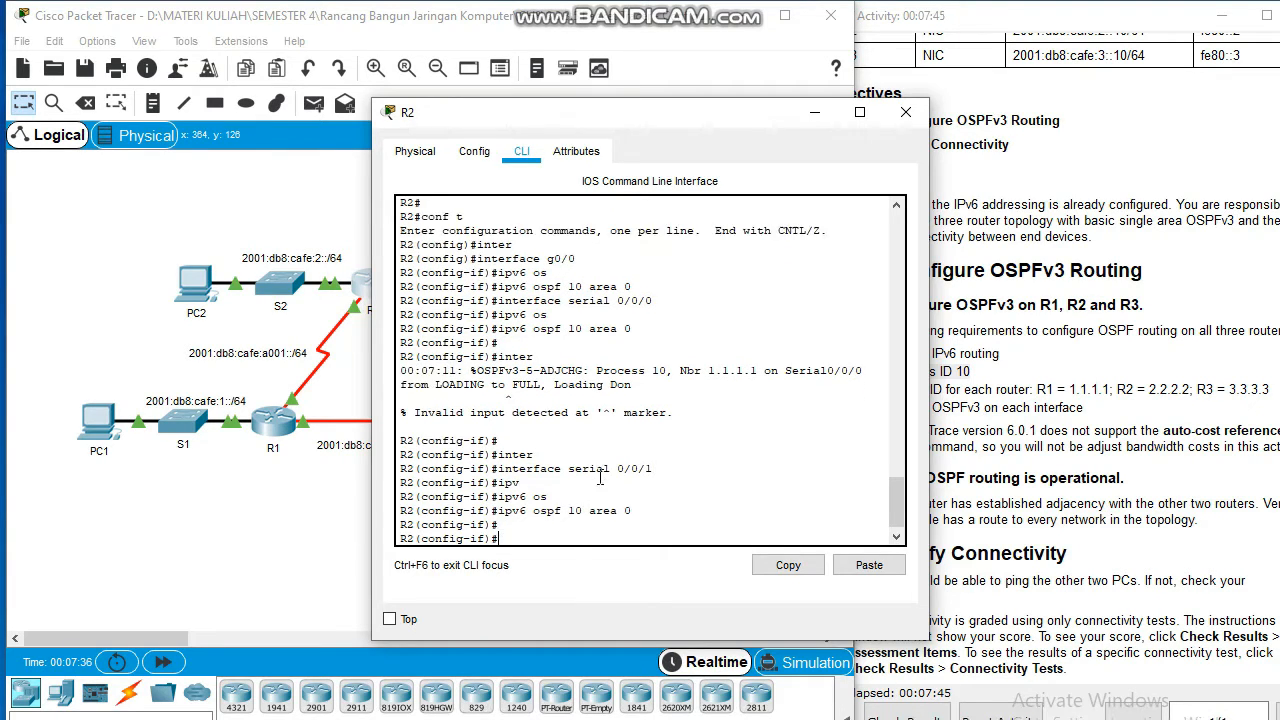
Return R2 to privileged EXEC mode and close its device window
text(end)
key(Return)
key(Return)
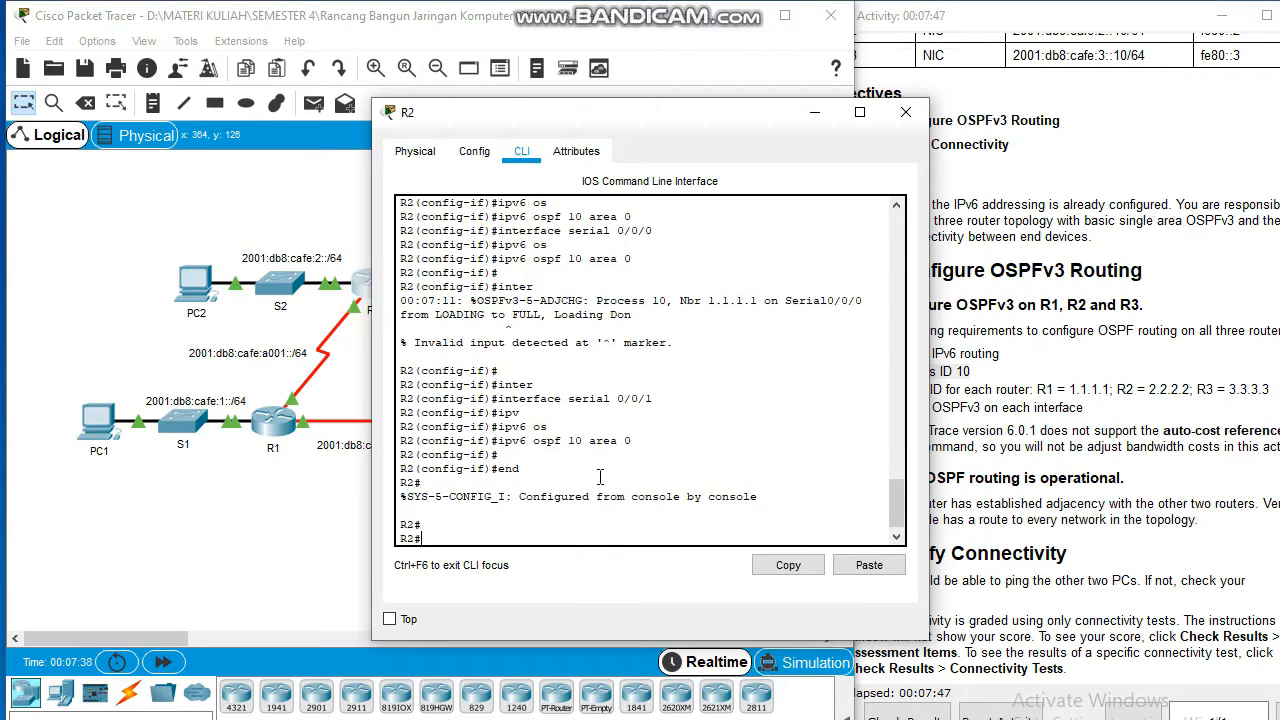
click(906, 112)
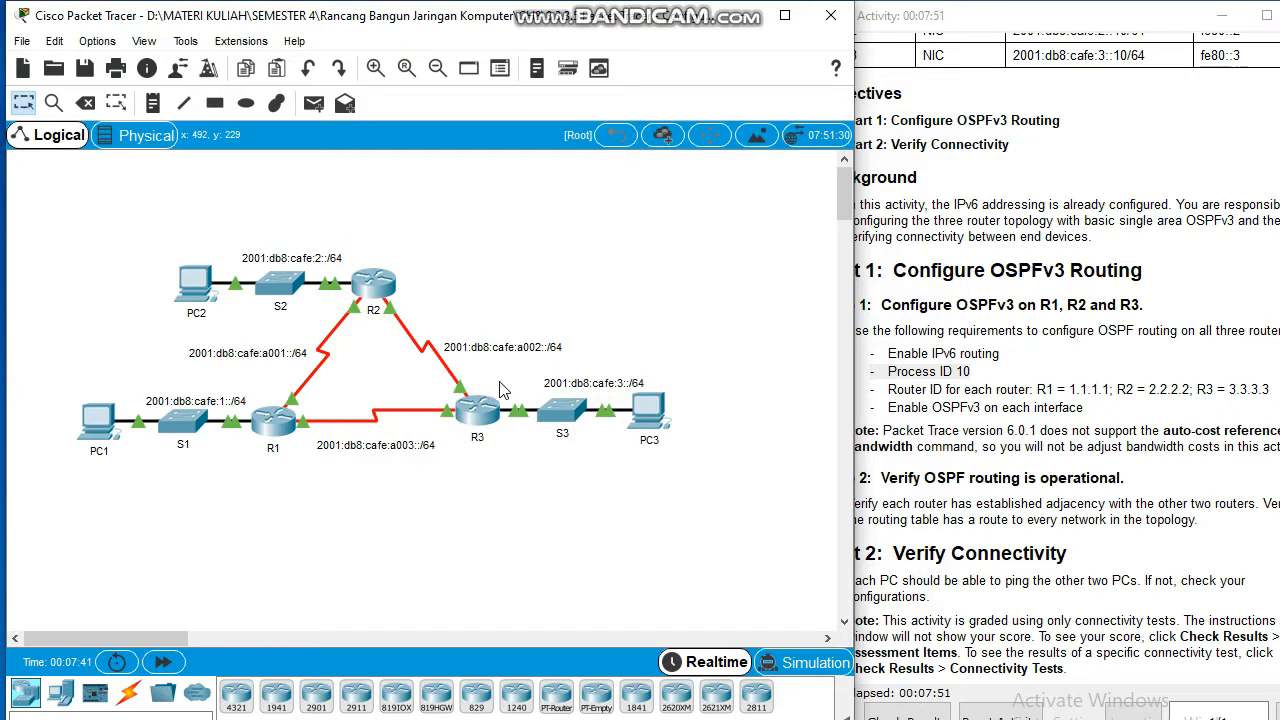
Open R3's command line and enter global configuration mode
click(480, 430)
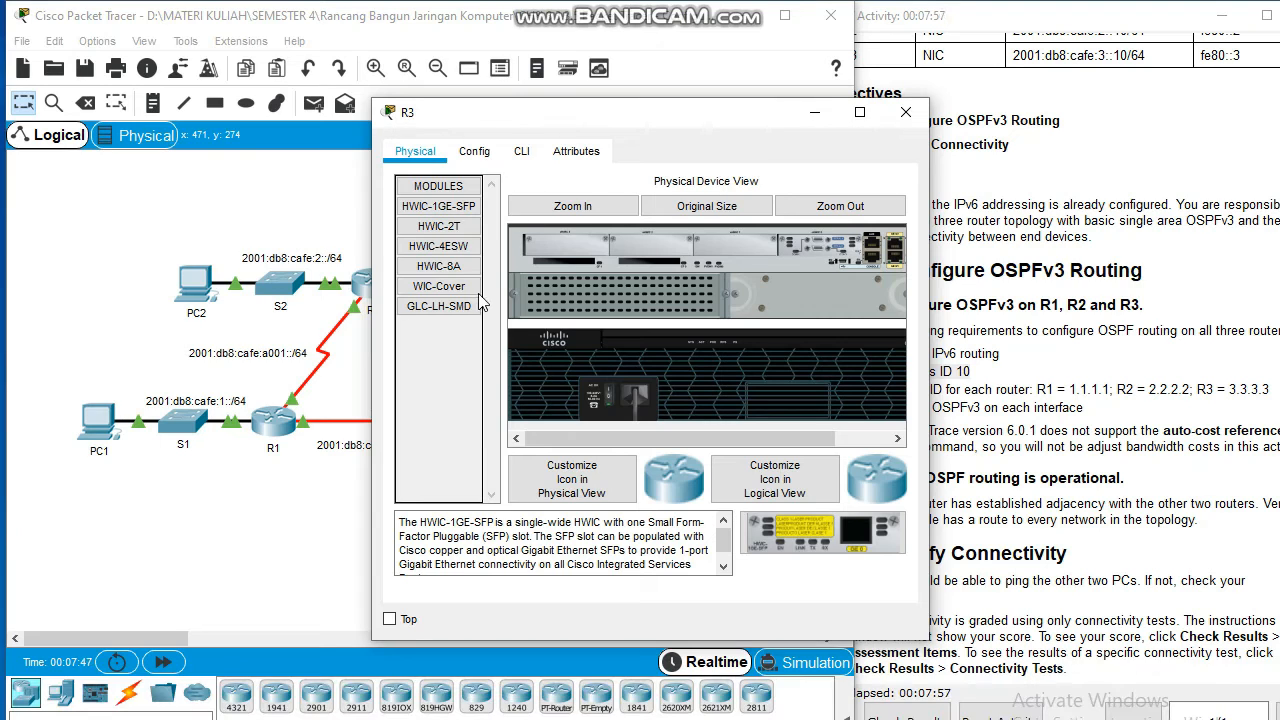
click(521, 152)
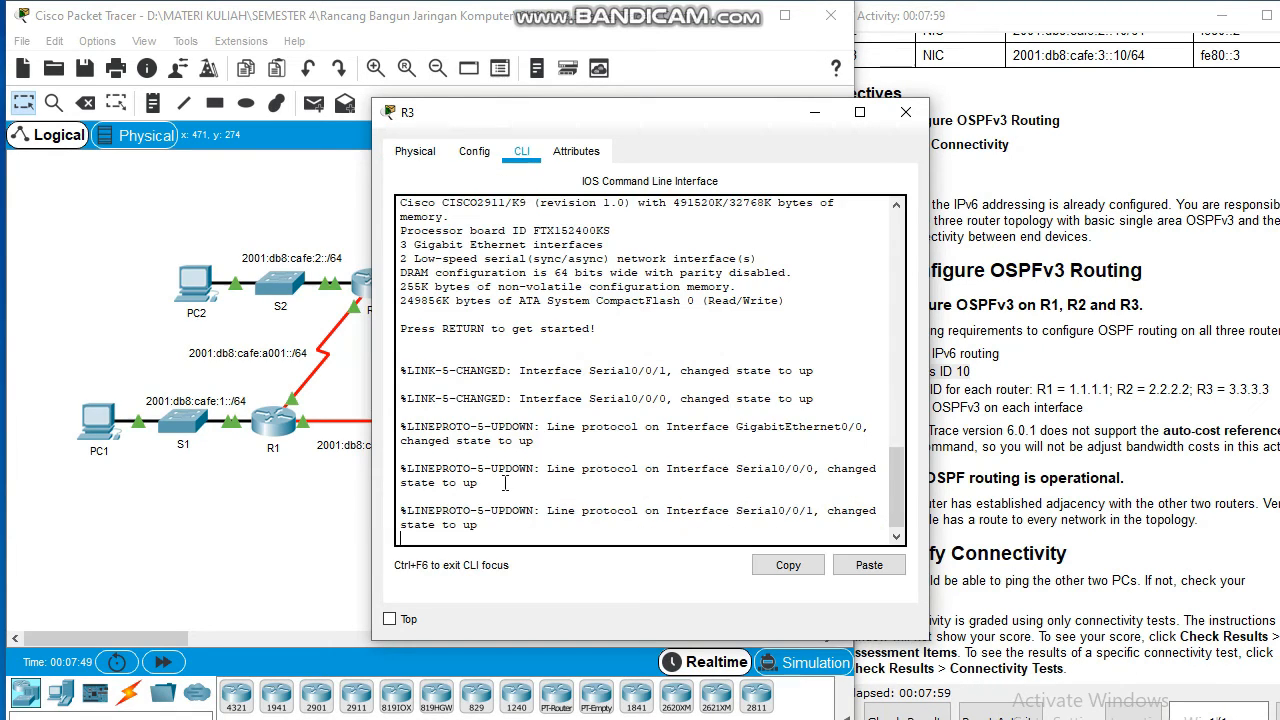
key(Return)
key(Return)
text(en)
key(Return)
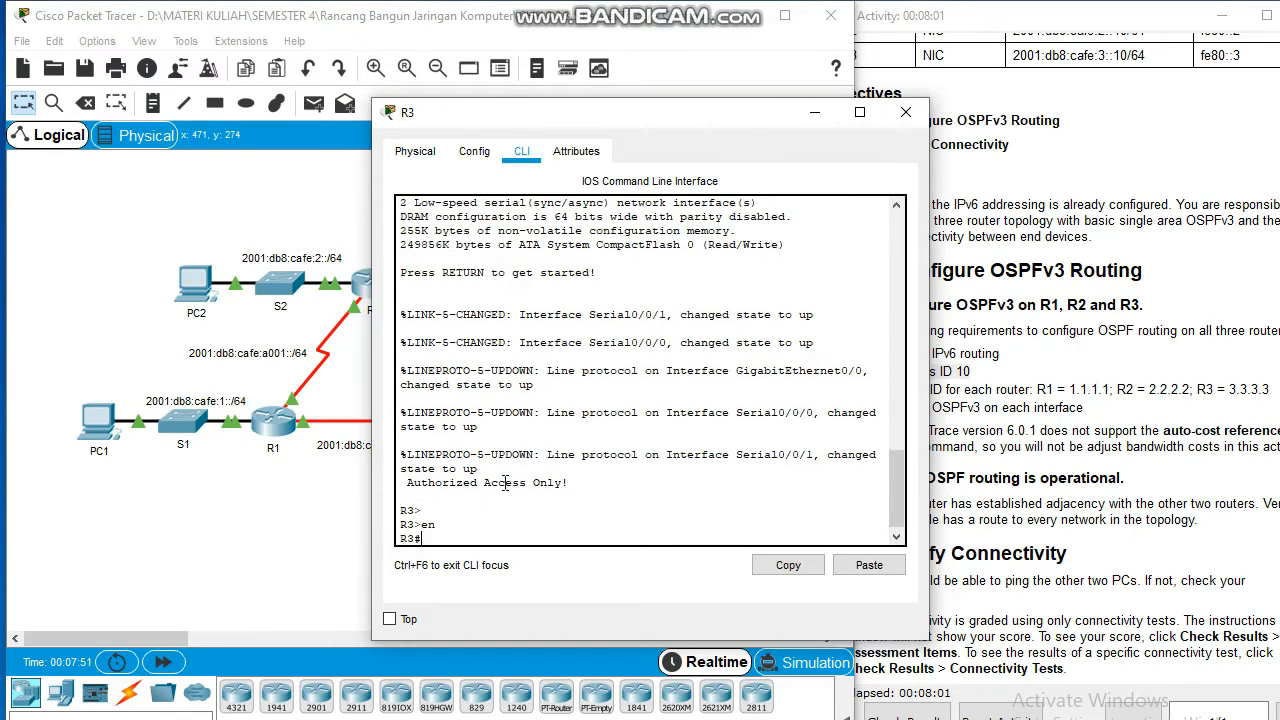
text(conf t)
key(Return)
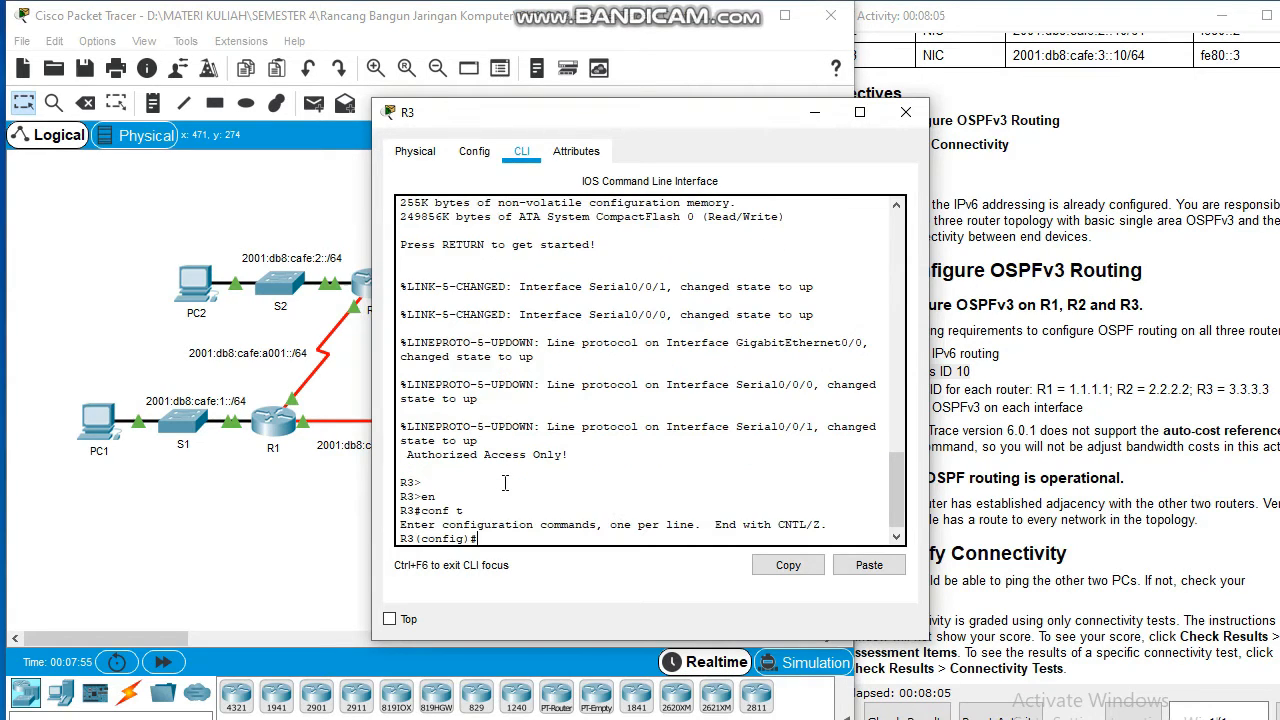
Enable IPv6 routing on R3 with ipv6 unicast-routing
text(i)
text(p)
key(Tab)
text(v)
key(Tab)
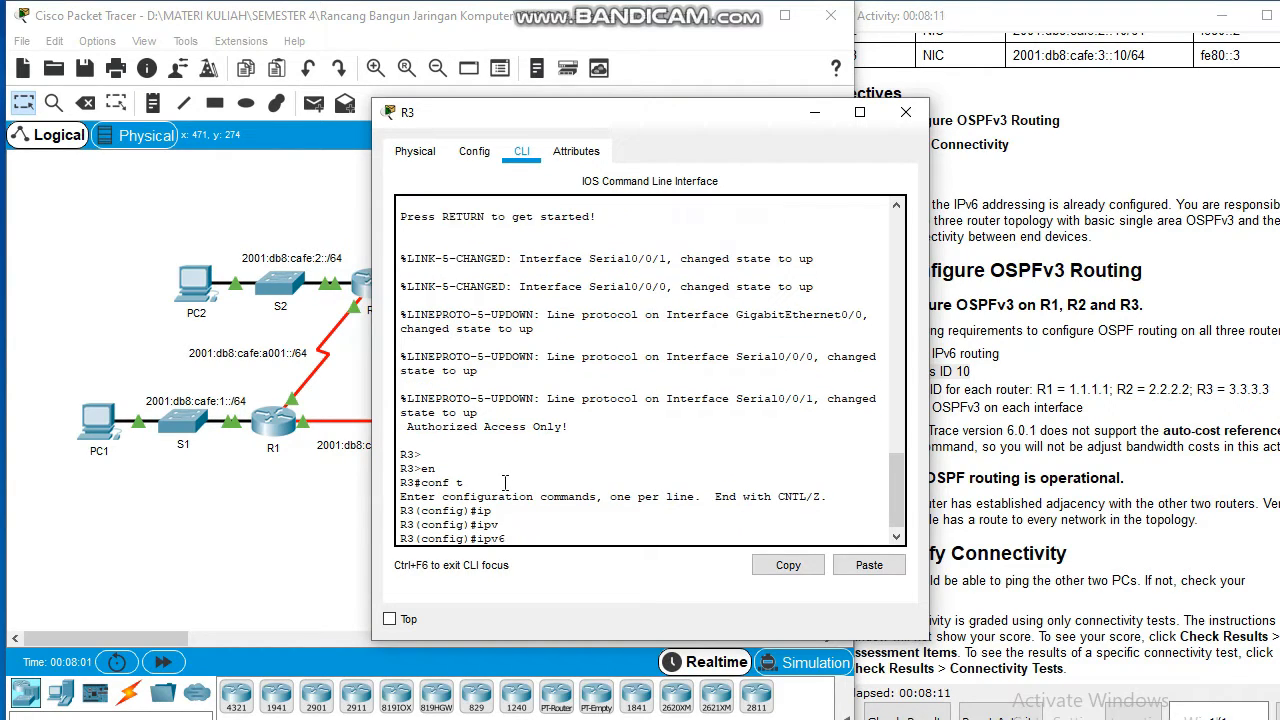
text(uni)
key(Tab)
key(Return)
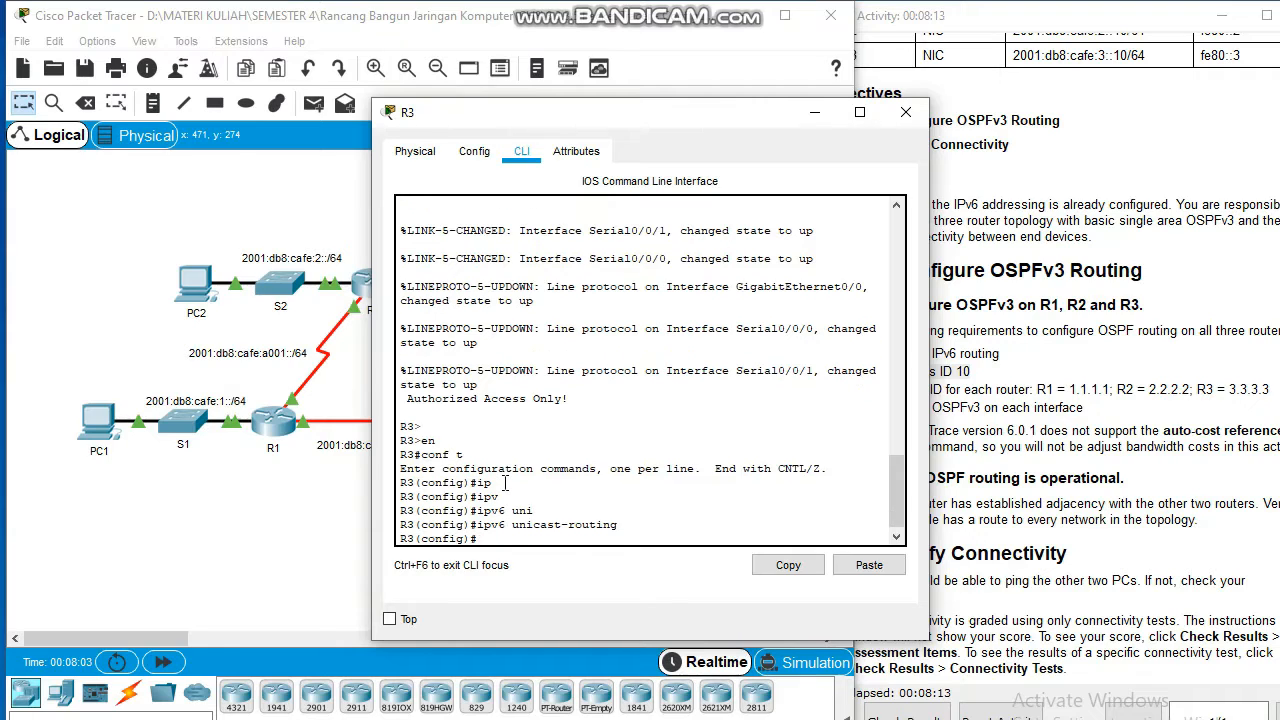
Start OSPFv3 process 10 on R3 with ipv6 router ospf 10
text(ipv6 router ospf)
key(Tab)
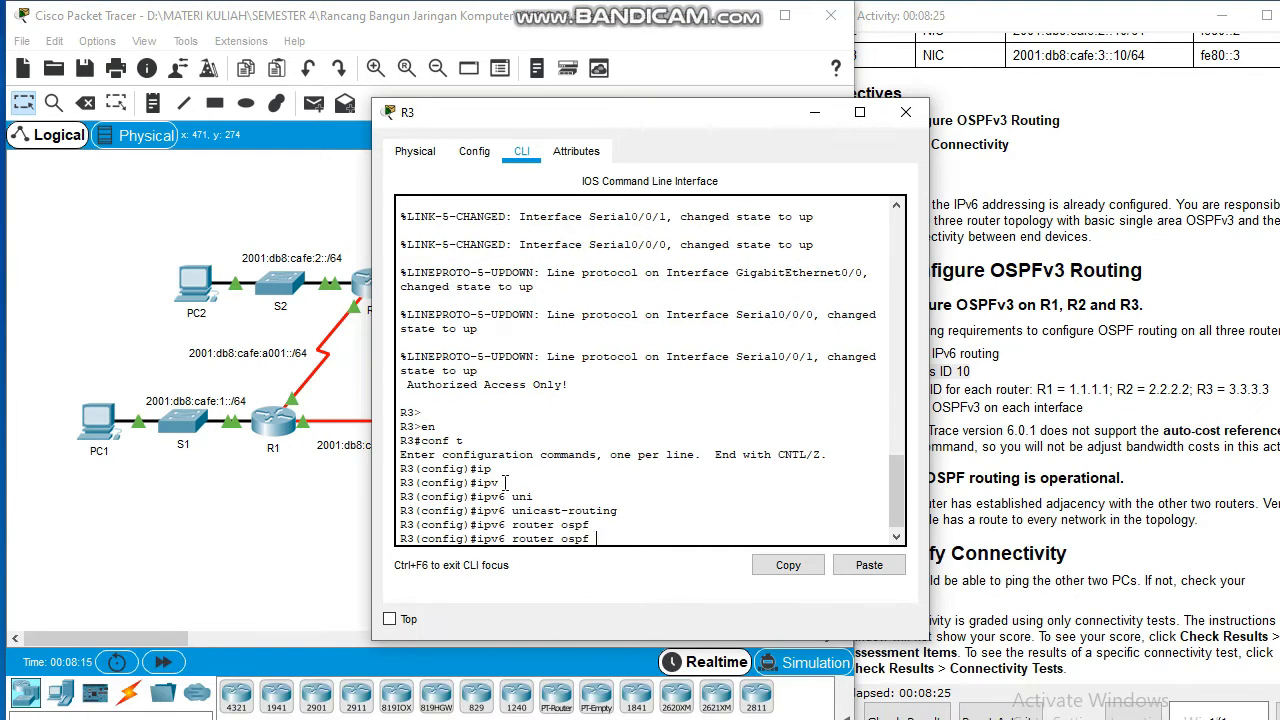
text(10)
key(Return)
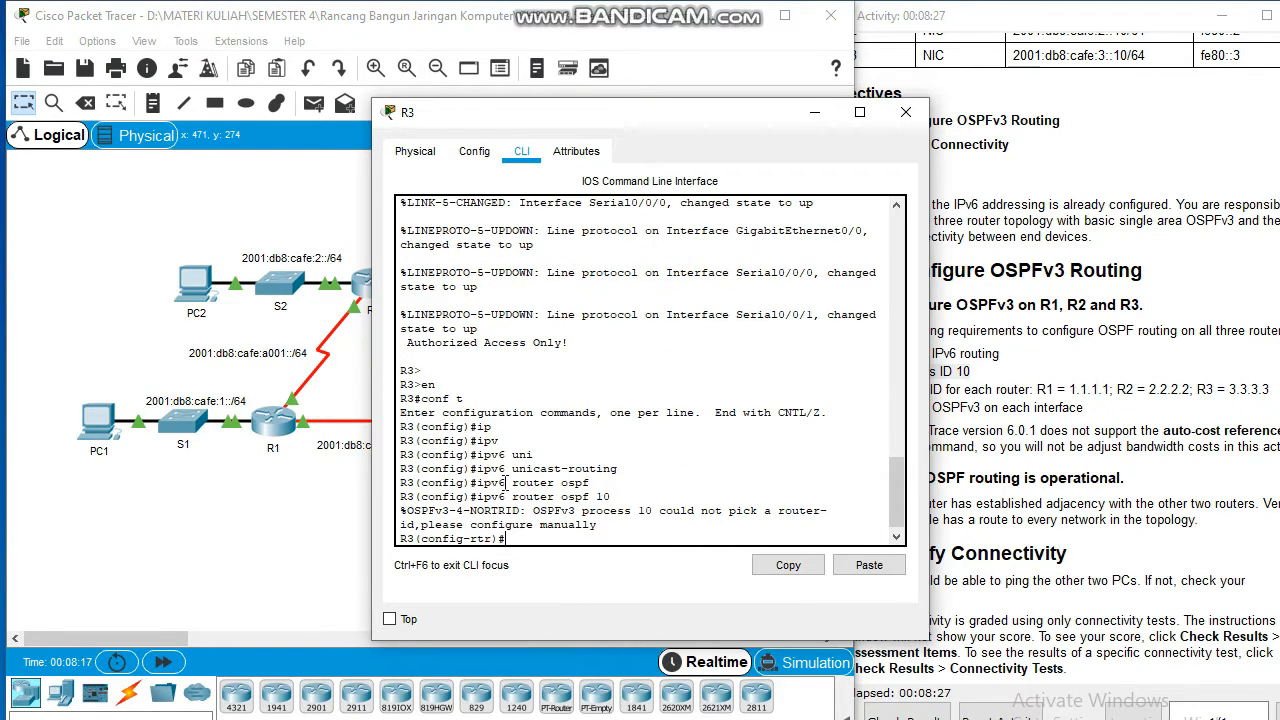
Set R3's OSPFv3 router ID to 3.3.3.3
text(router)
key(Tab)
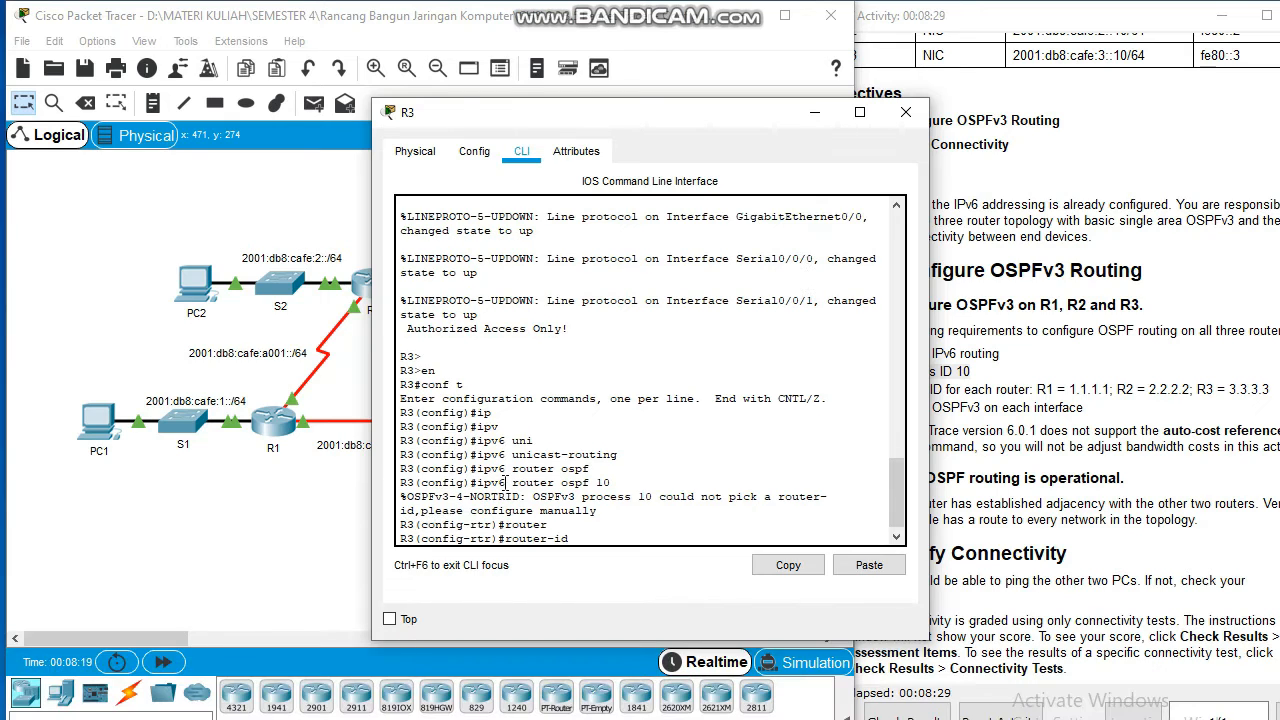
text(3.3.3.3)
key(Return)
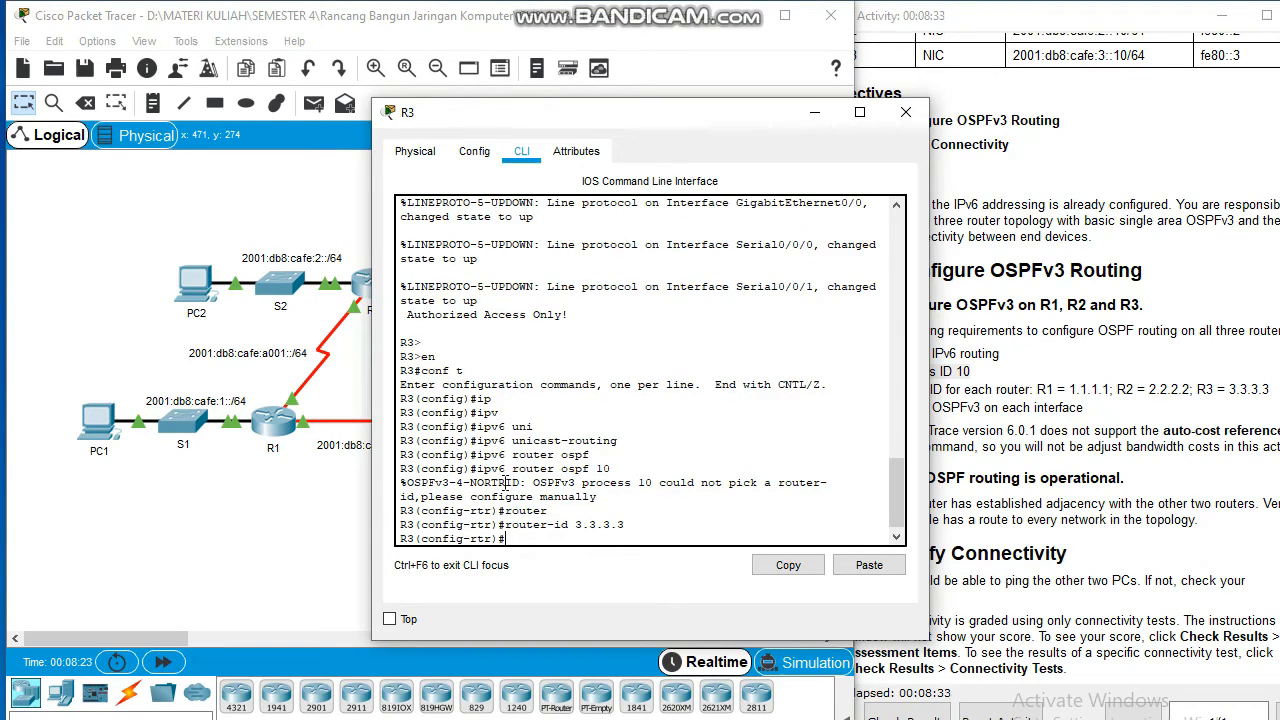
Set R3's OSPFv3 reference bandwidth to 1000 with auto-cost reference-bandwidth
text(auto-cost)
key(Tab)
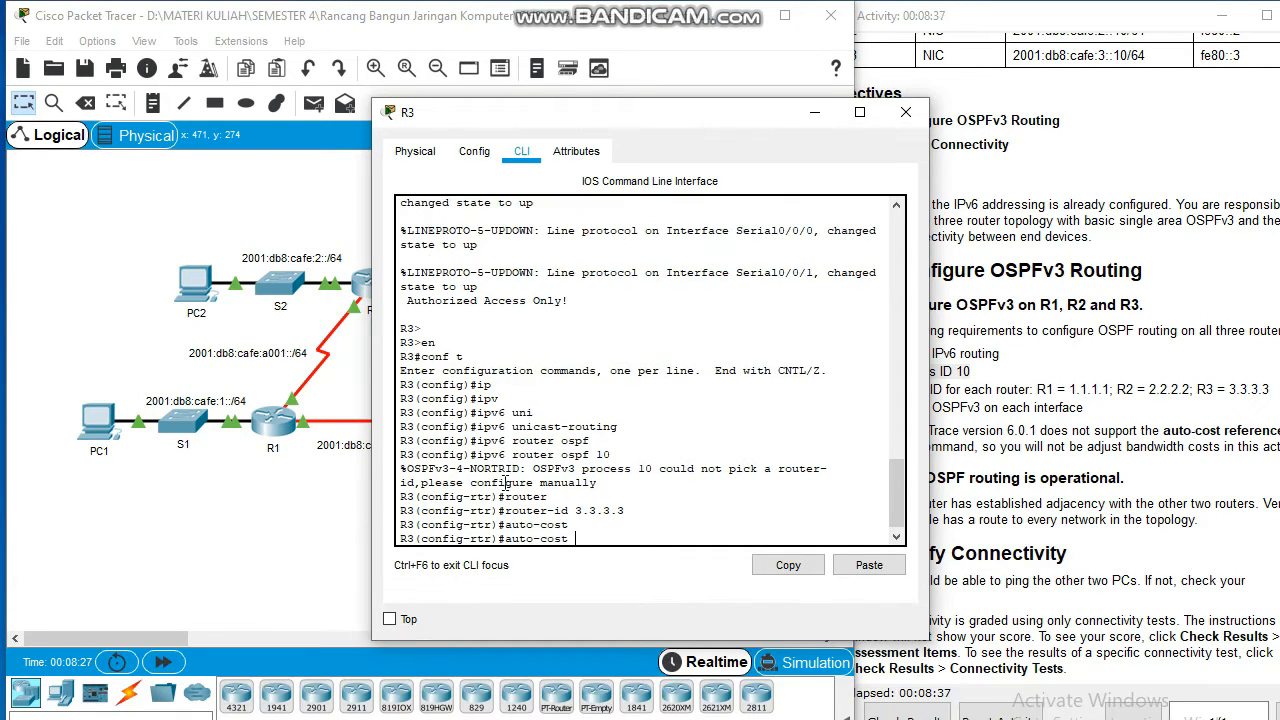
text(refe)
key(Tab)
text(1000)
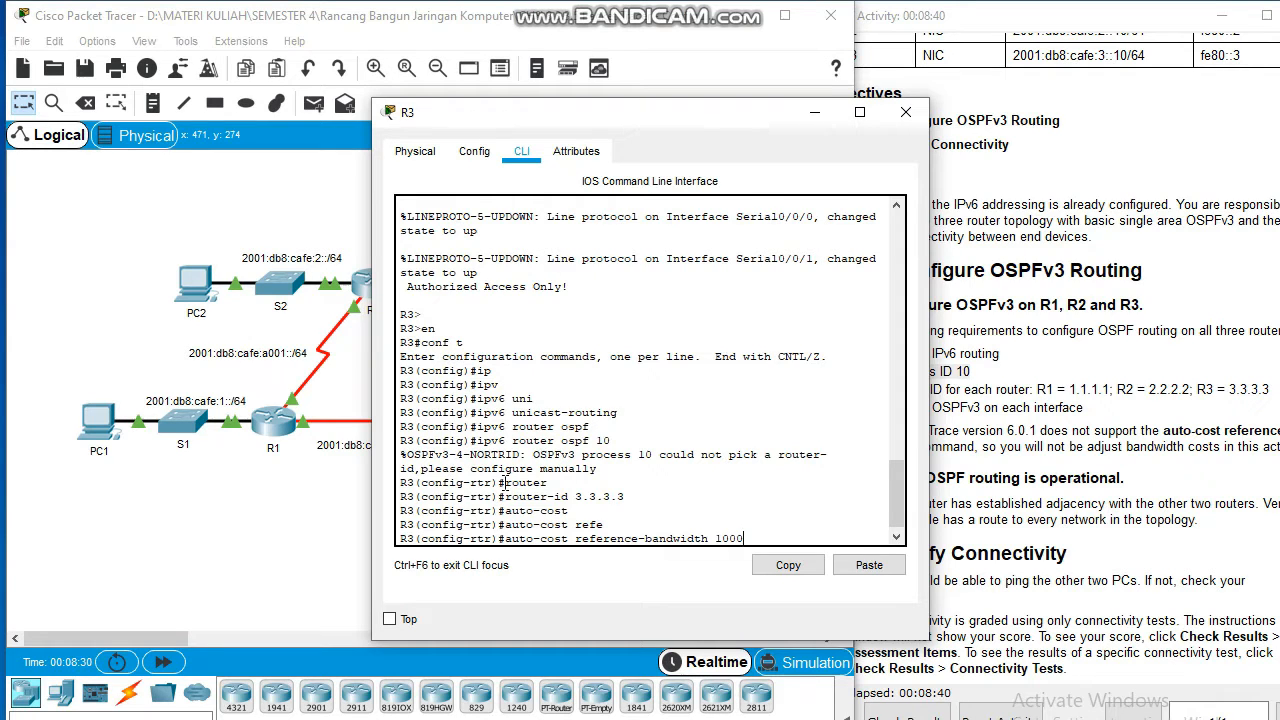
key(Return)
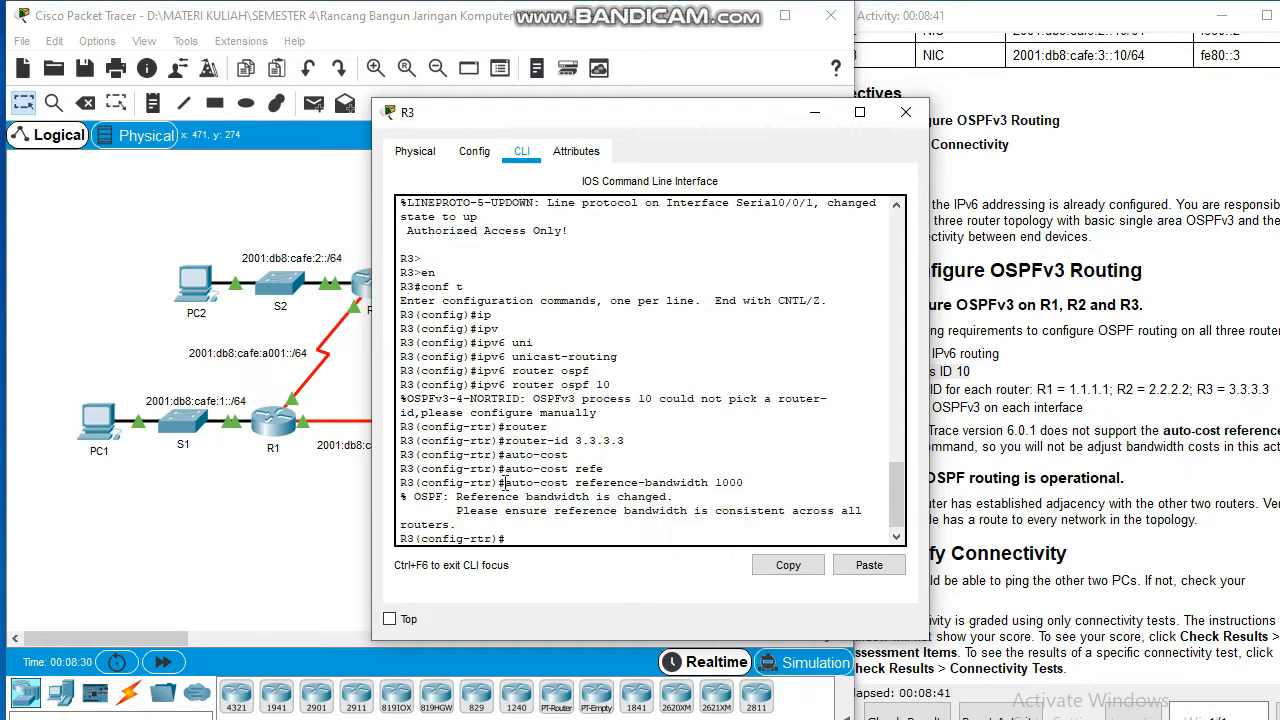
Make interface g0/0 passive in R3's OSPFv3 process
text(pass)
key(Tab)
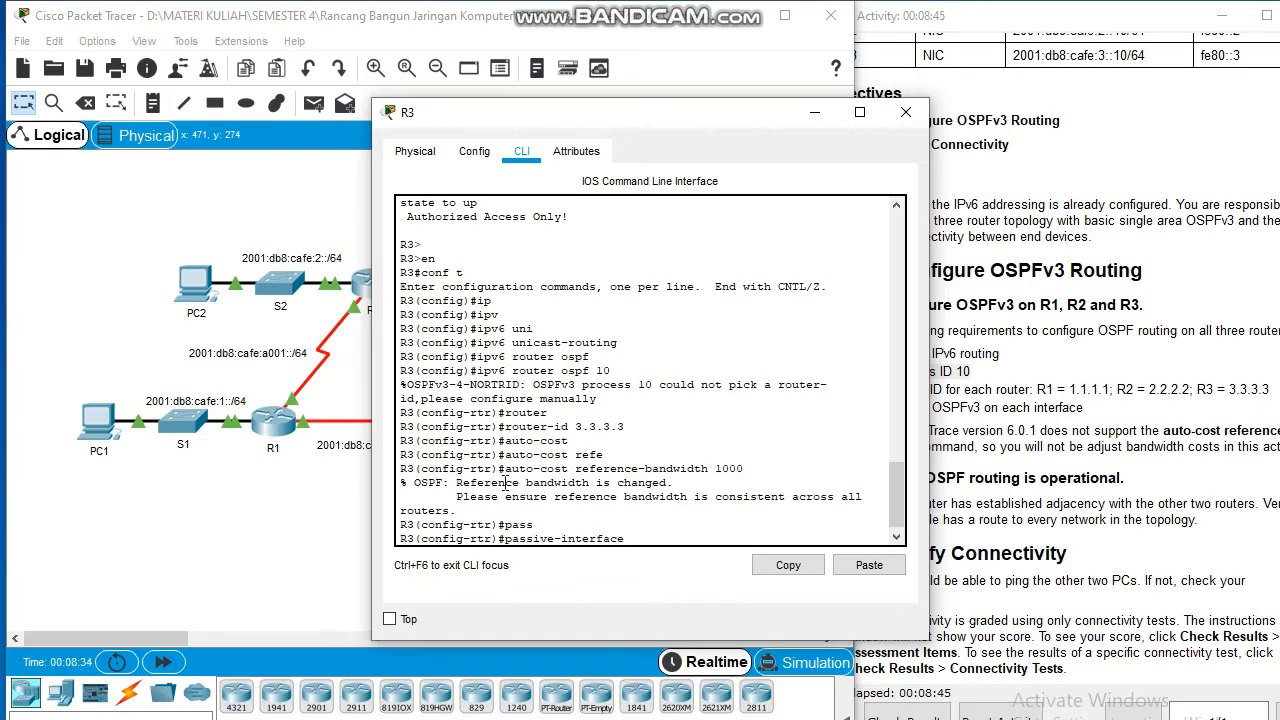
text(g0/0)
key(Return)
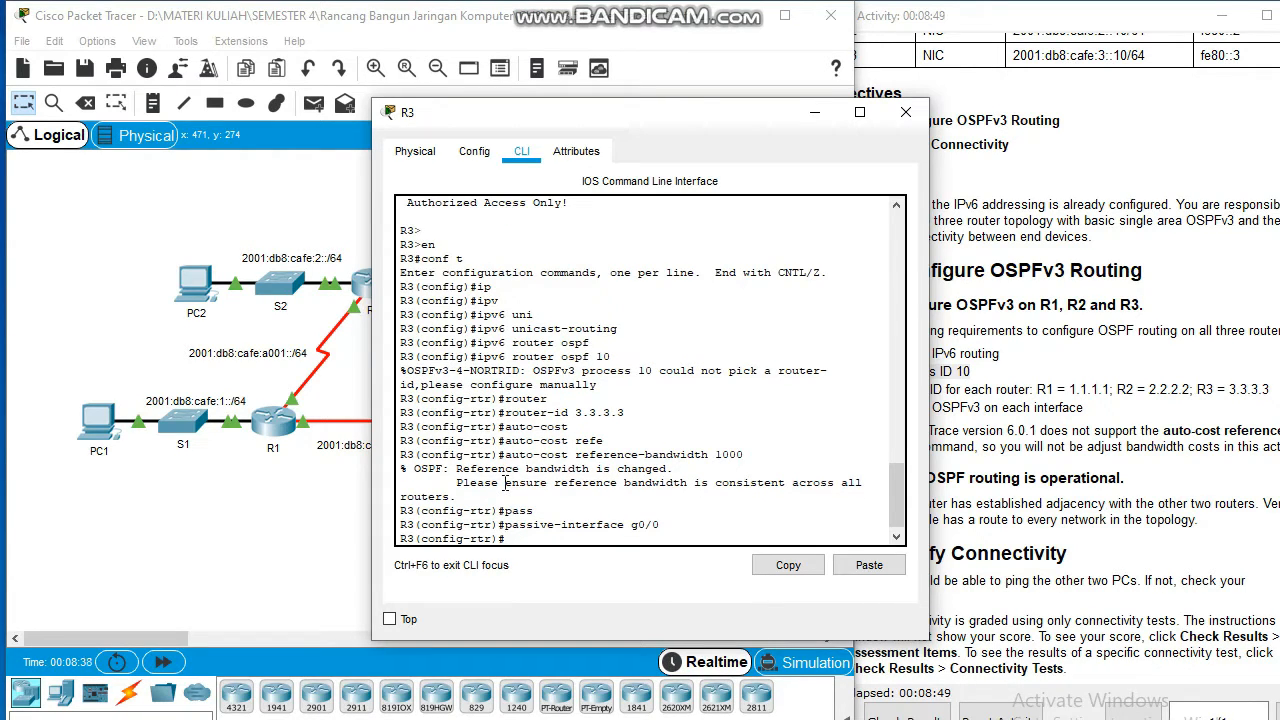
Leave configuration mode on R3 and reset all OSPF processes with clear ipv6 ospf process, answering y
text(end)
key(Return)
text(c)
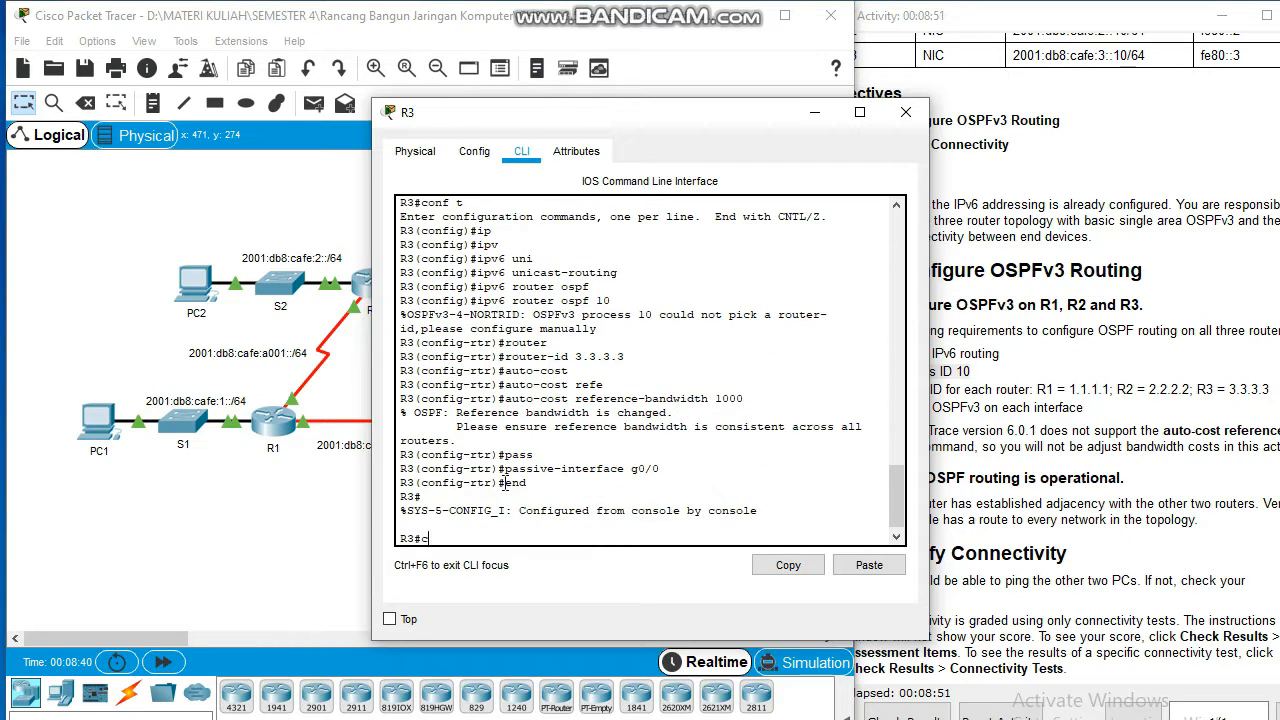
text(lear ipv)
key(Tab)
text(c)
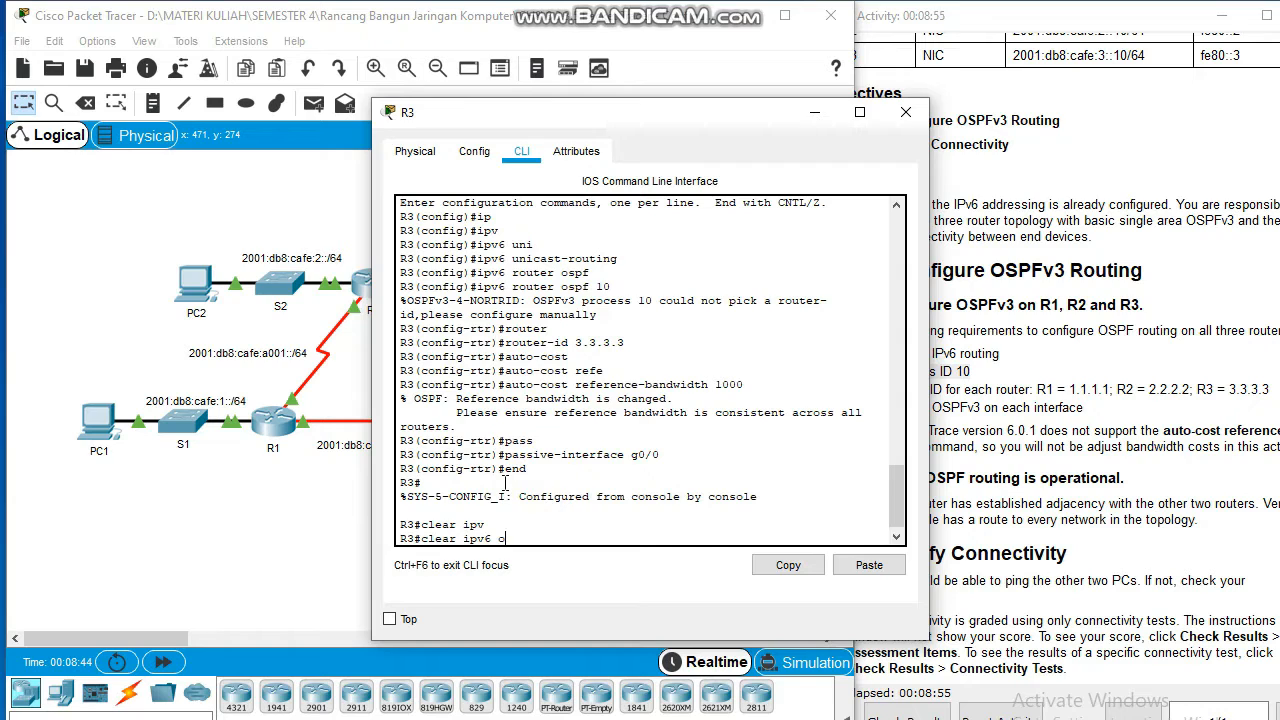
key(BackSpace)
text(os)
key(Tab)
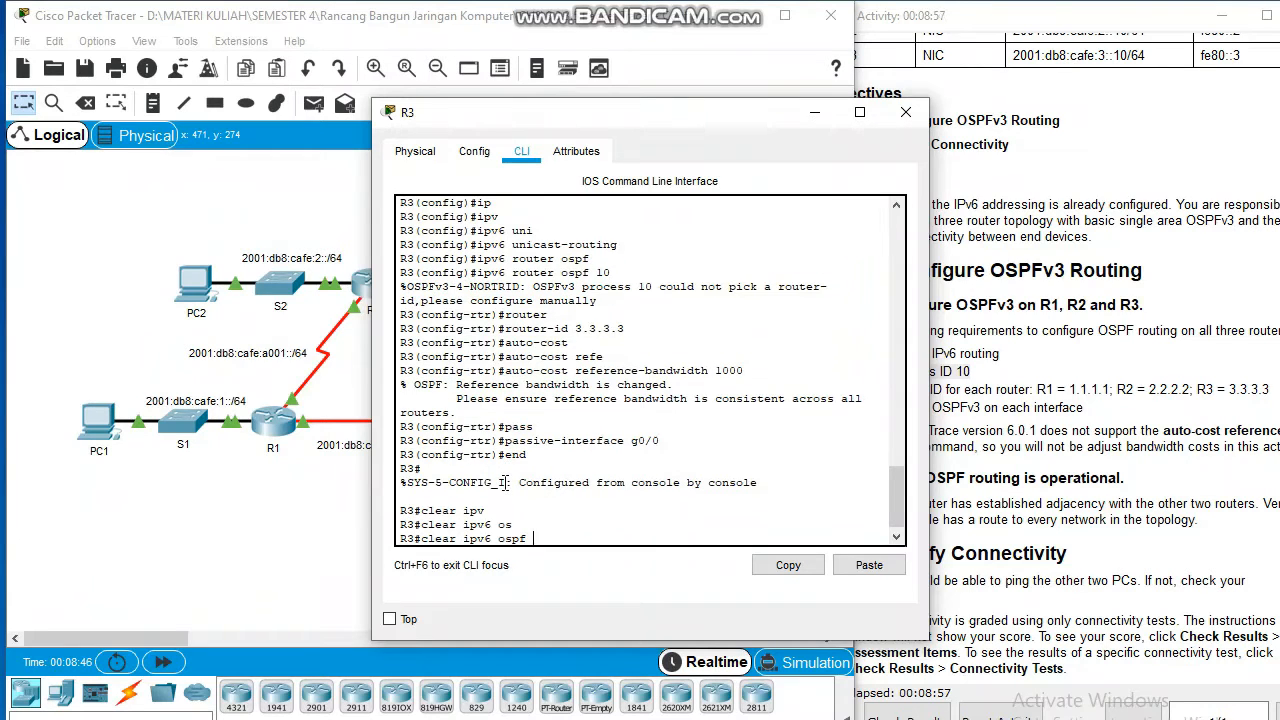
text(process)
key(Return)
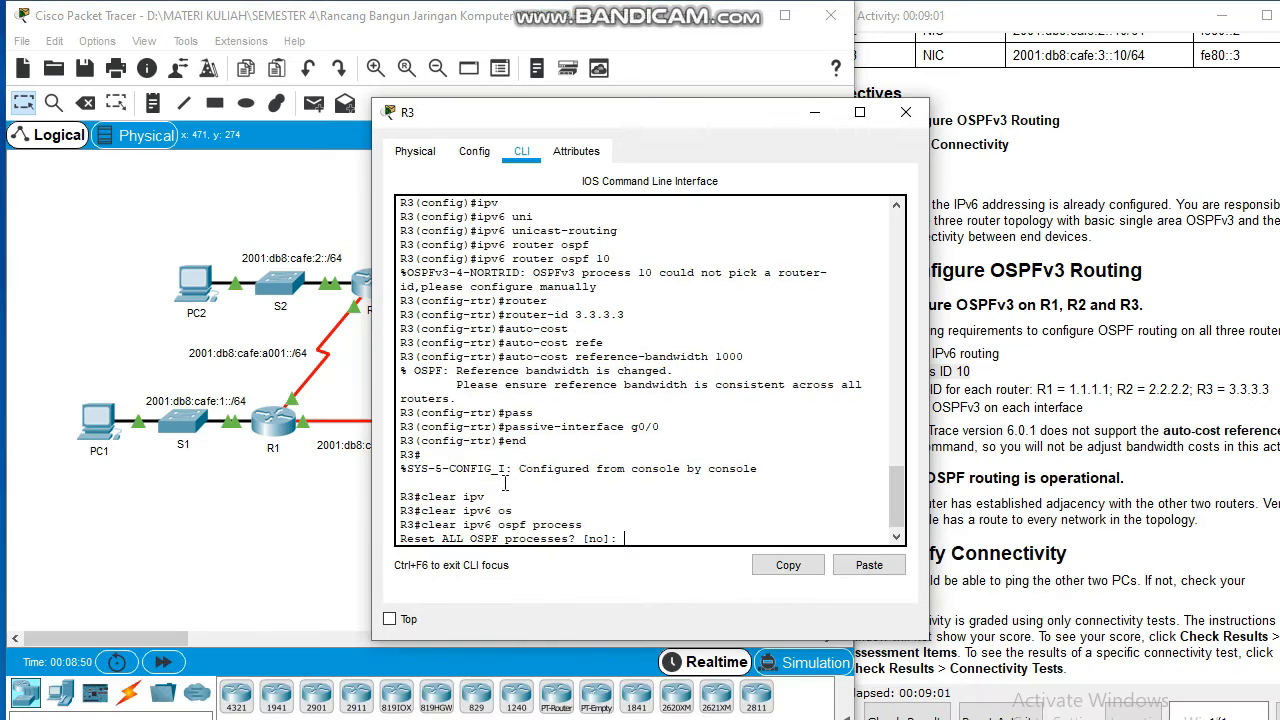
text(y)
key(Return)
key(Return)
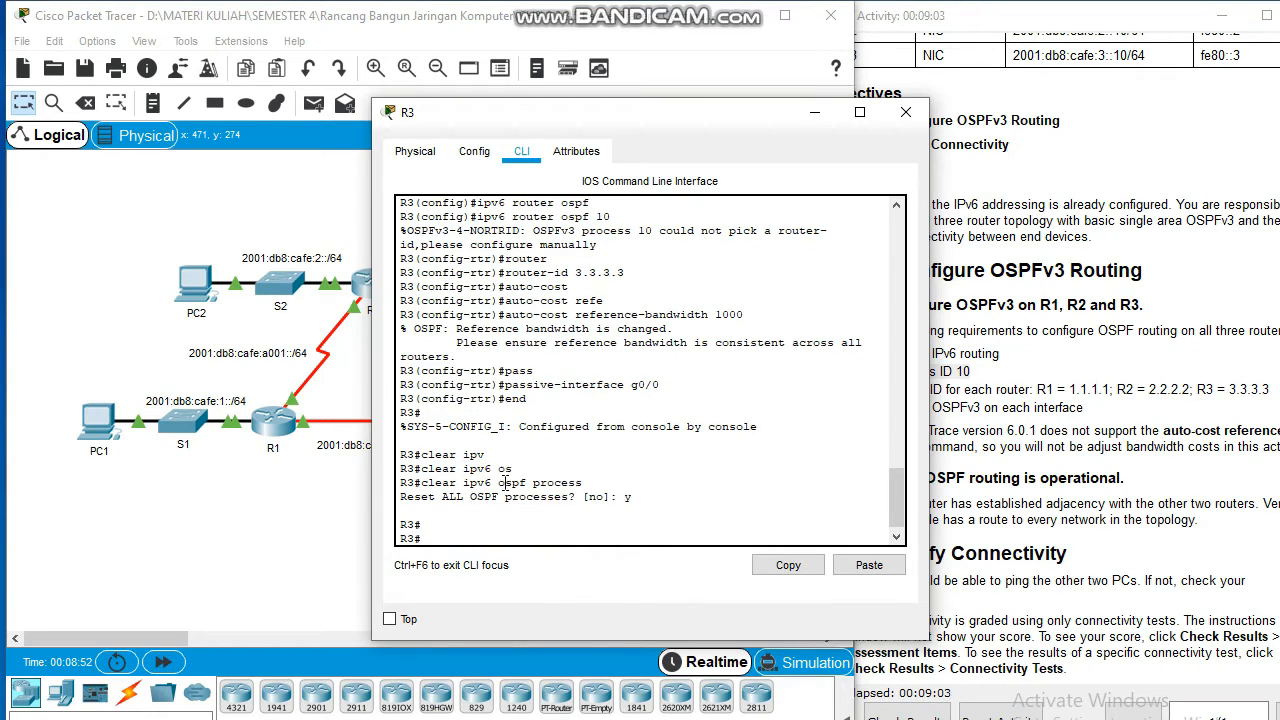
Enter global configuration mode on R3 and enable OSPFv3 on interface g0/0 with ipv6 ospf 10 area 0
text(conf t)
key(Return)
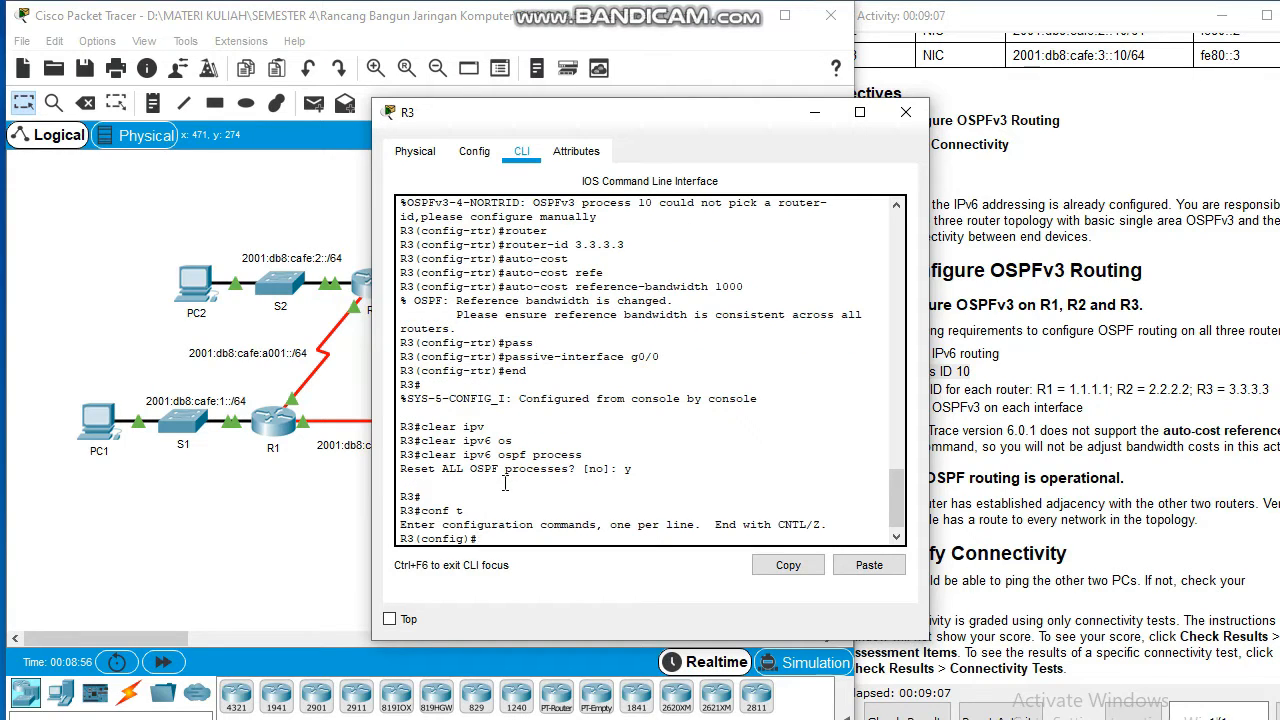
text(inter)
key(Tab)
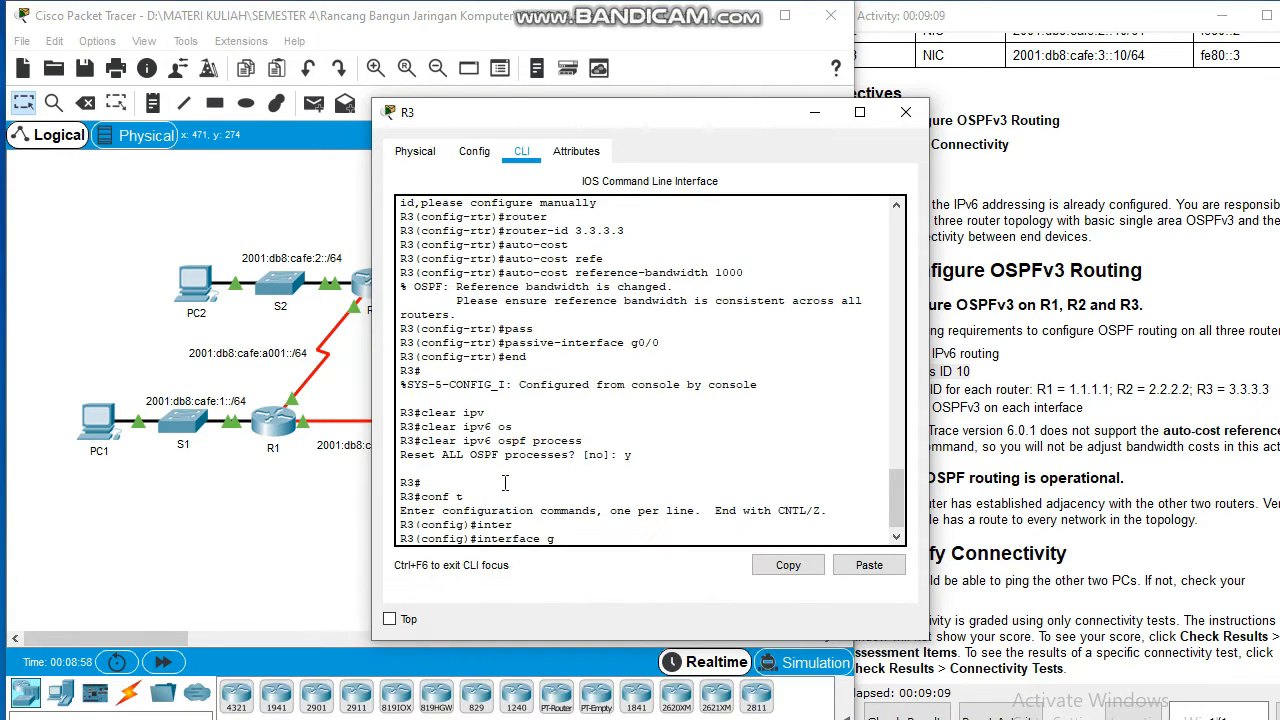
text(g0/0)
key(Return)
text(ig-if)#ipv)
key(Tab)
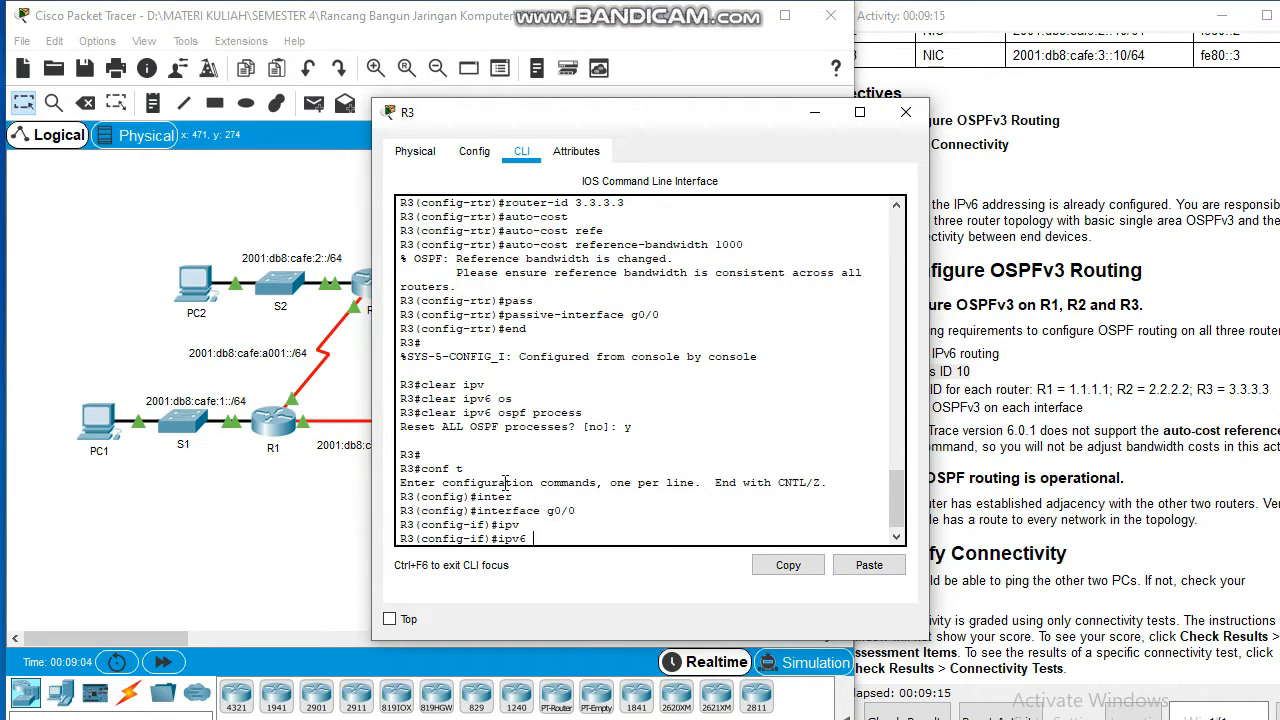
text(osp)
key(Tab)
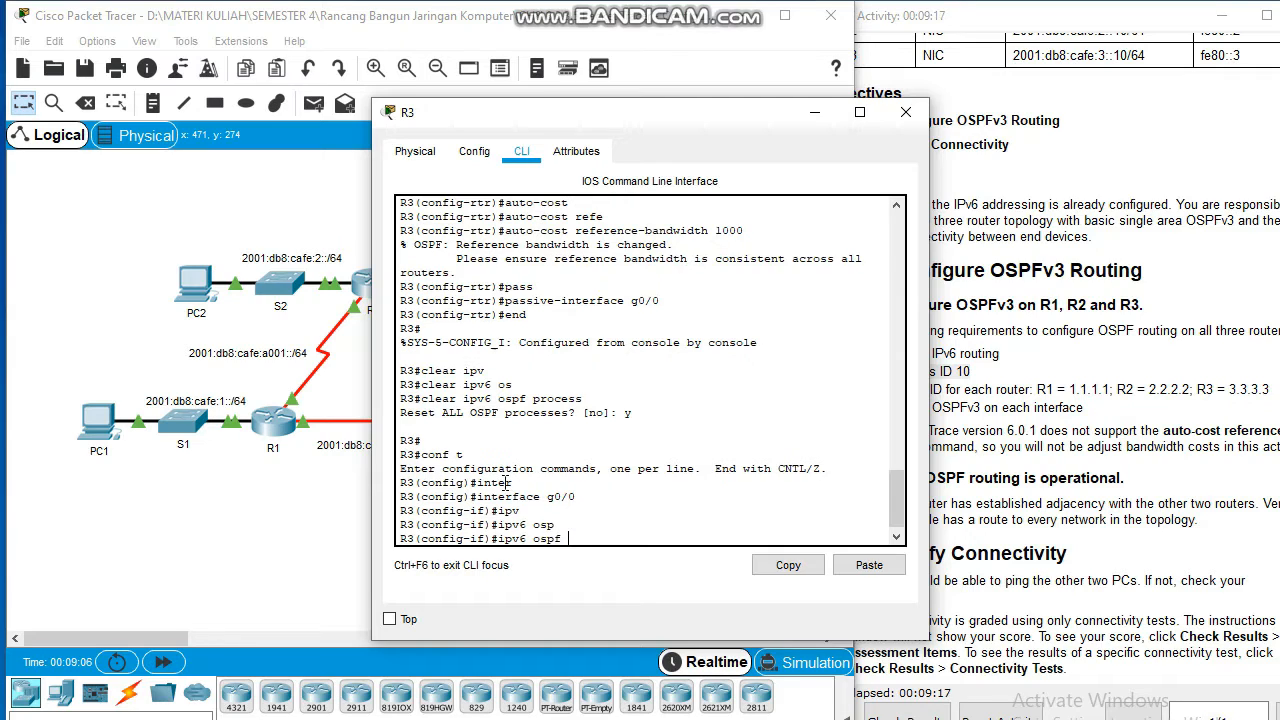
text(10 area 0)
key(Return)
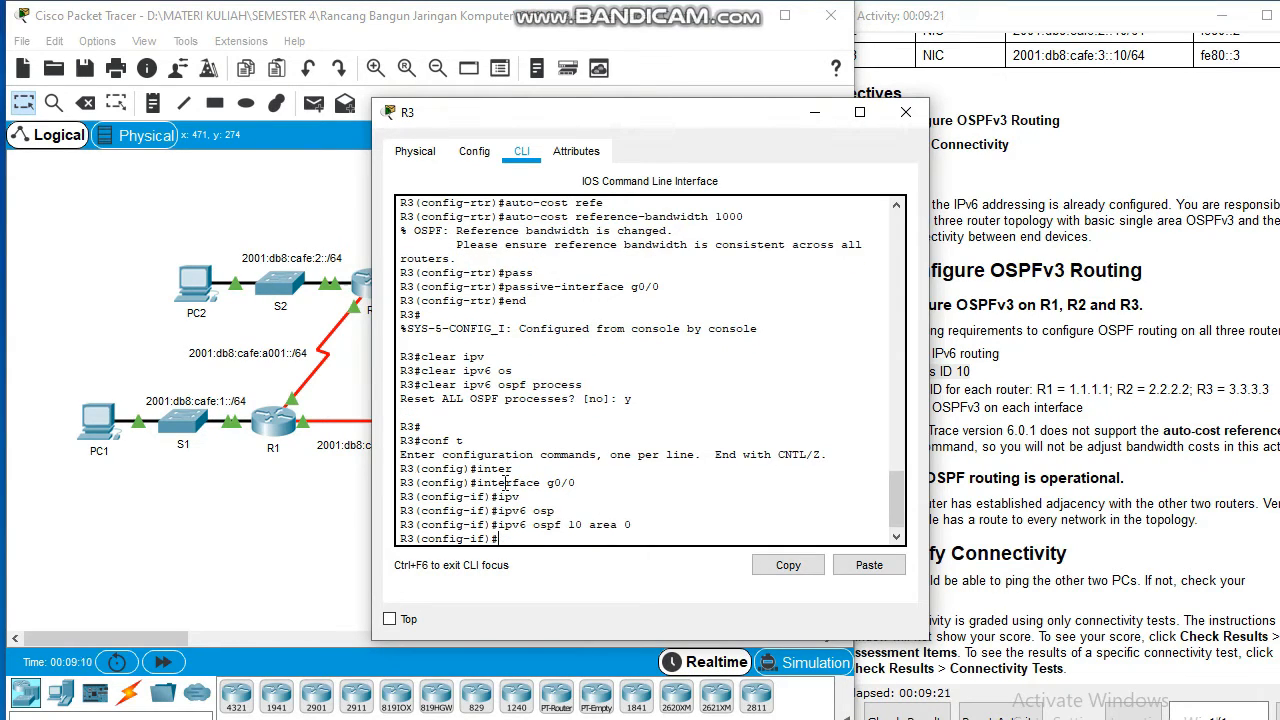
Enable OSPFv3 on R3's interface serial 0/0/0 with ipv6 ospf 10 area 0
key(Up)
key(Up)
key(BackSpace)
key(BackSpace)
key(BackSpace)
key(BackSpace)
text(serial 0/0/0)
key(Return)
text(i)
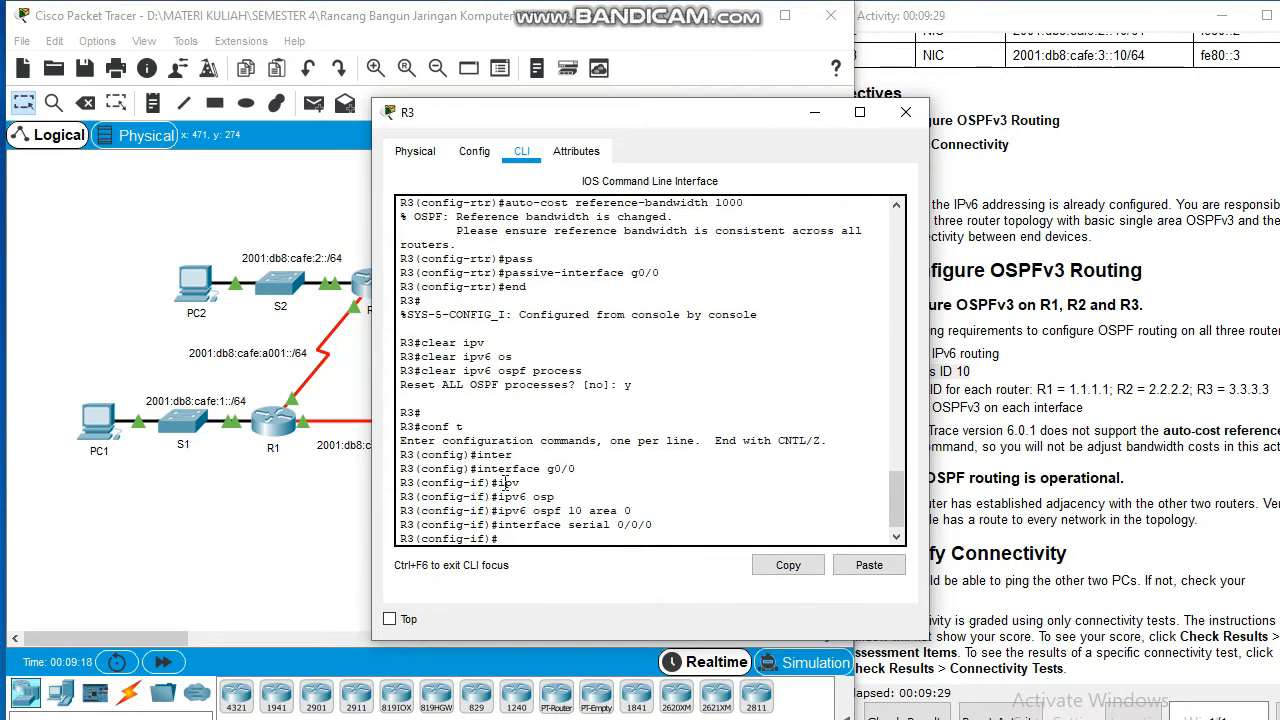
text(pv6 osp)
key(Tab)
text(10 ar)
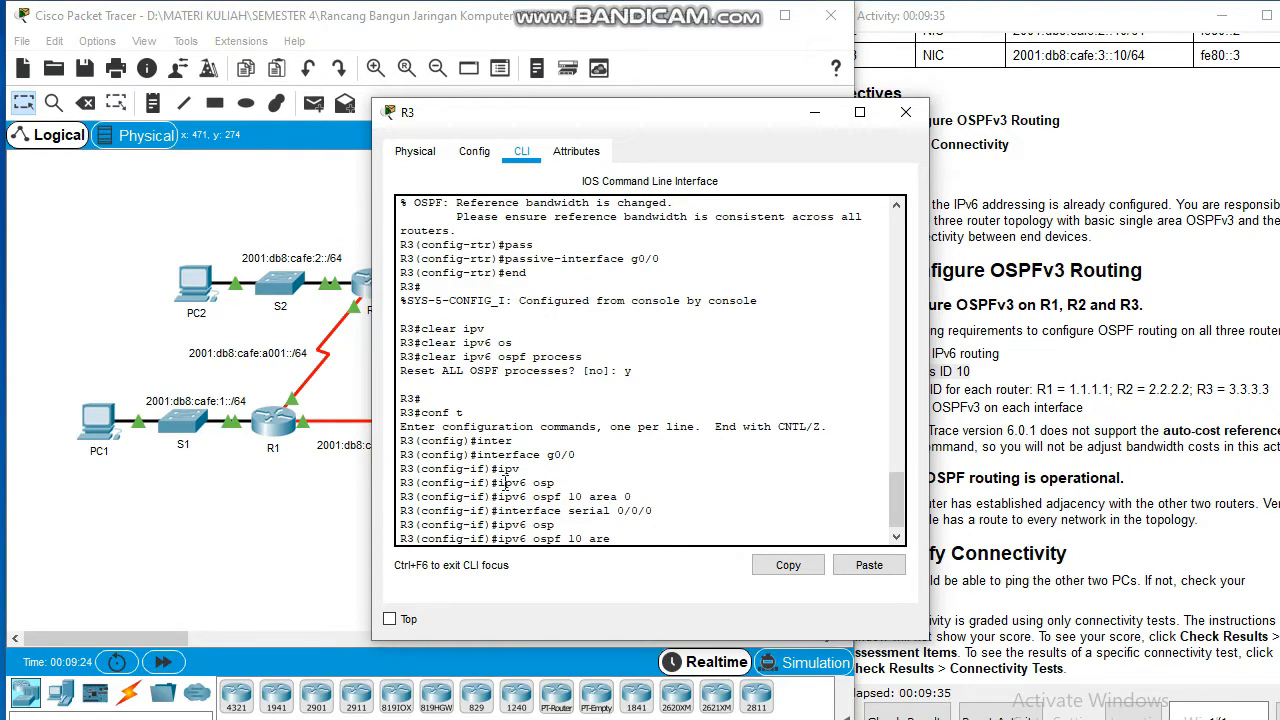
text(ea )
text(0)
key(Return)
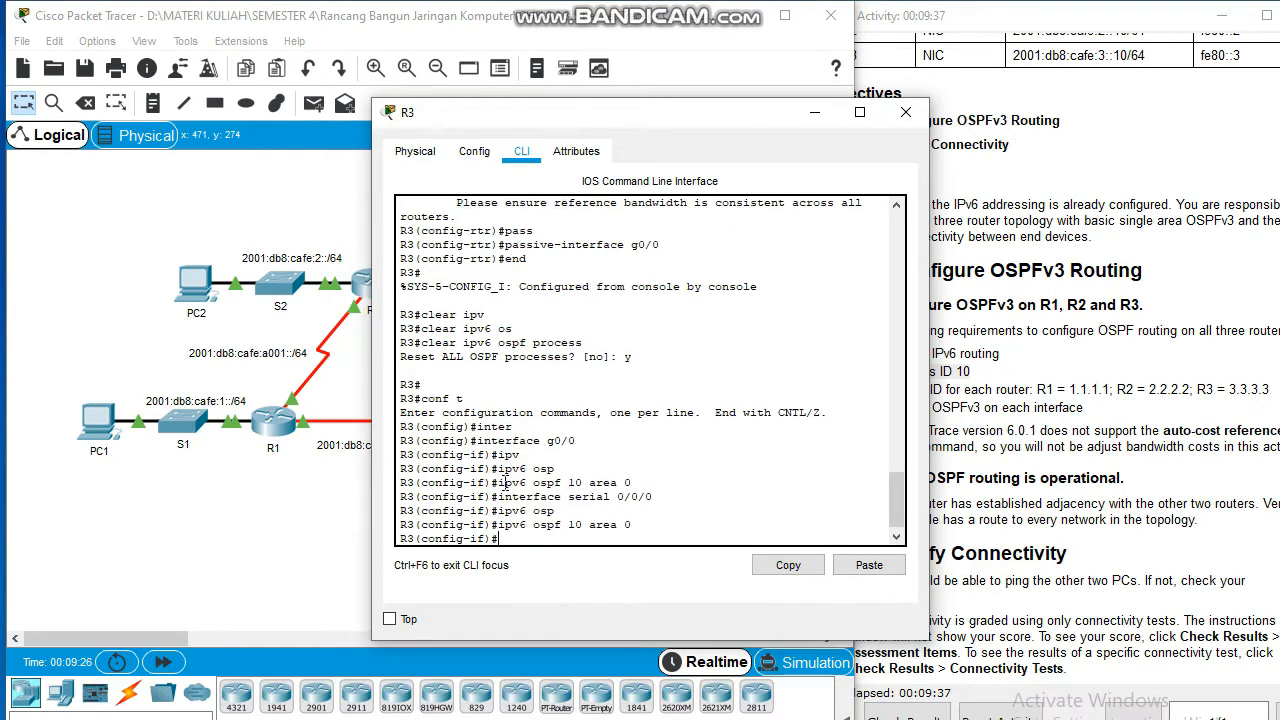
key(Return)
Enable OSPFv3 on R3's interface serial 0/0/1 with ipv6 ospf 10 area 0
key(Up)
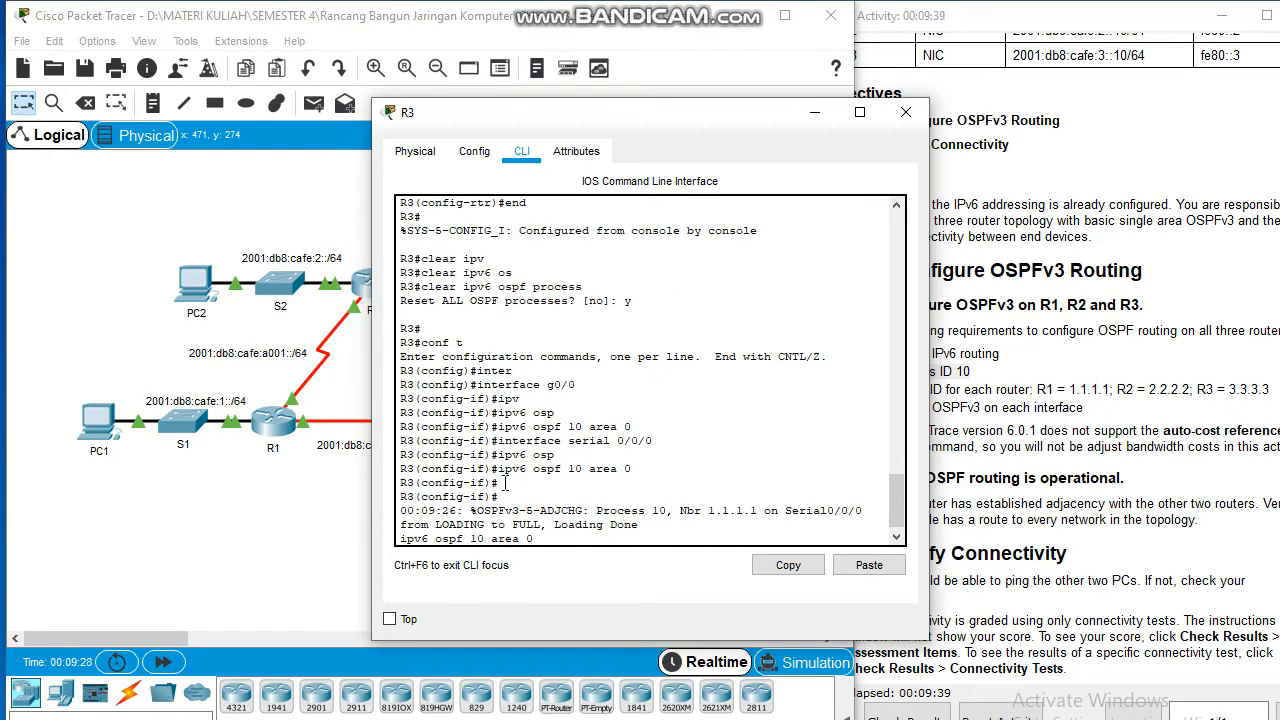
key(Down)
key(Return)
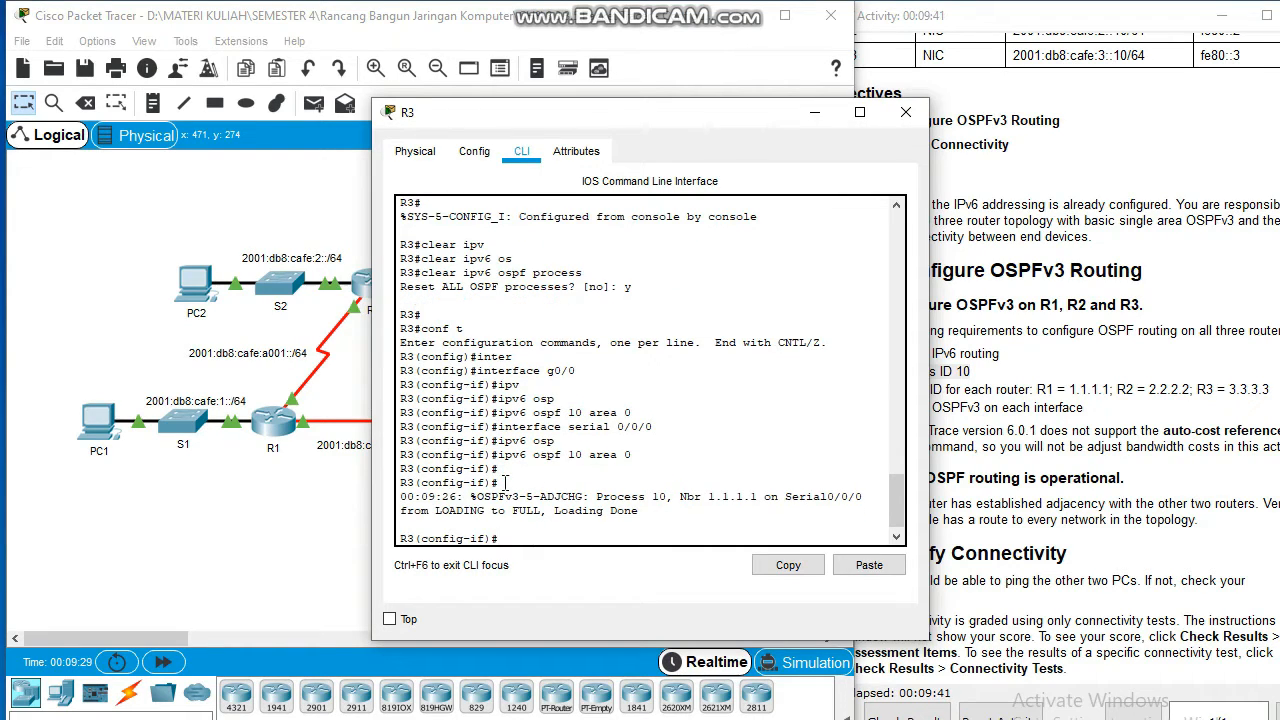
key(Up)
key(Up)
key(Up)
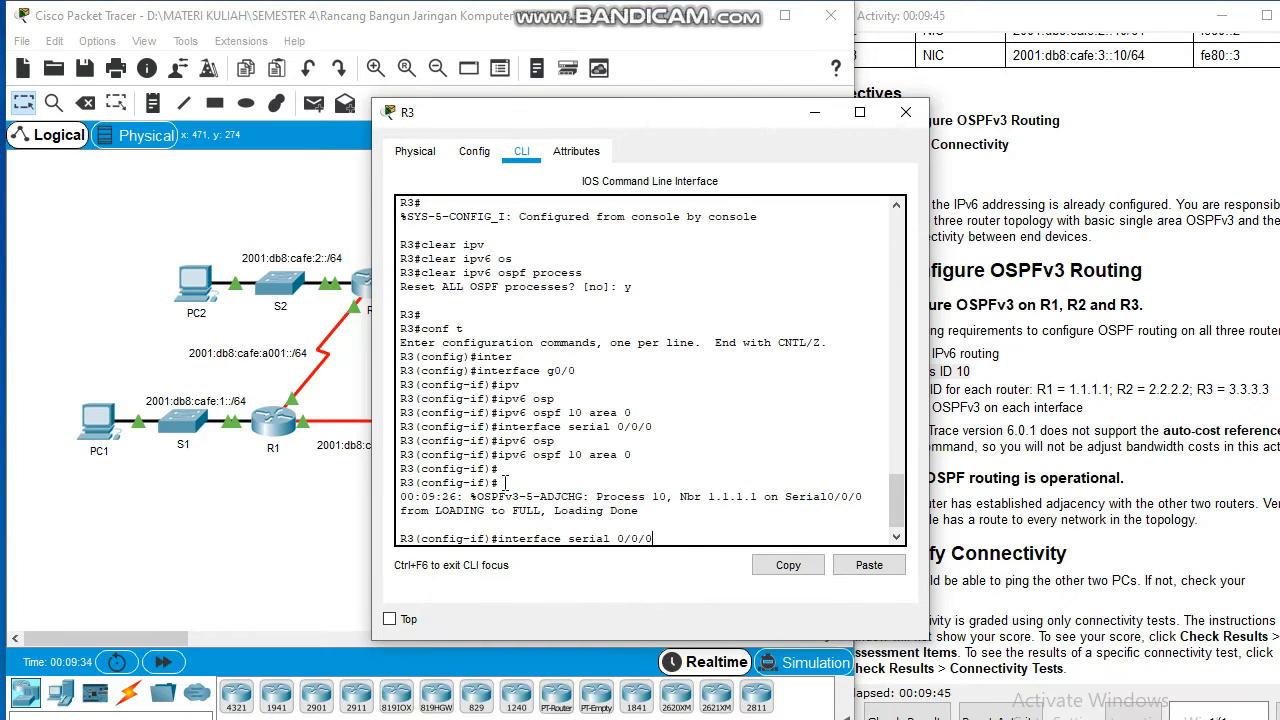
key(BackSpace)
text(1)
key(Return)
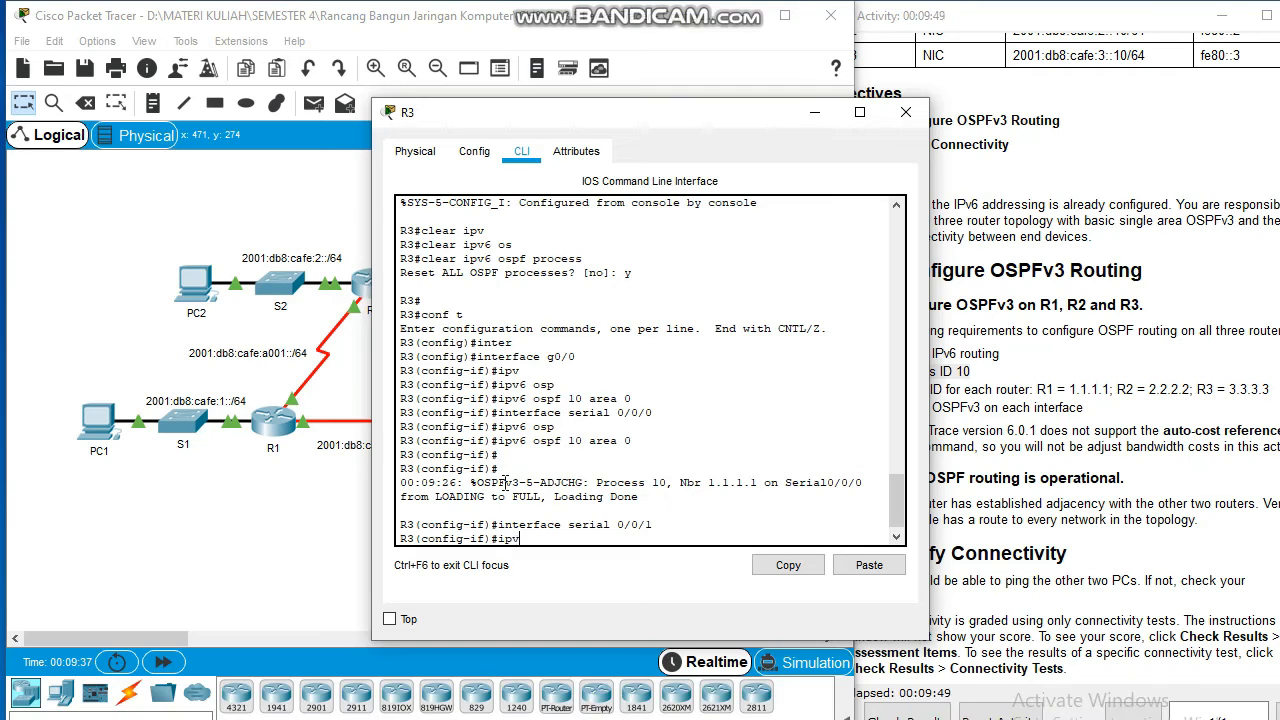
text(ipv)
key(Tab)
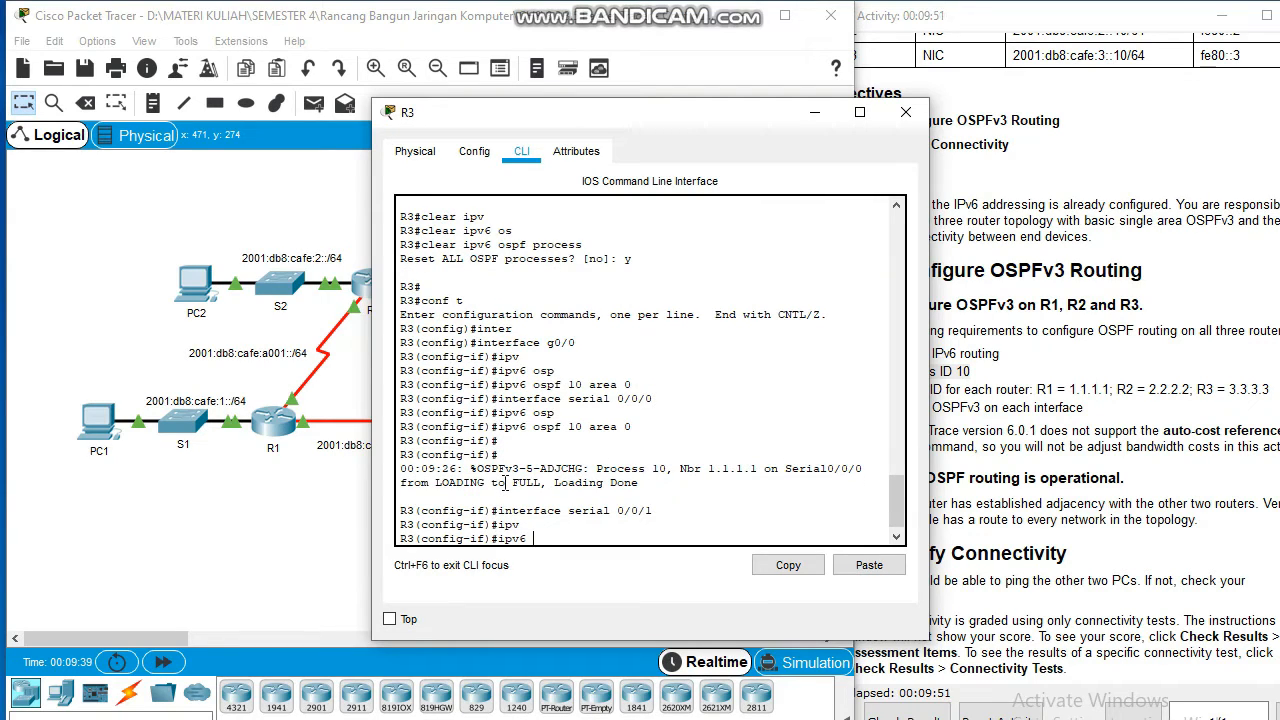
text(os)
key(Tab)
text(10)
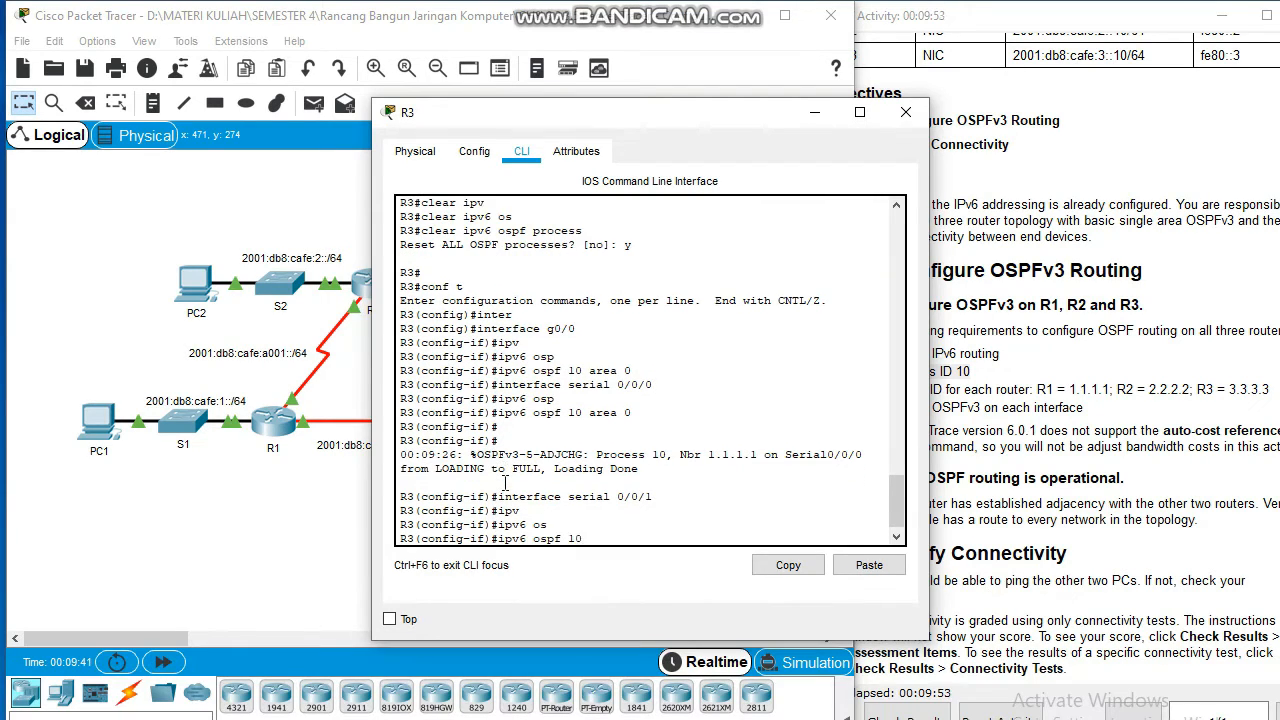
text( area 0)
key(Return)
key(Return)
key(Return)
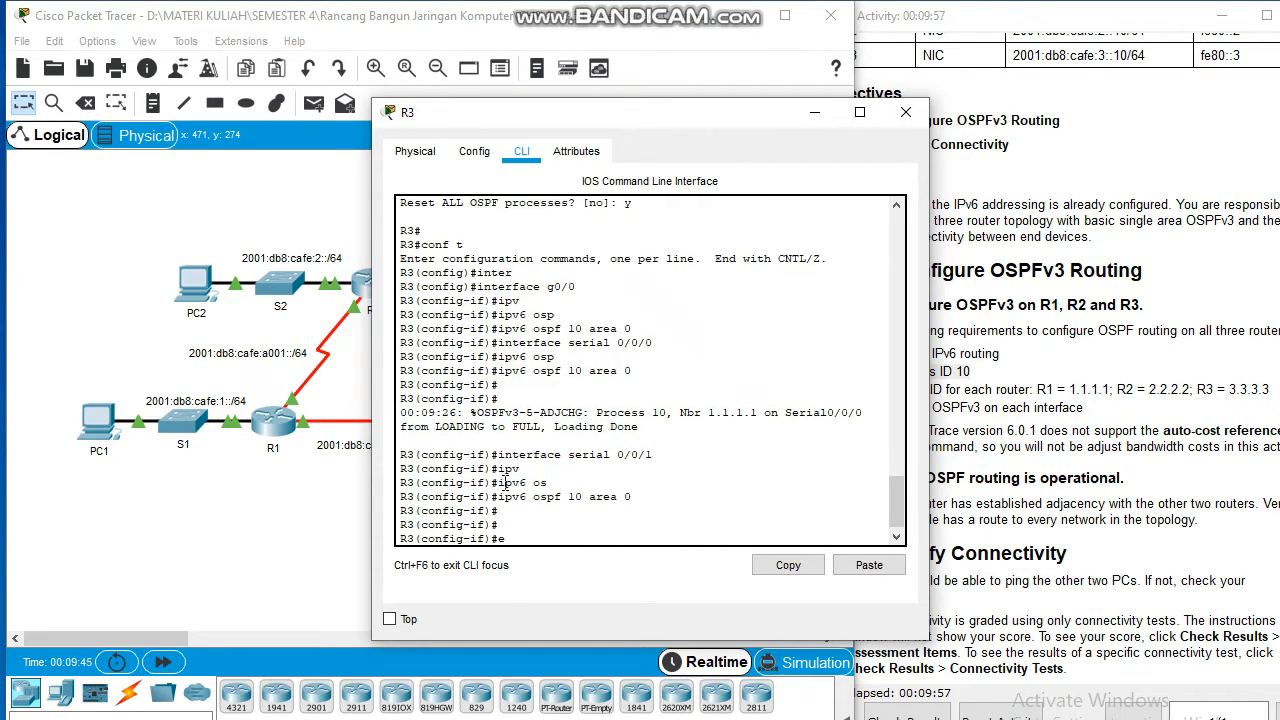
End the configuration session on R3 and close the router's window
text(end)
key(Return)
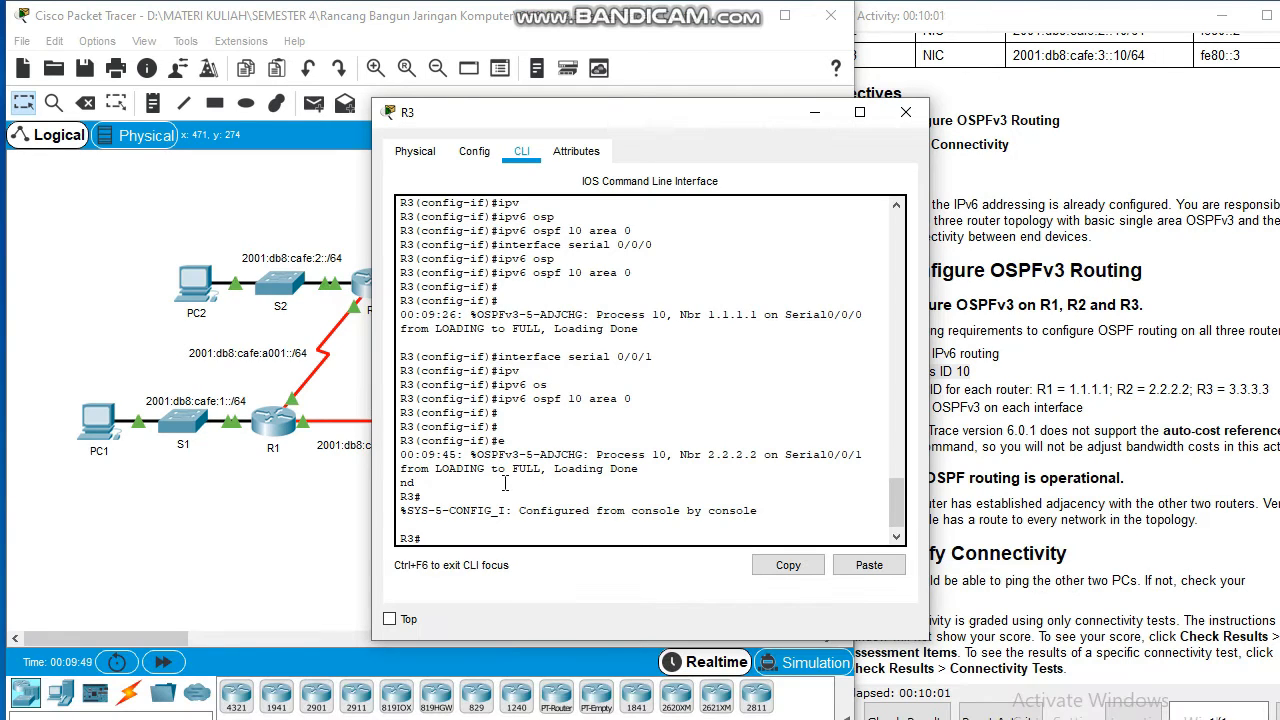
text(end)
key(Return)
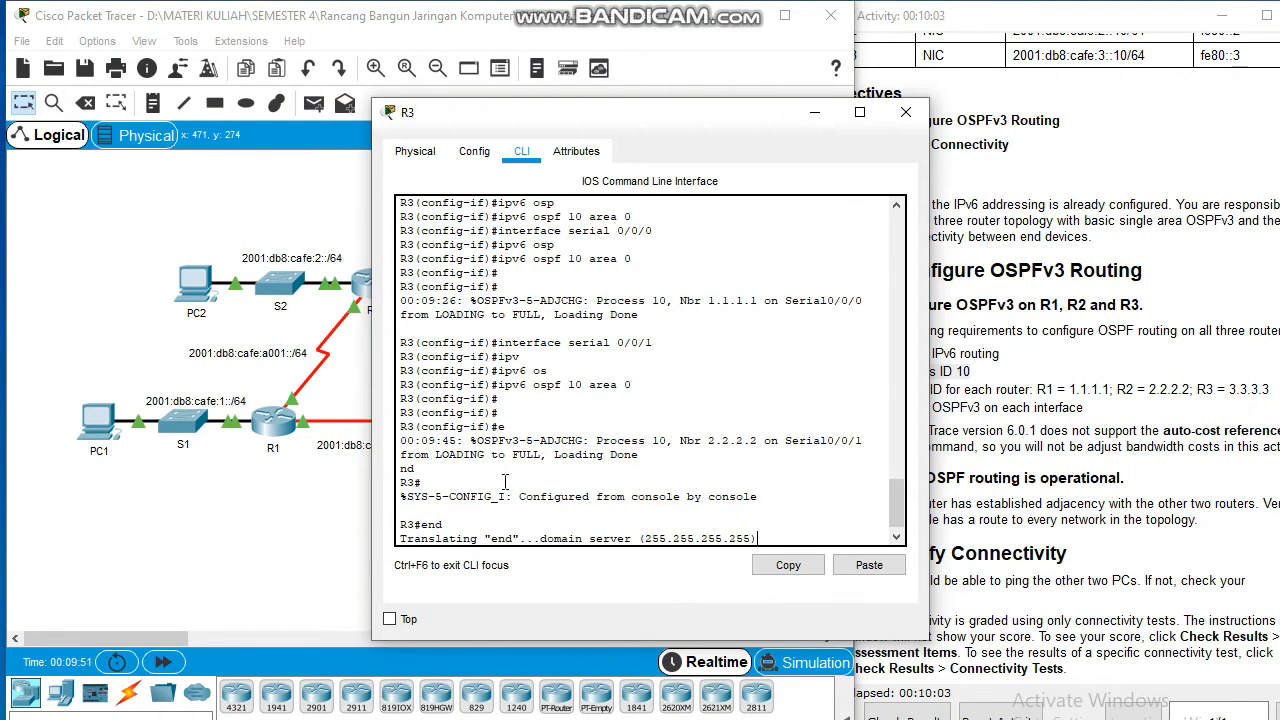
click(906, 112)
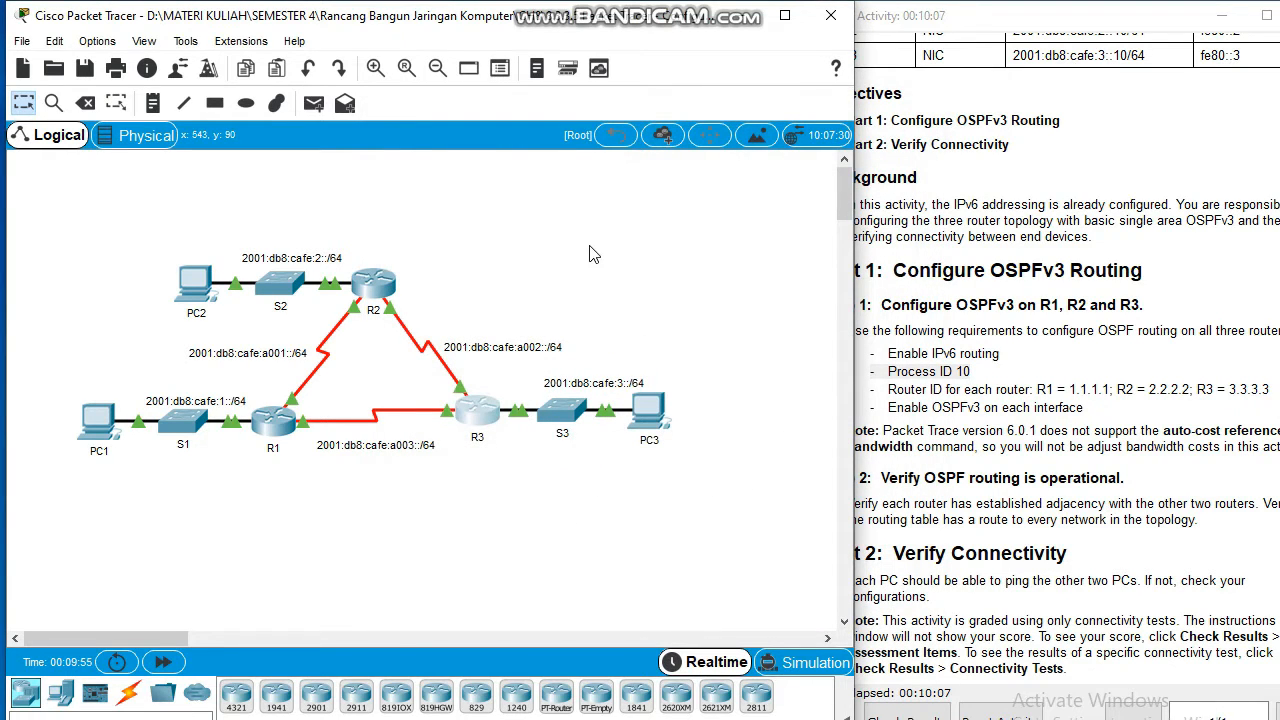
Check the activity results, examine the status of the connectivity tests, and return to the topology
click(1019, 378)
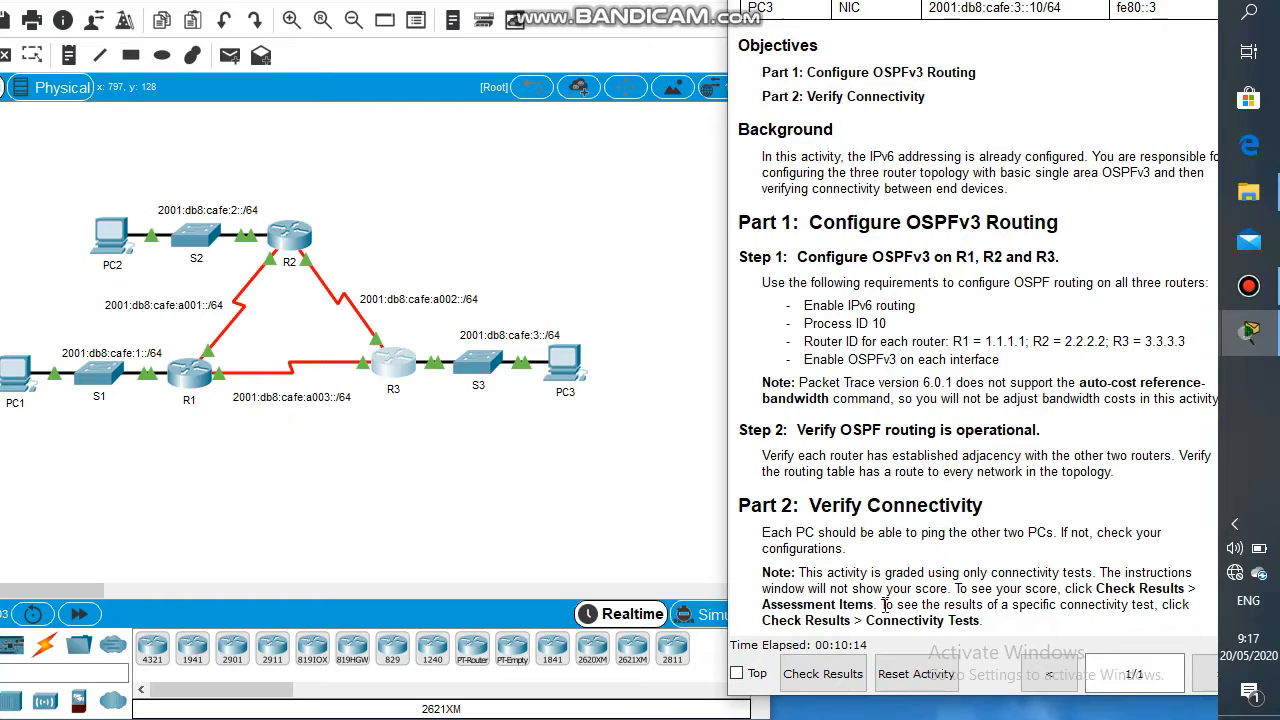
drag(881, 605, 1152, 612)
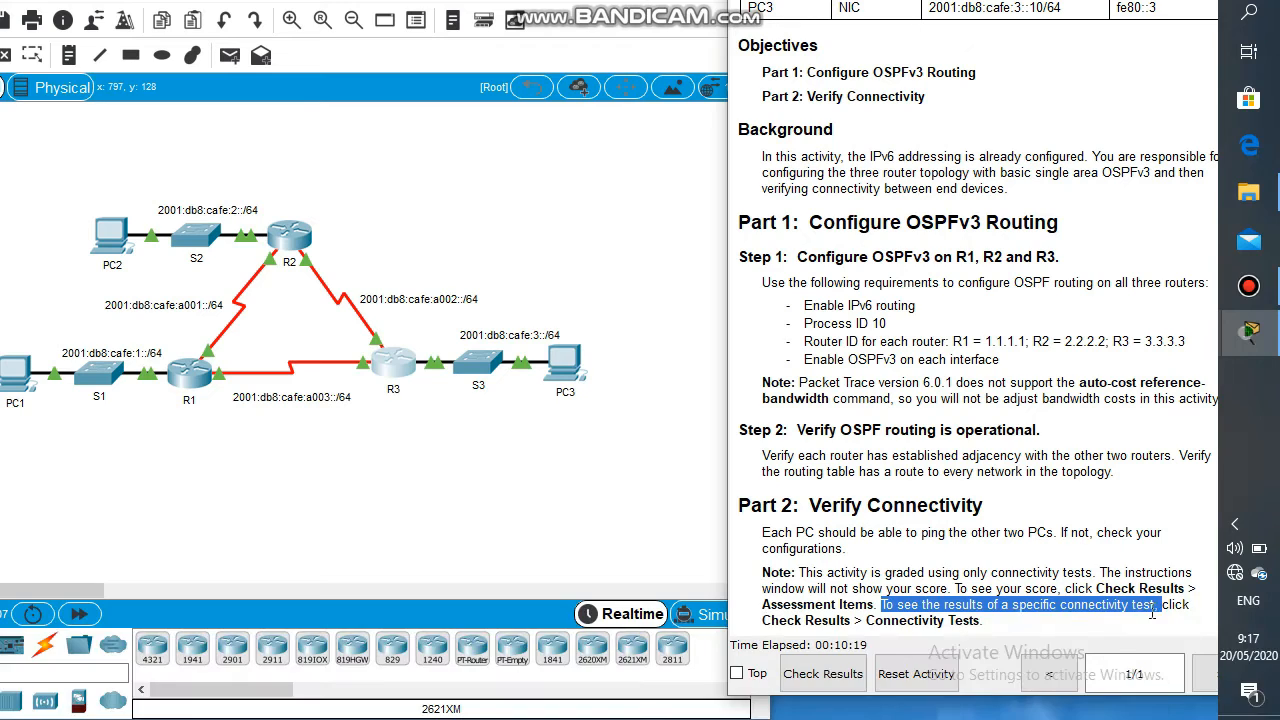
click(820, 670)
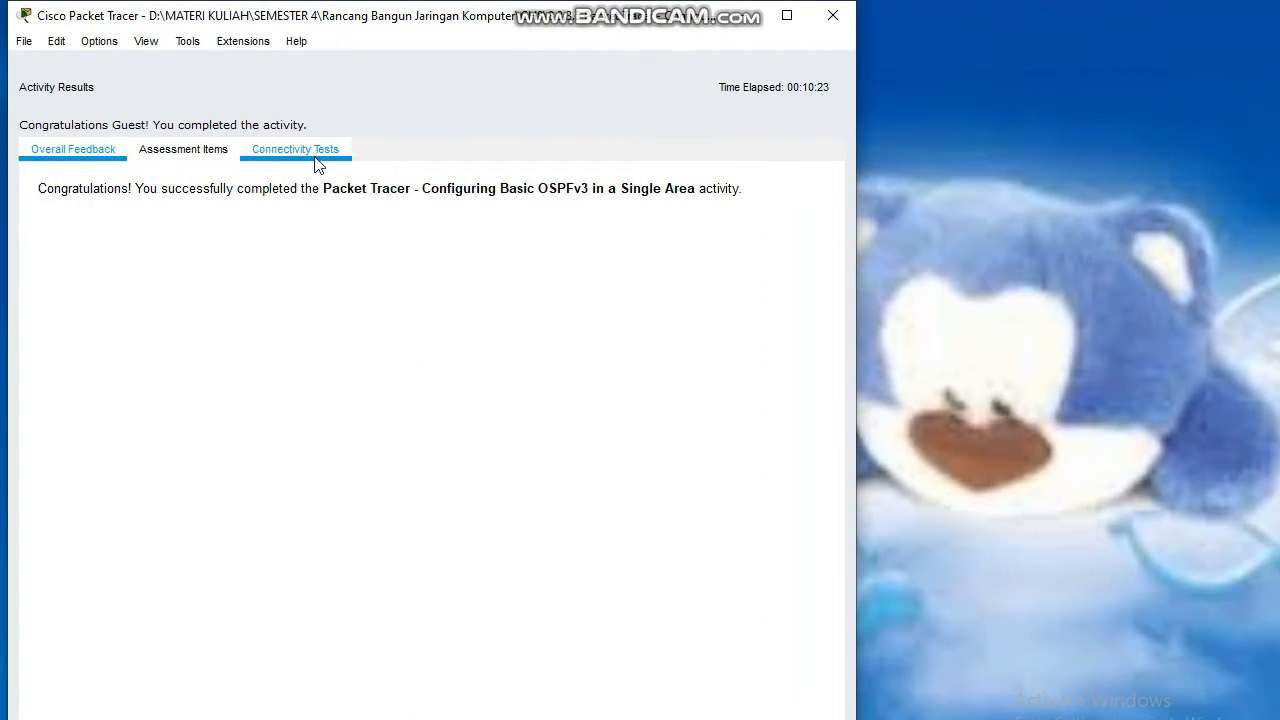
click(315, 162)
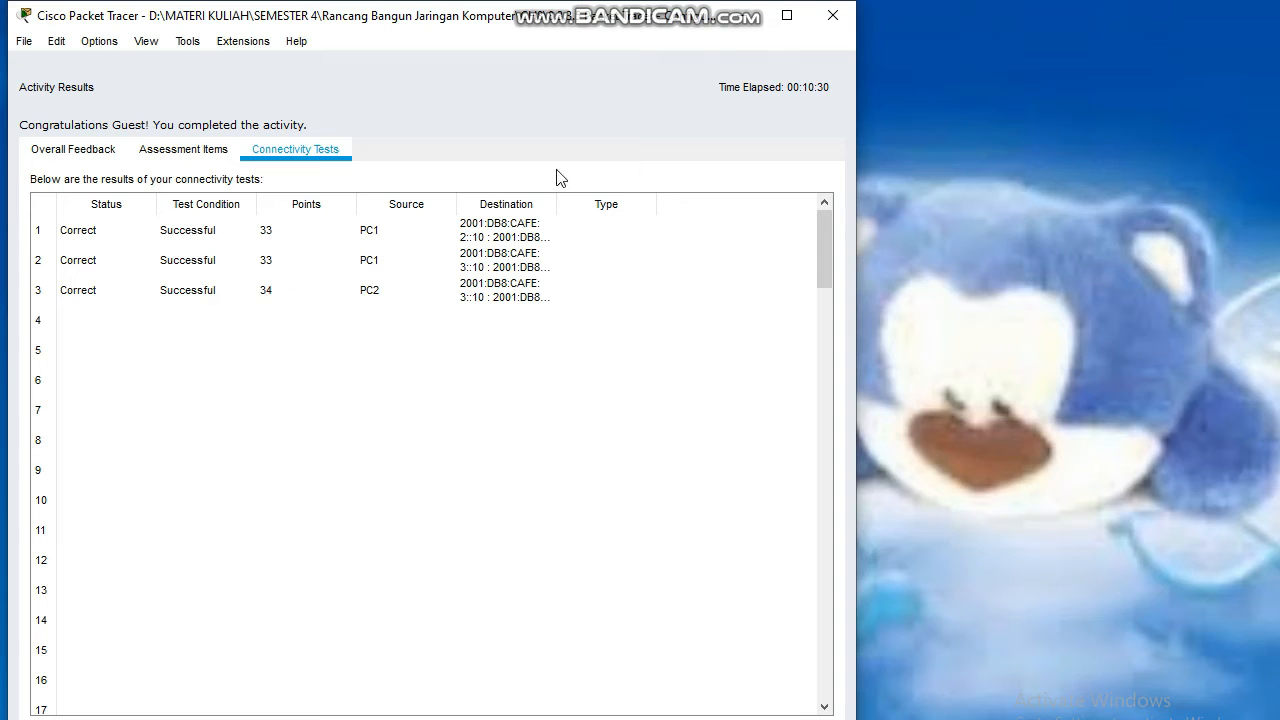
click(816, 22)
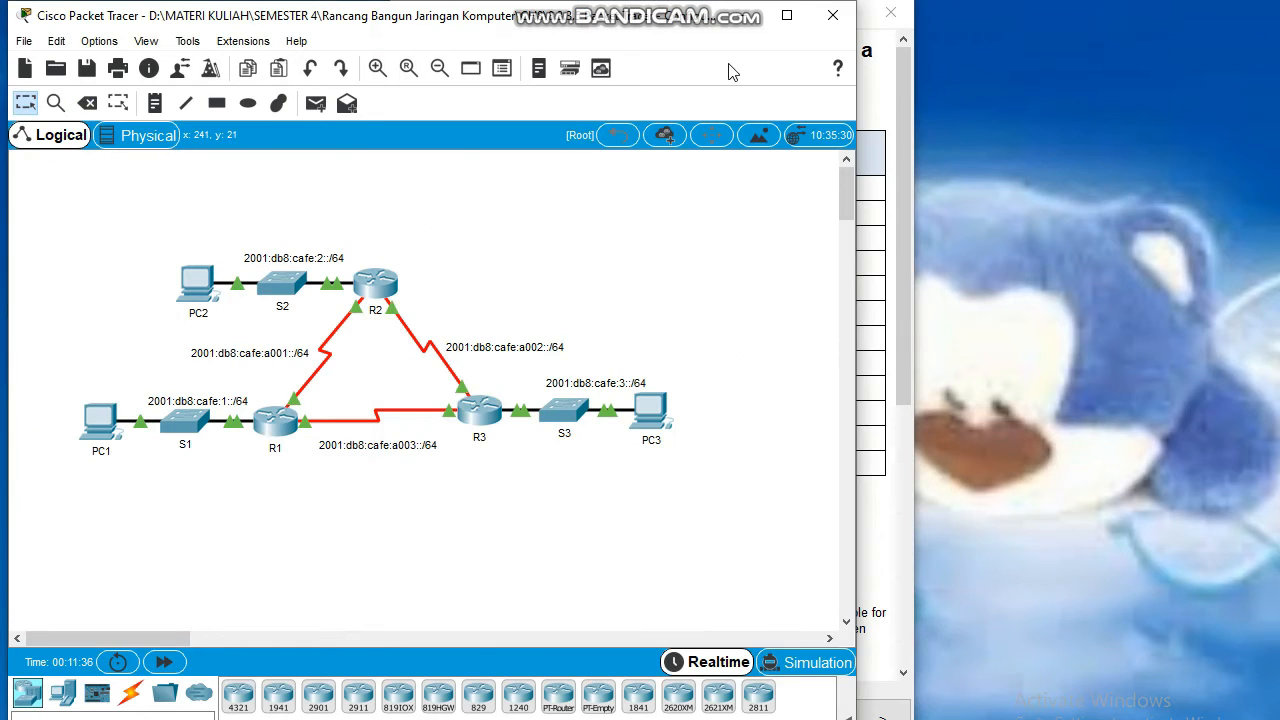